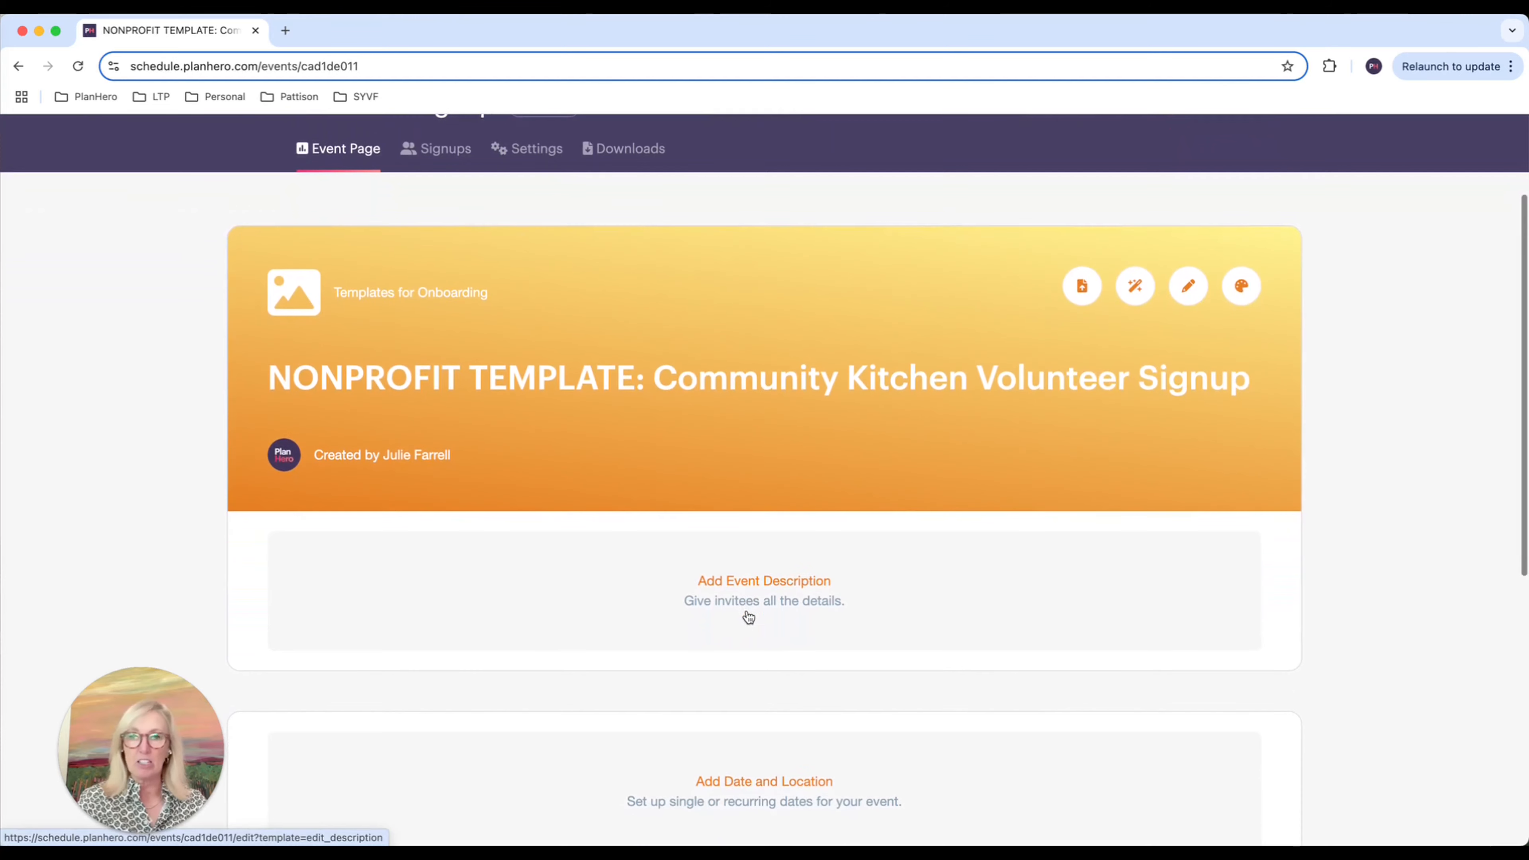
# - View the colour themes available for the event banner, keeping the current one
pyautogui.scroll(2, 739, 391)
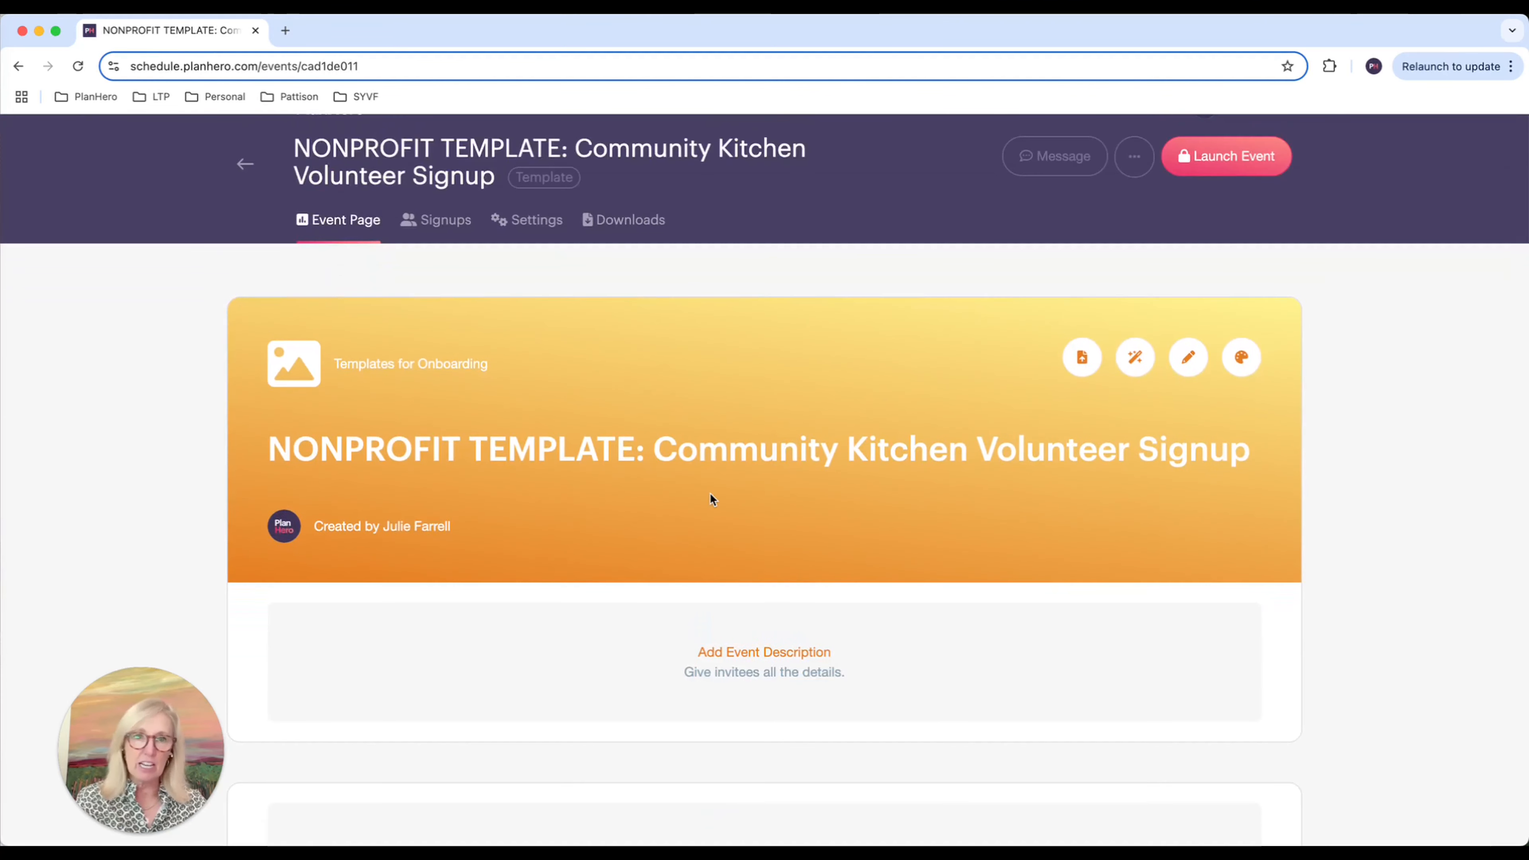
pyautogui.click(1243, 360)
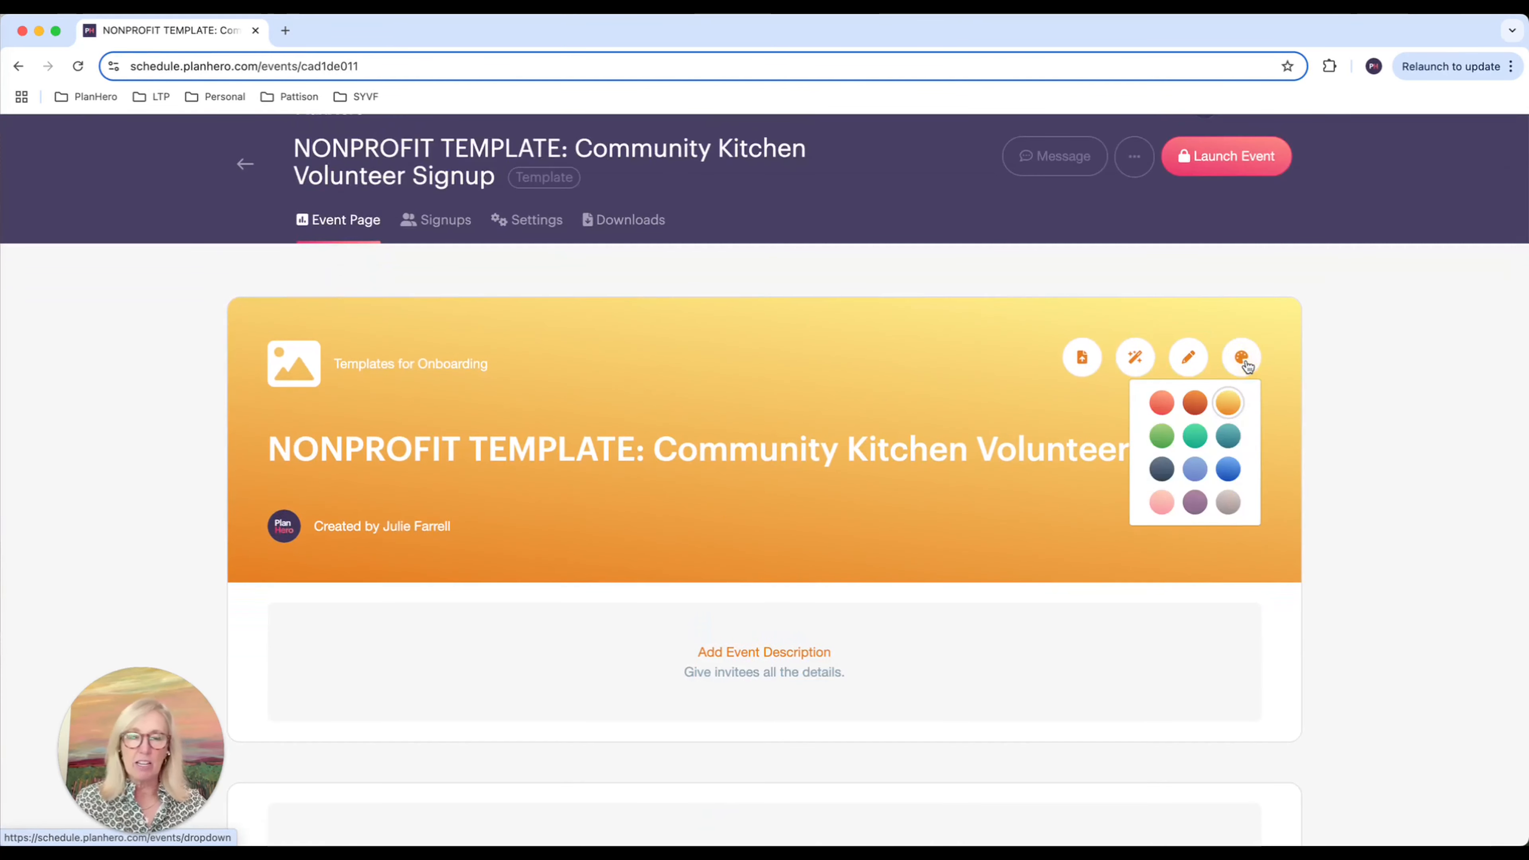
pyautogui.click(1244, 361)
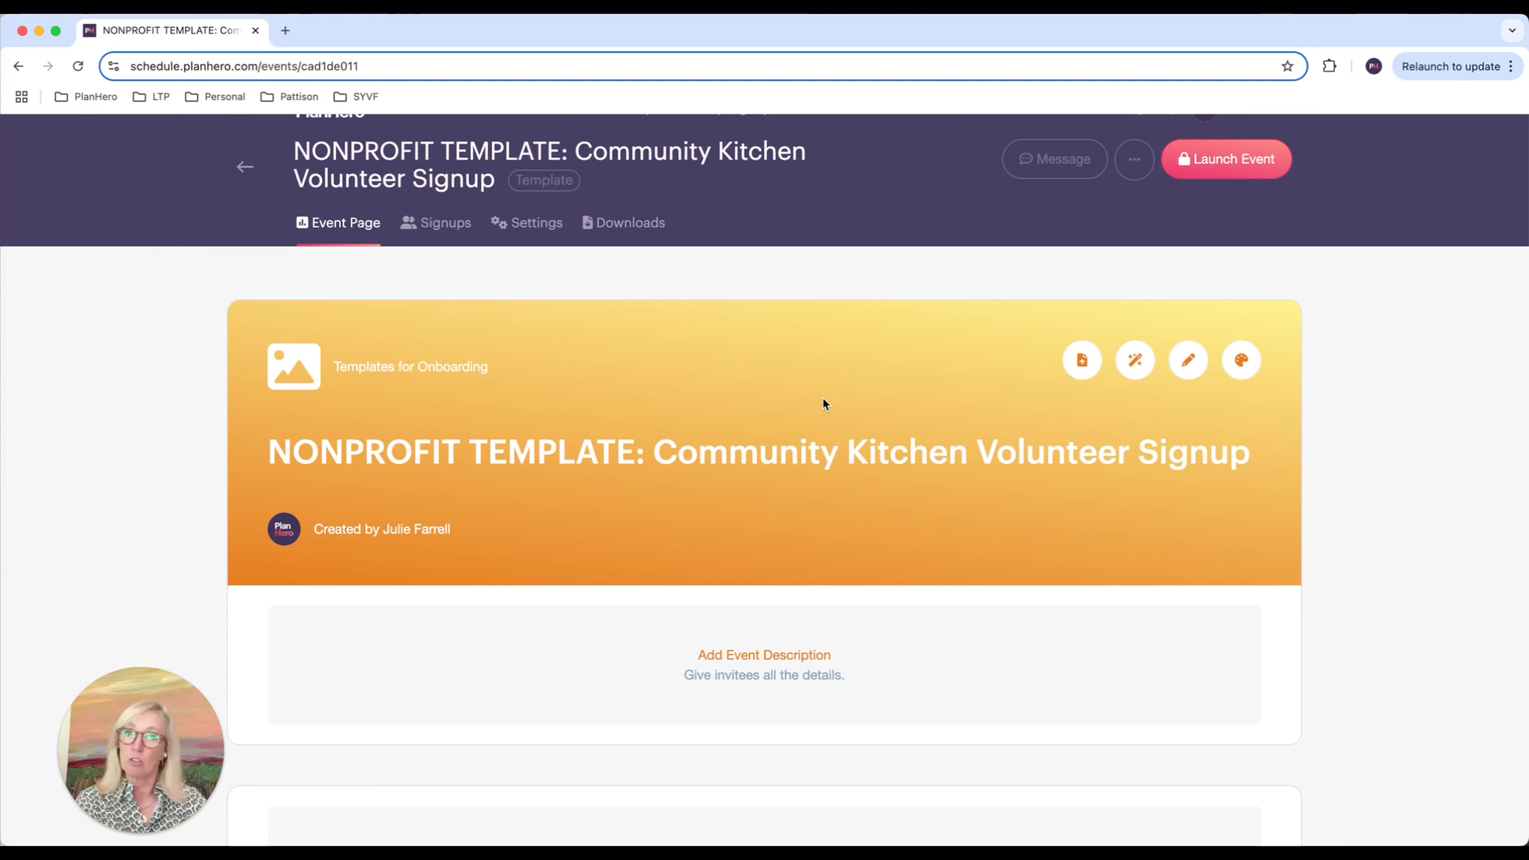
# - Review the event description form, including its intro, description and file attachment options, and close it without saving
pyautogui.scroll(-5, 778, 365)
pyautogui.click(783, 367)
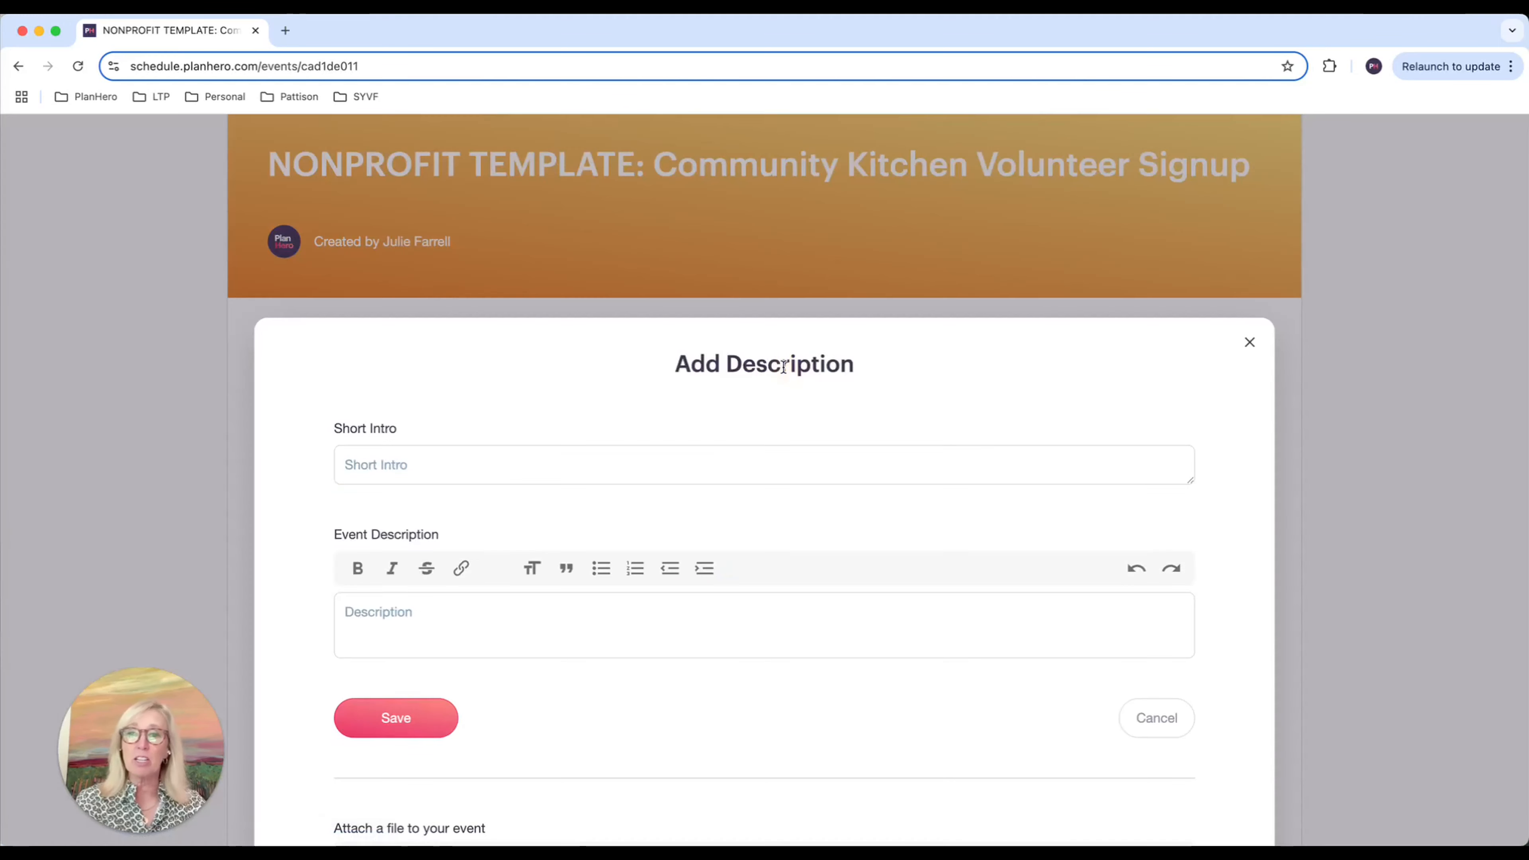
pyautogui.scroll(-3, 783, 365)
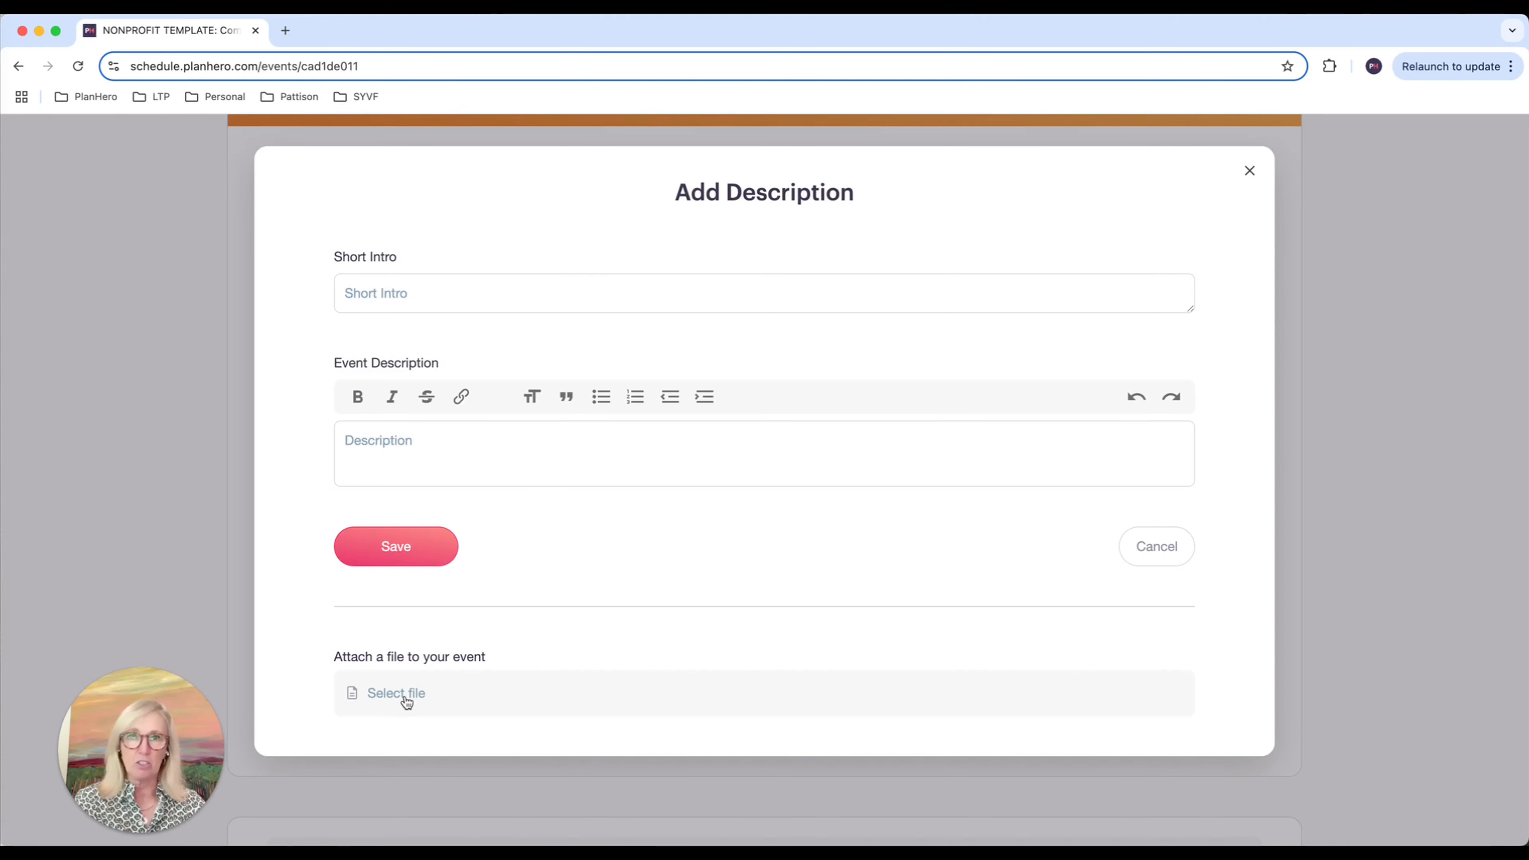
pyautogui.click(807, 196)
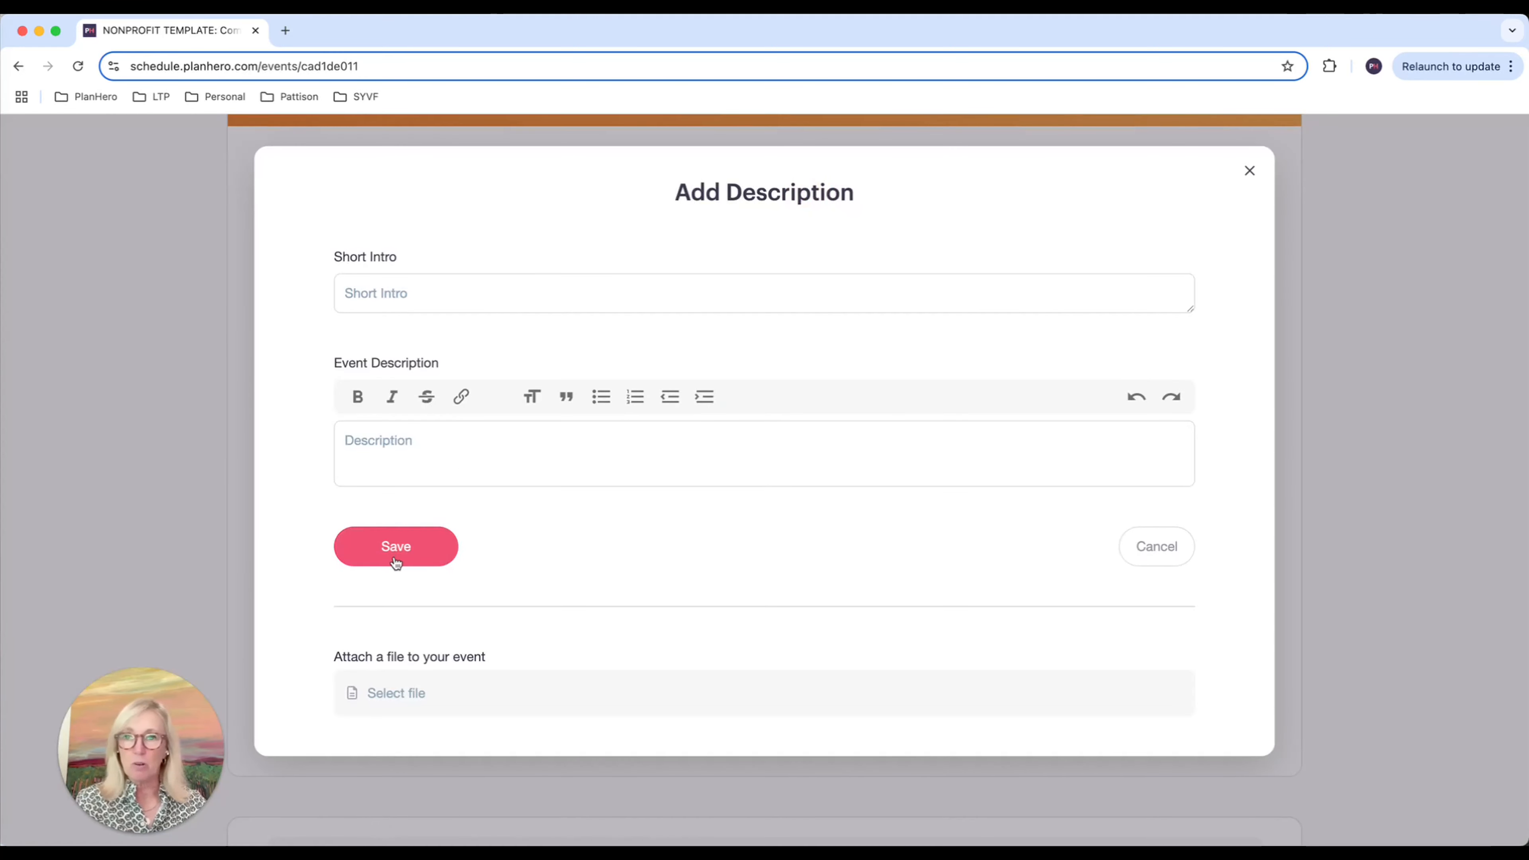
pyautogui.click(1248, 173)
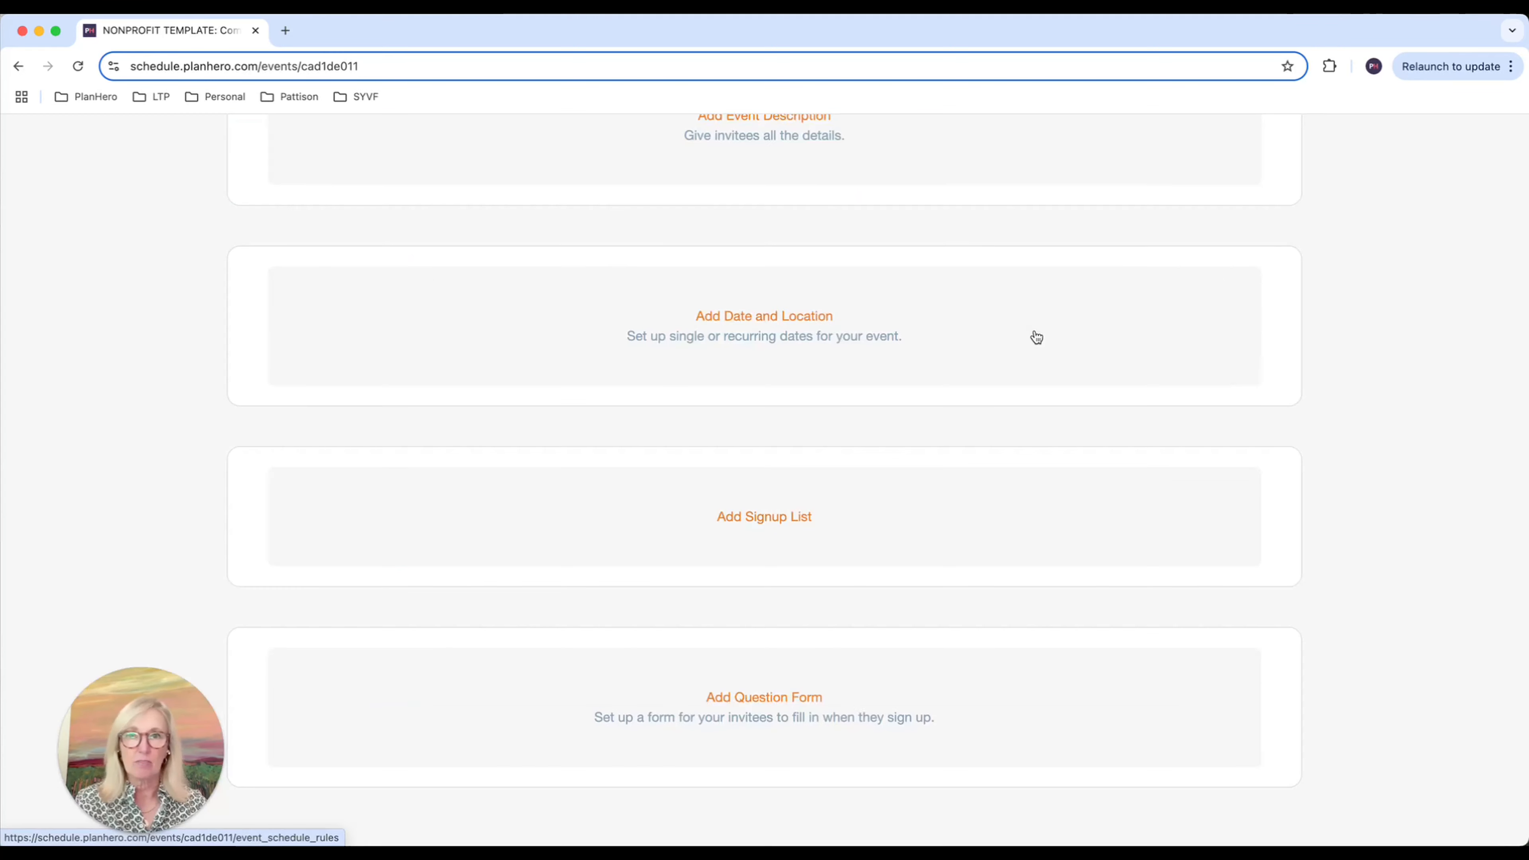
pyautogui.scroll(6, 1034, 335)
pyautogui.scroll(-2, 1034, 331)
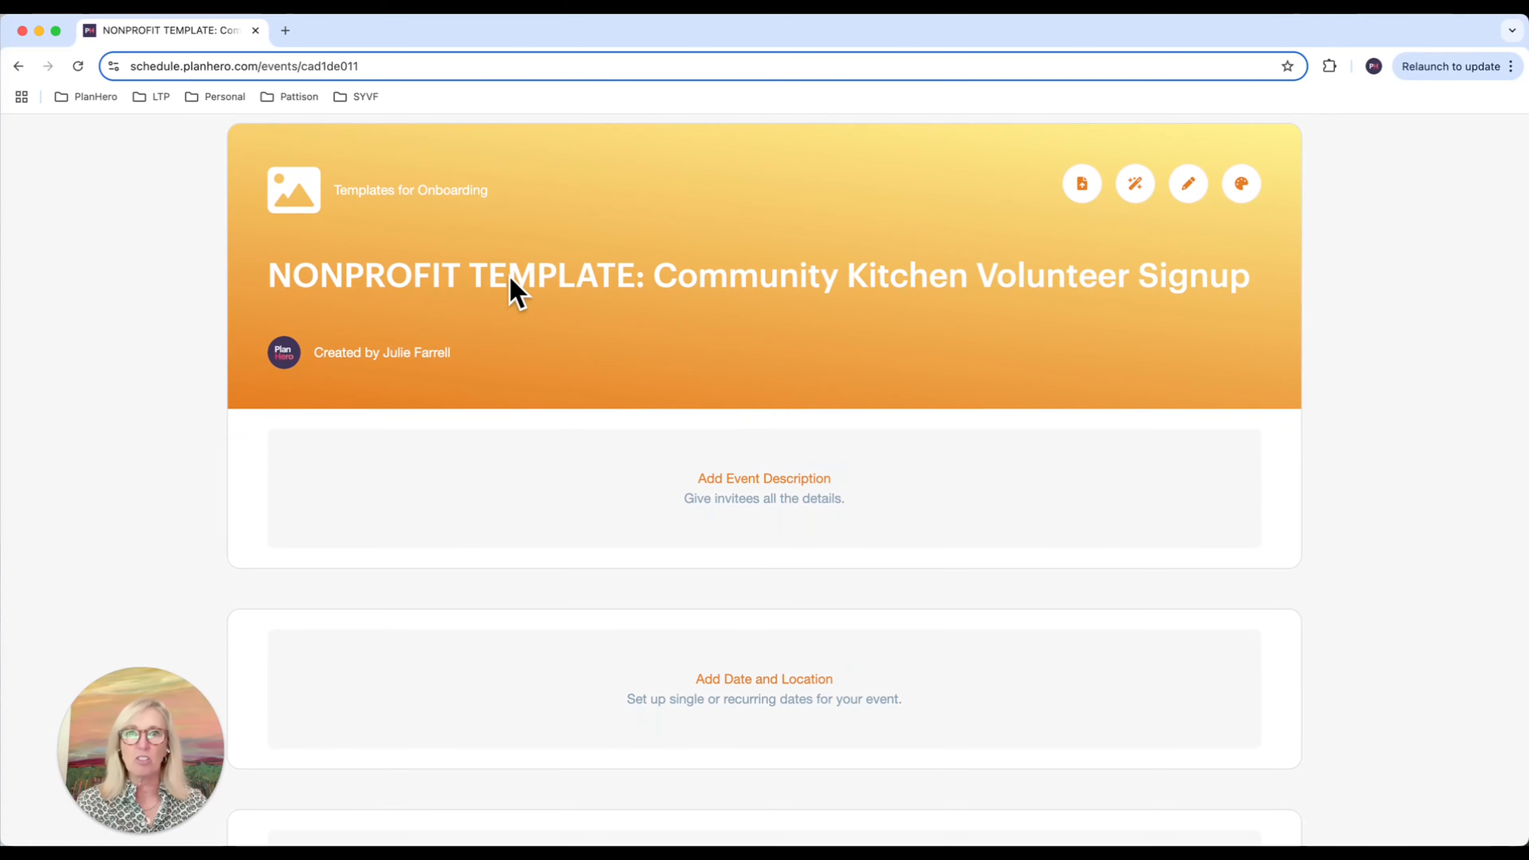
pyautogui.scroll(-5, 596, 283)
pyautogui.scroll(4, 596, 285)
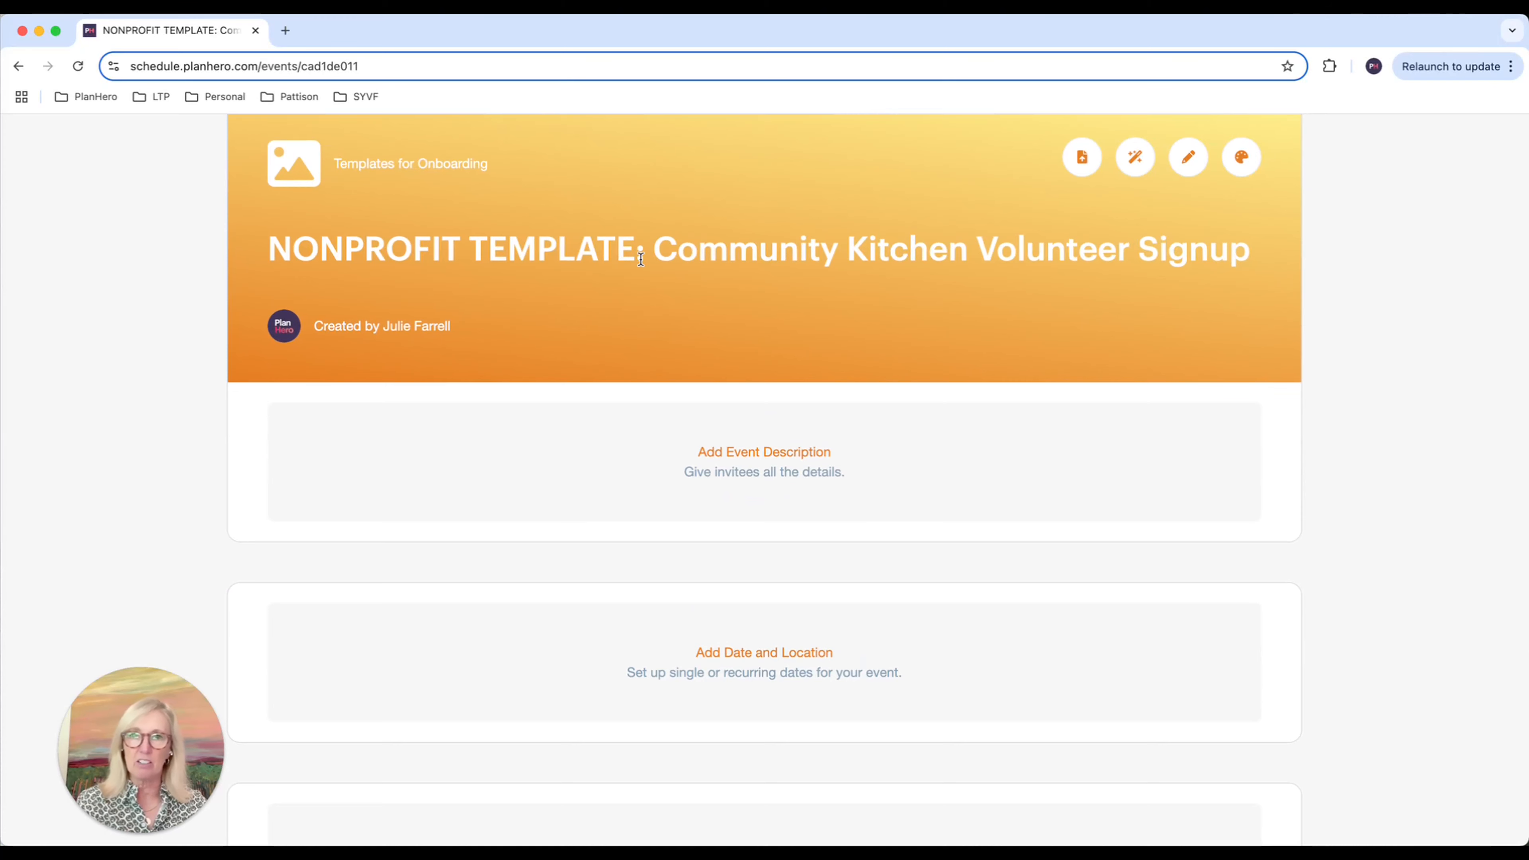
pyautogui.scroll(-4, 646, 273)
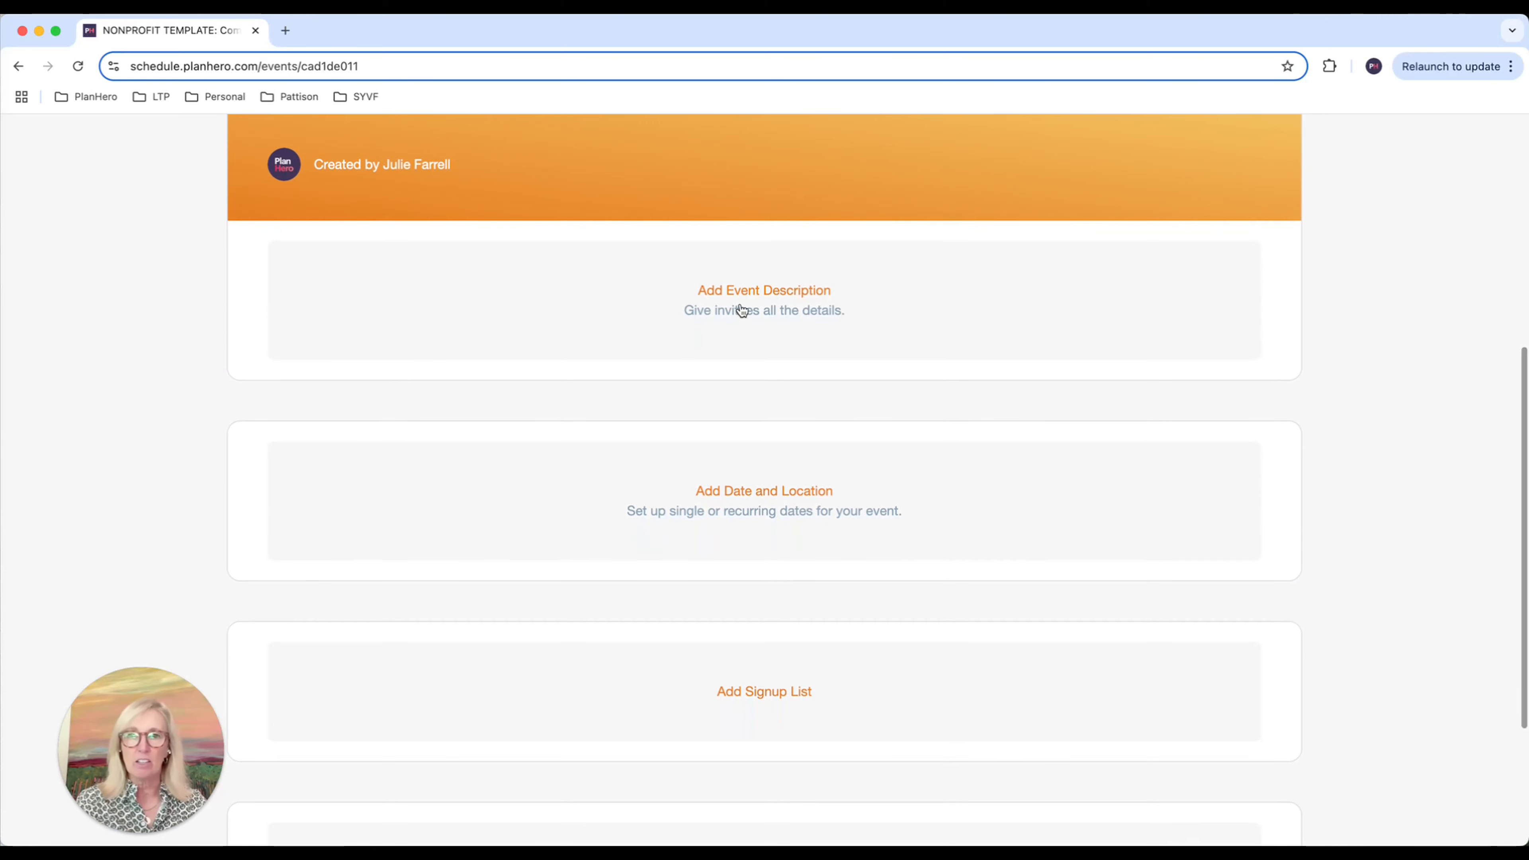
# - Start adding the event's date and location, setting the start date to Sep 3 2035
pyautogui.scroll(-4, 718, 391)
pyautogui.click(750, 339)
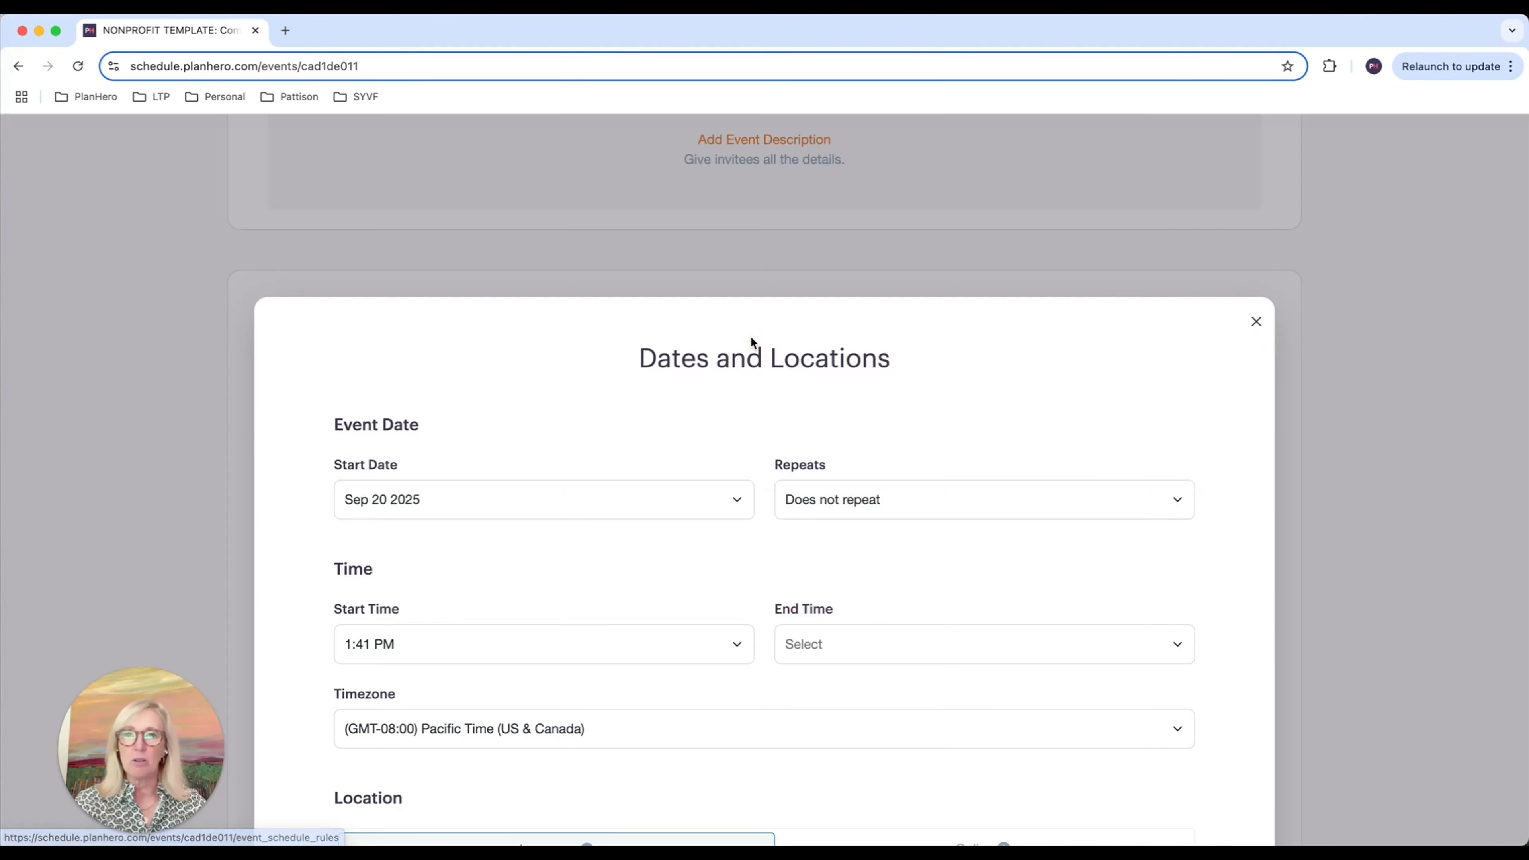
pyautogui.scroll(-5, 750, 336)
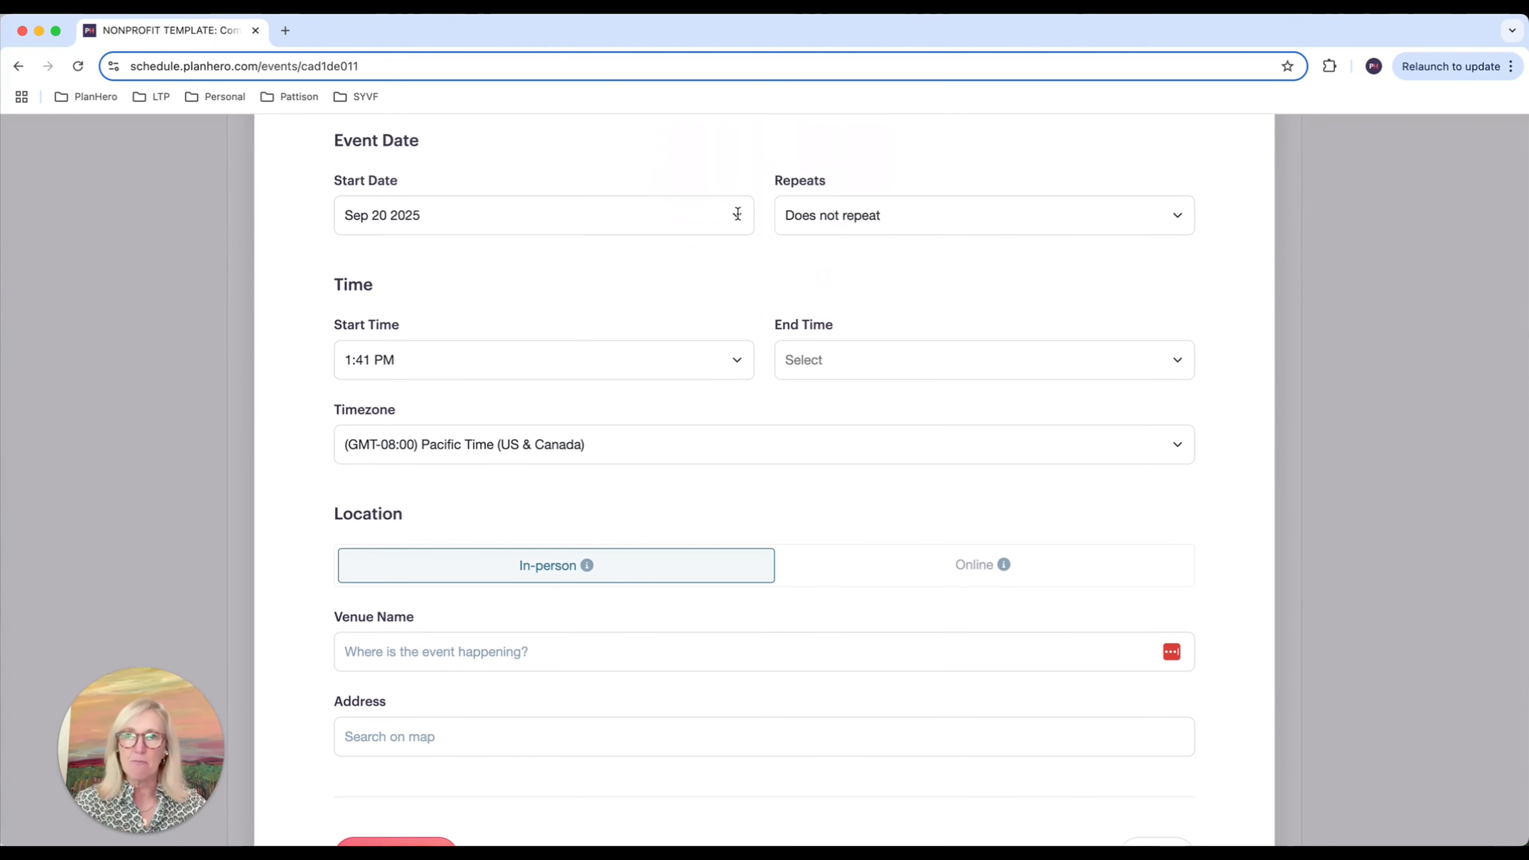
pyautogui.click(737, 214)
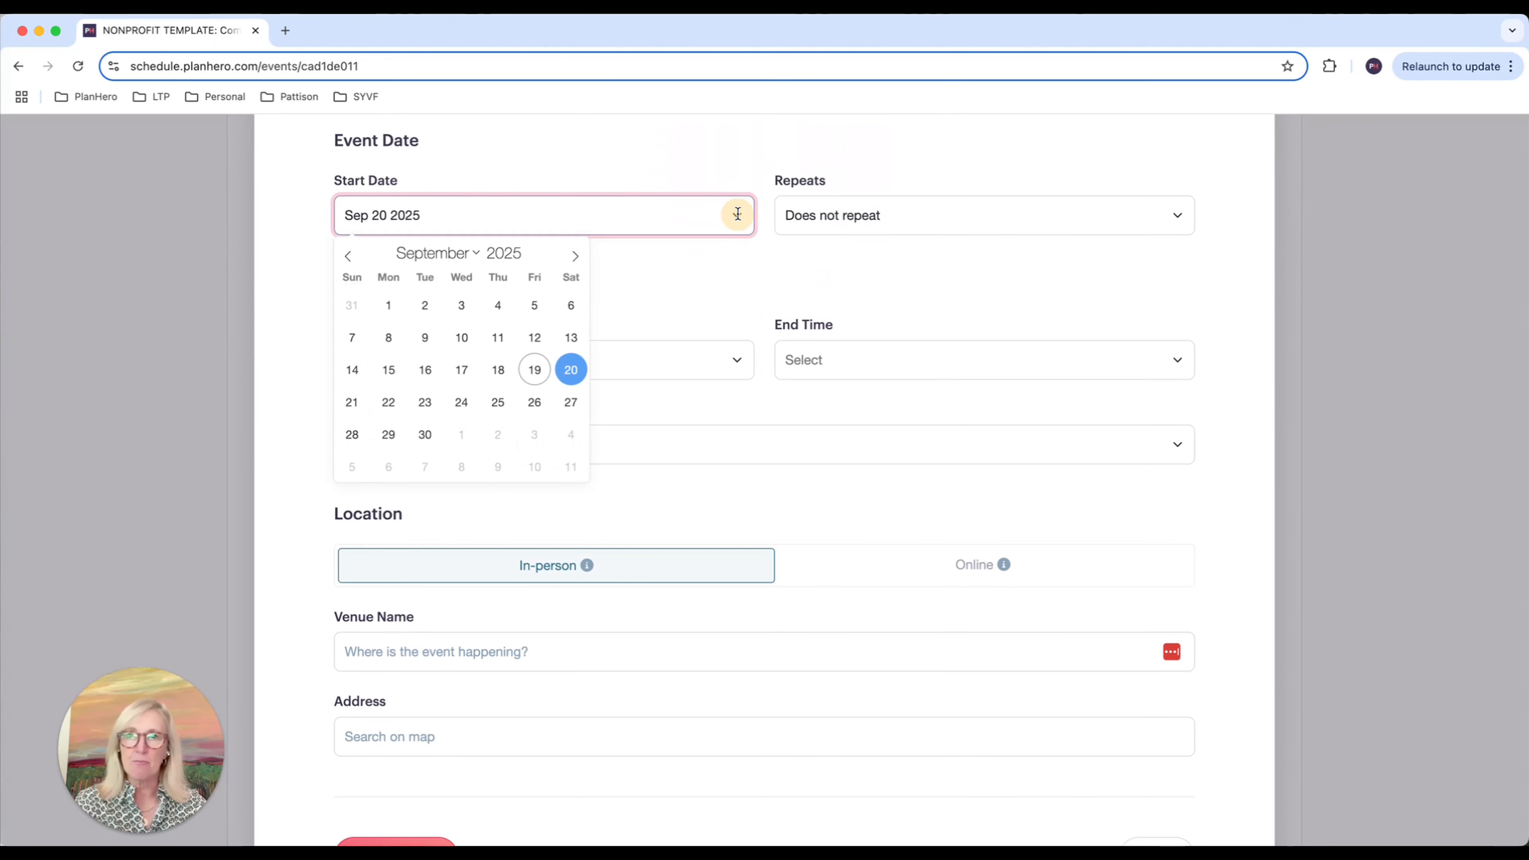
pyautogui.click(528, 249)
pyautogui.click(528, 248)
pyautogui.click(528, 248)
pyautogui.click(529, 248)
pyautogui.click(528, 249)
pyautogui.click(528, 248)
pyautogui.click(528, 249)
pyautogui.click(528, 248)
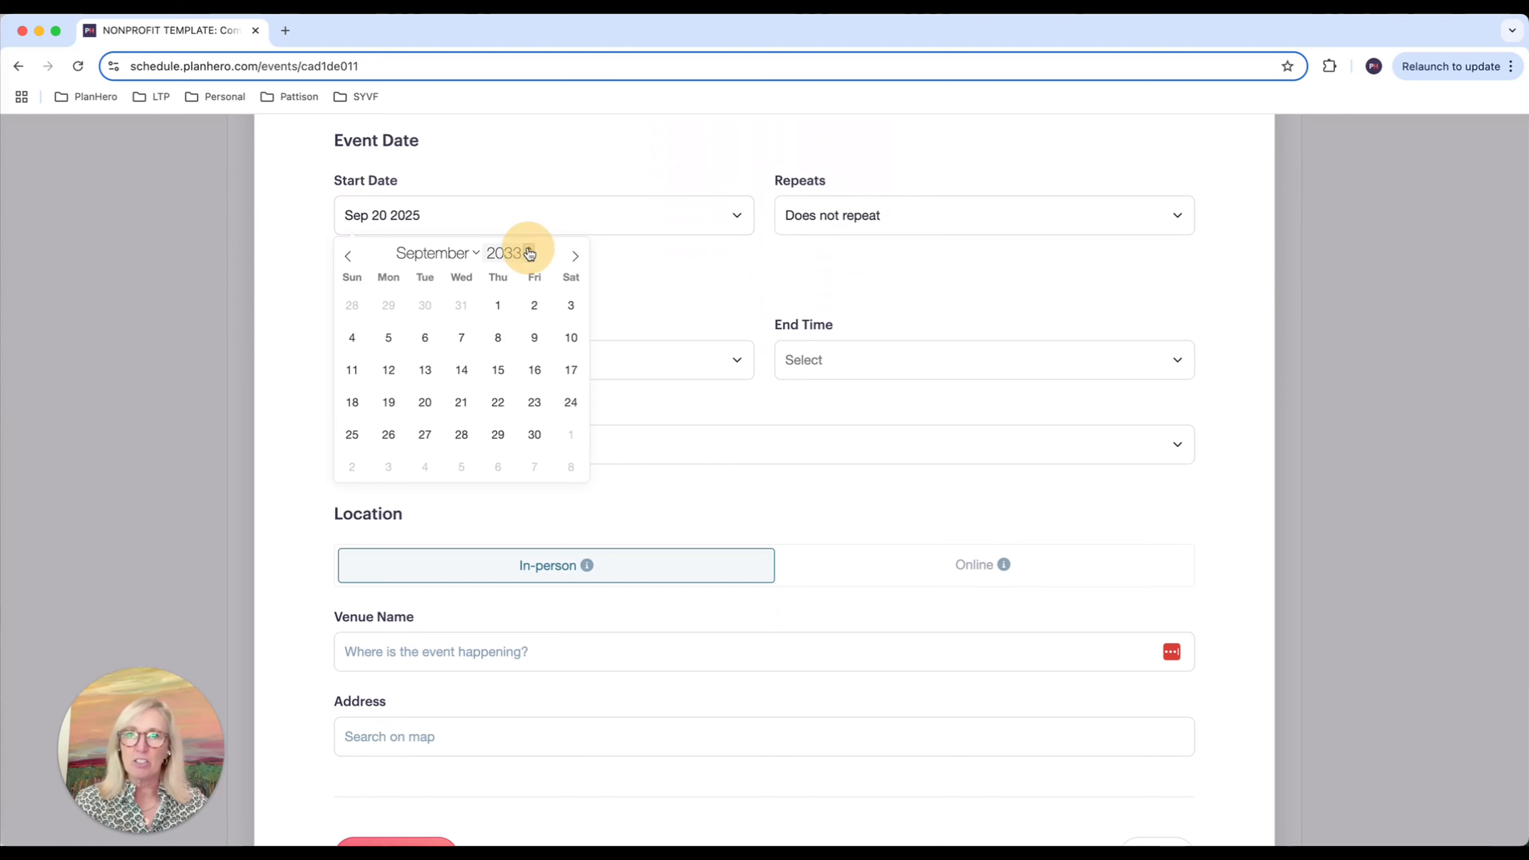
pyautogui.click(529, 248)
pyautogui.click(528, 248)
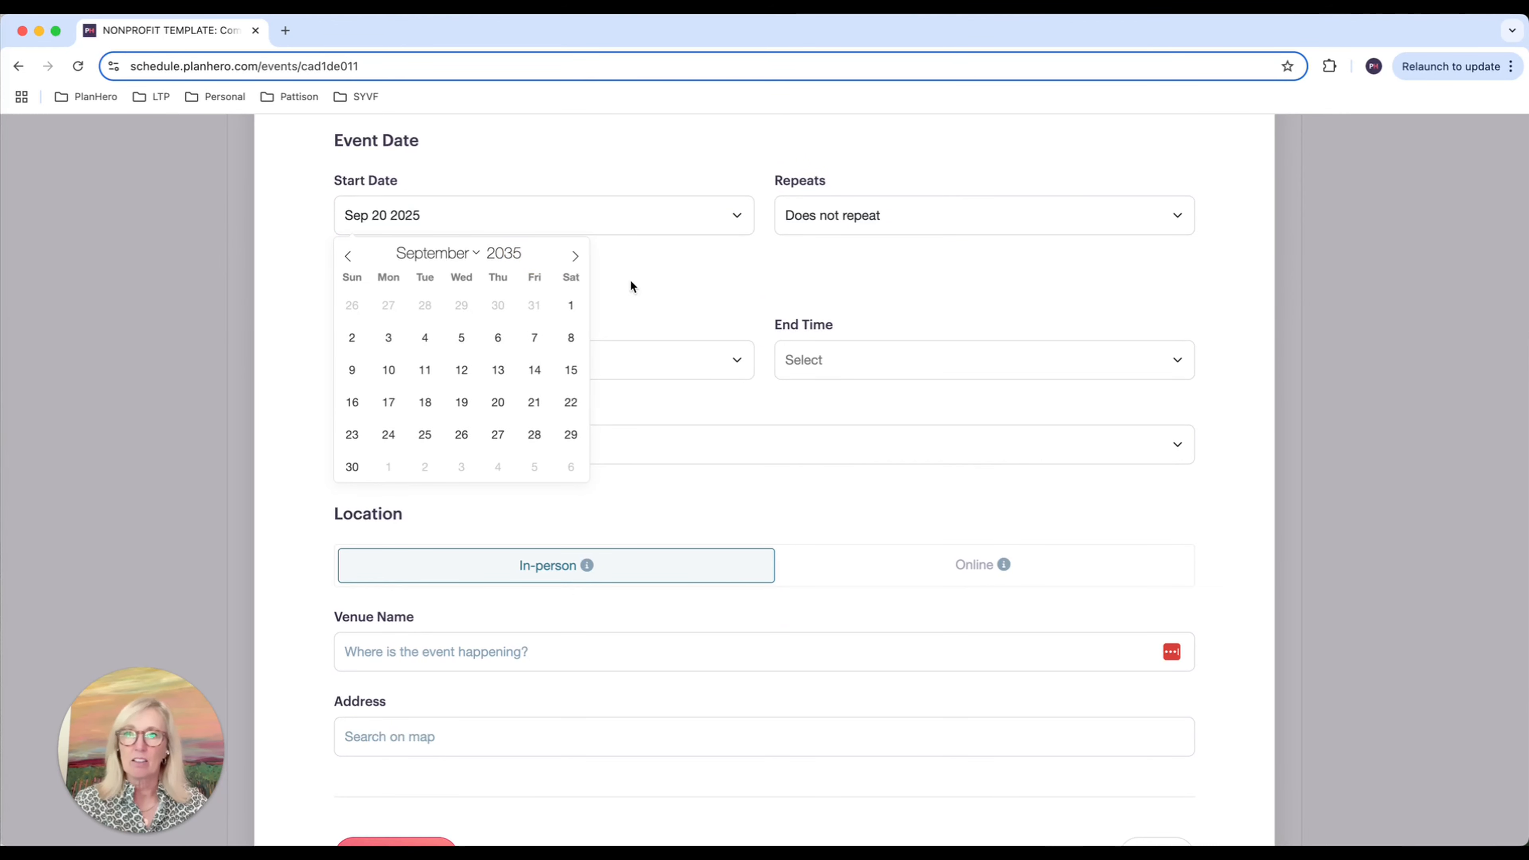
pyautogui.click(389, 338)
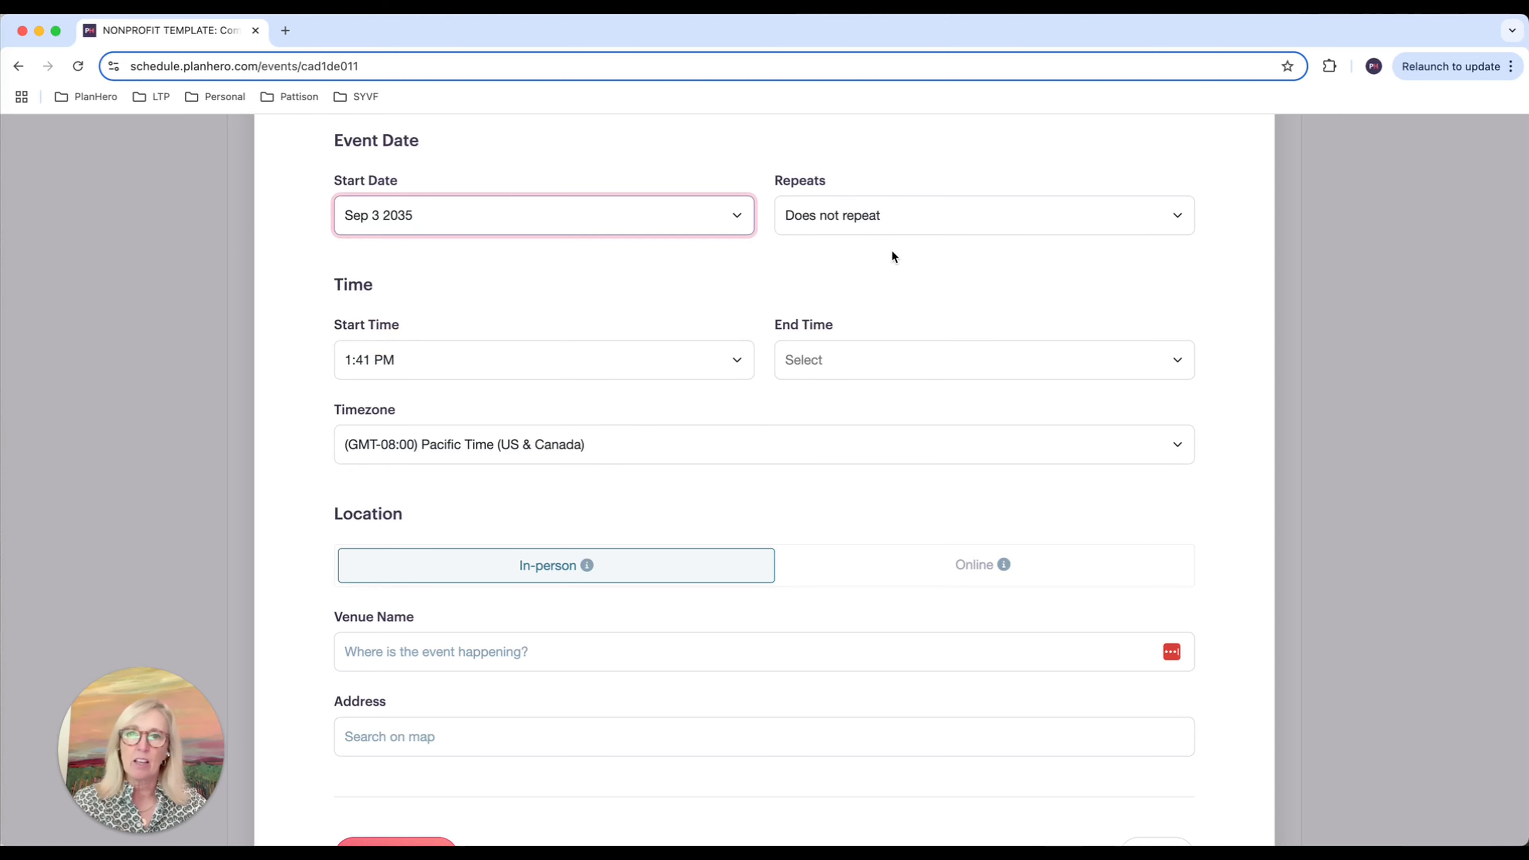
# - Make the event repeat weekly on Monday, Wednesday and Friday
pyautogui.click(883, 217)
pyautogui.press('Escape')
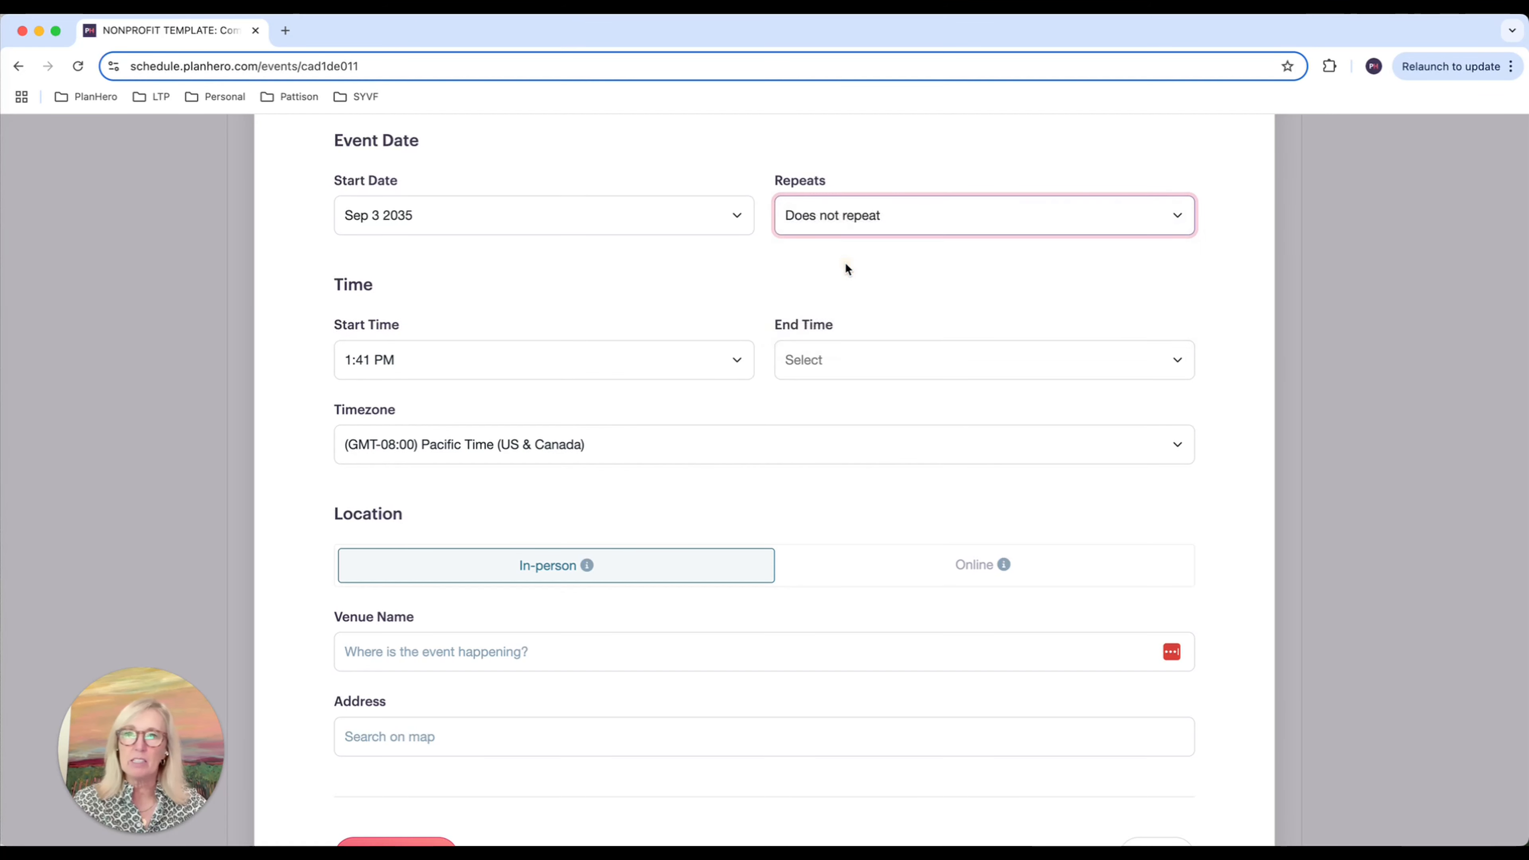
pyautogui.click(425, 389)
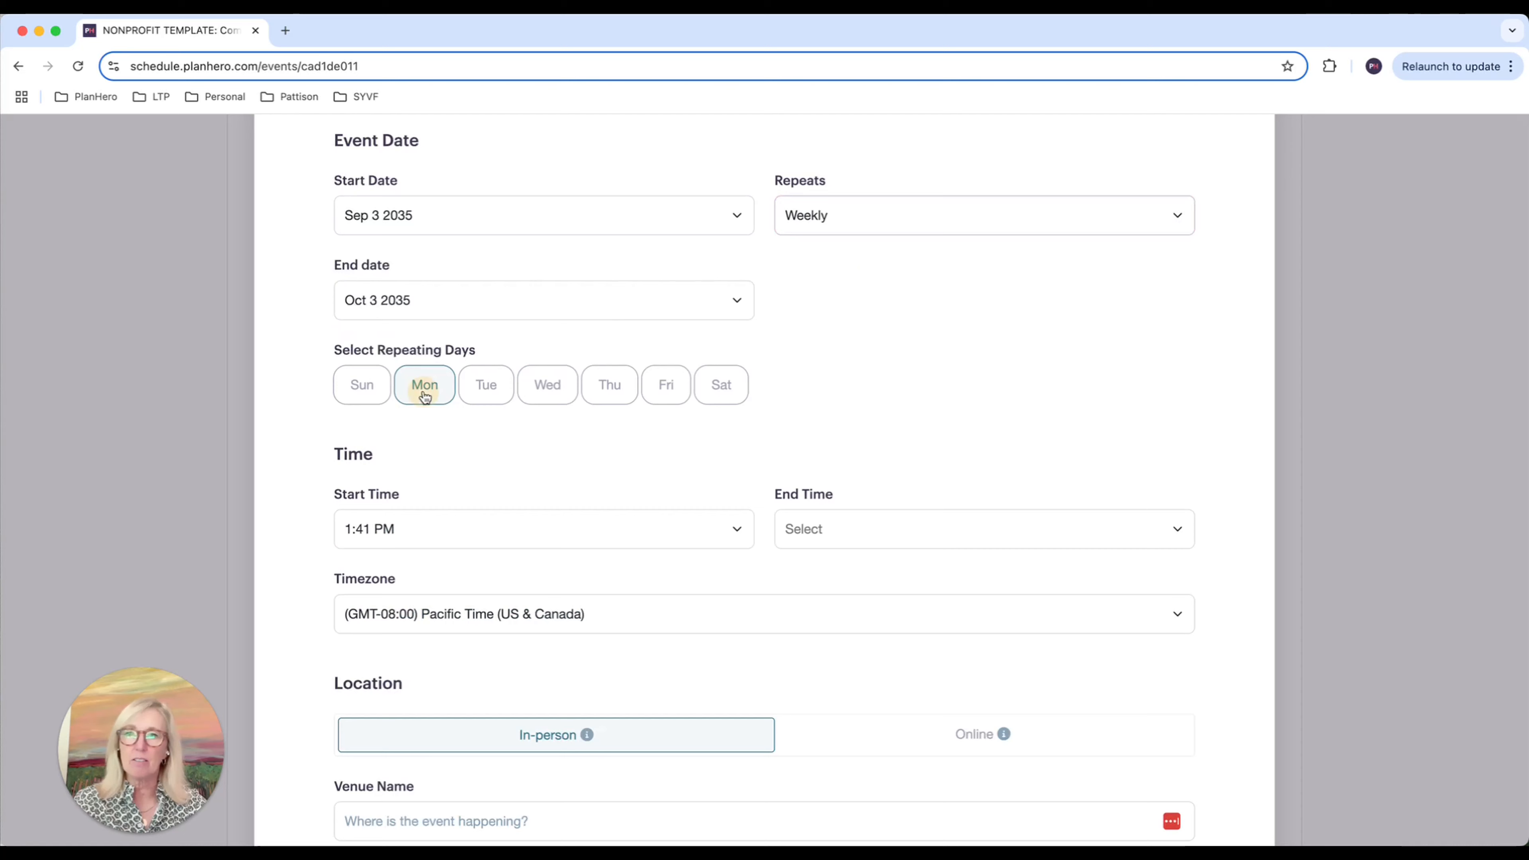
pyautogui.click(552, 392)
pyautogui.click(677, 389)
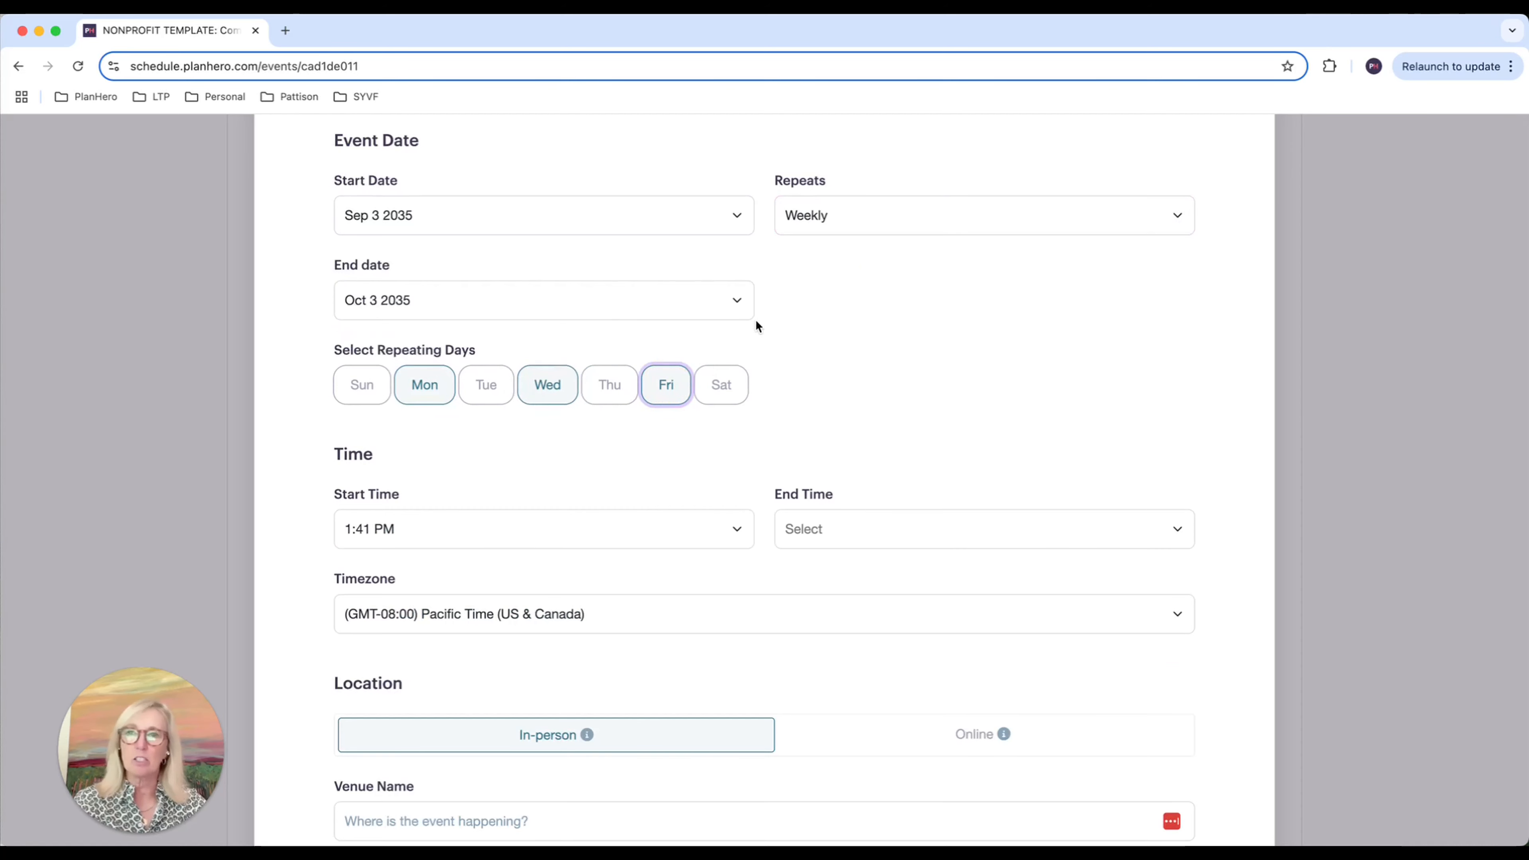
# - Set the end date of the recurring event to Dec 31 2035
pyautogui.click(737, 300)
pyautogui.click(576, 341)
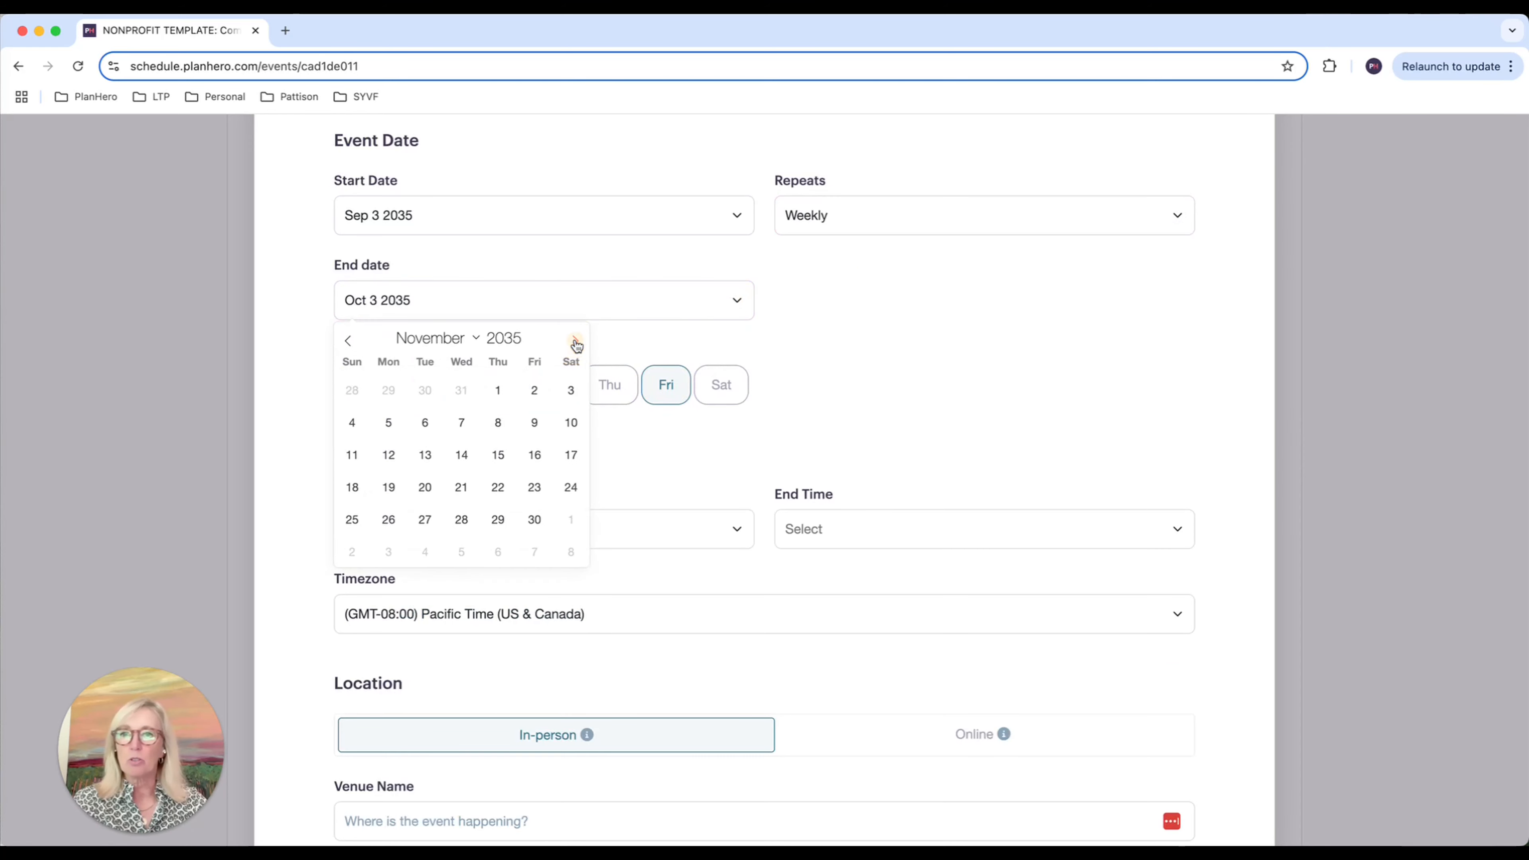
pyautogui.click(576, 341)
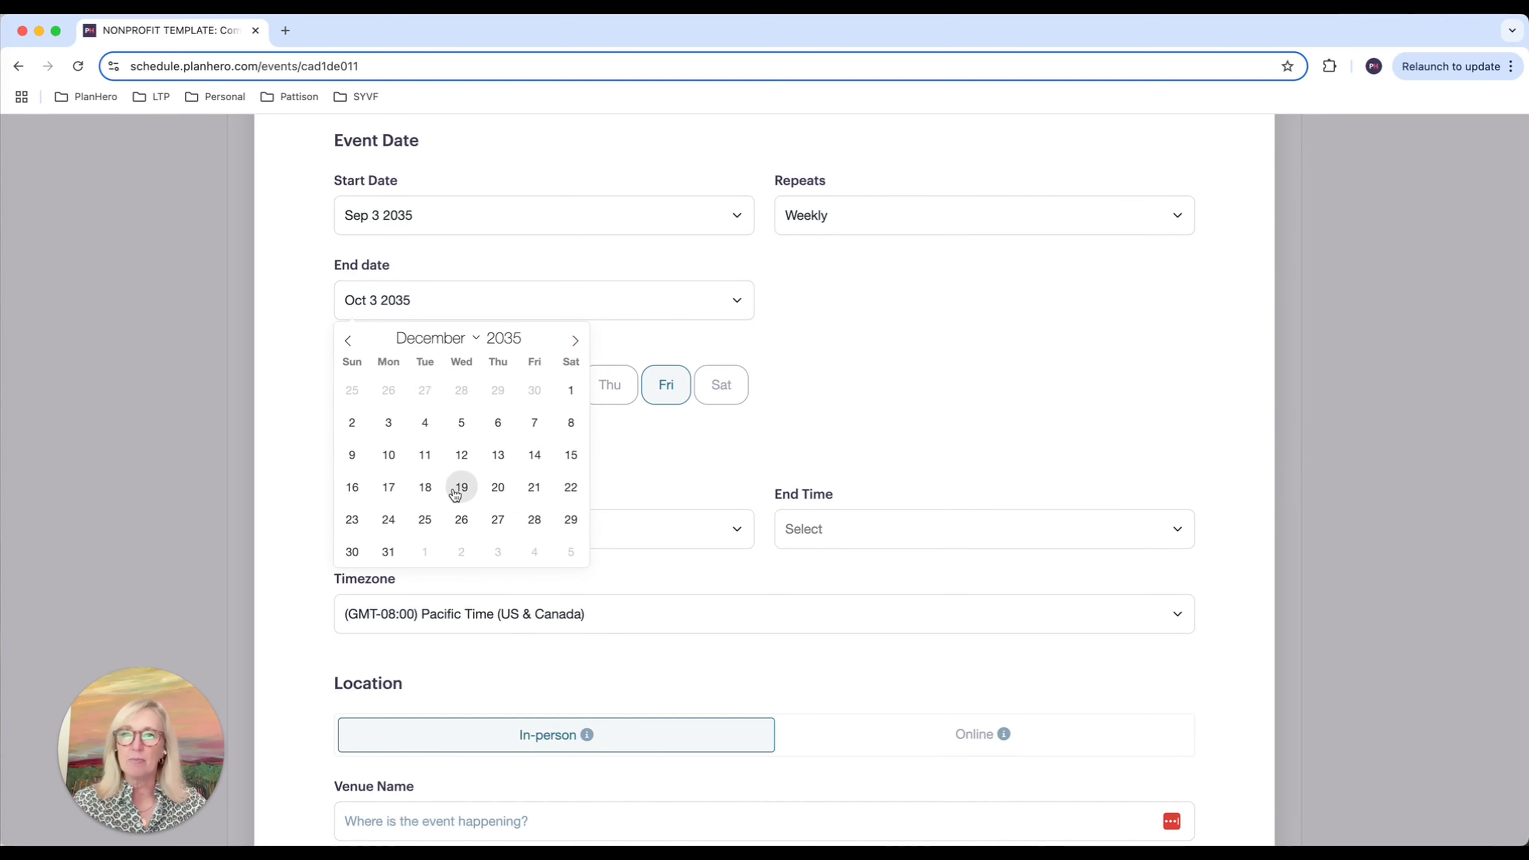
pyautogui.click(394, 552)
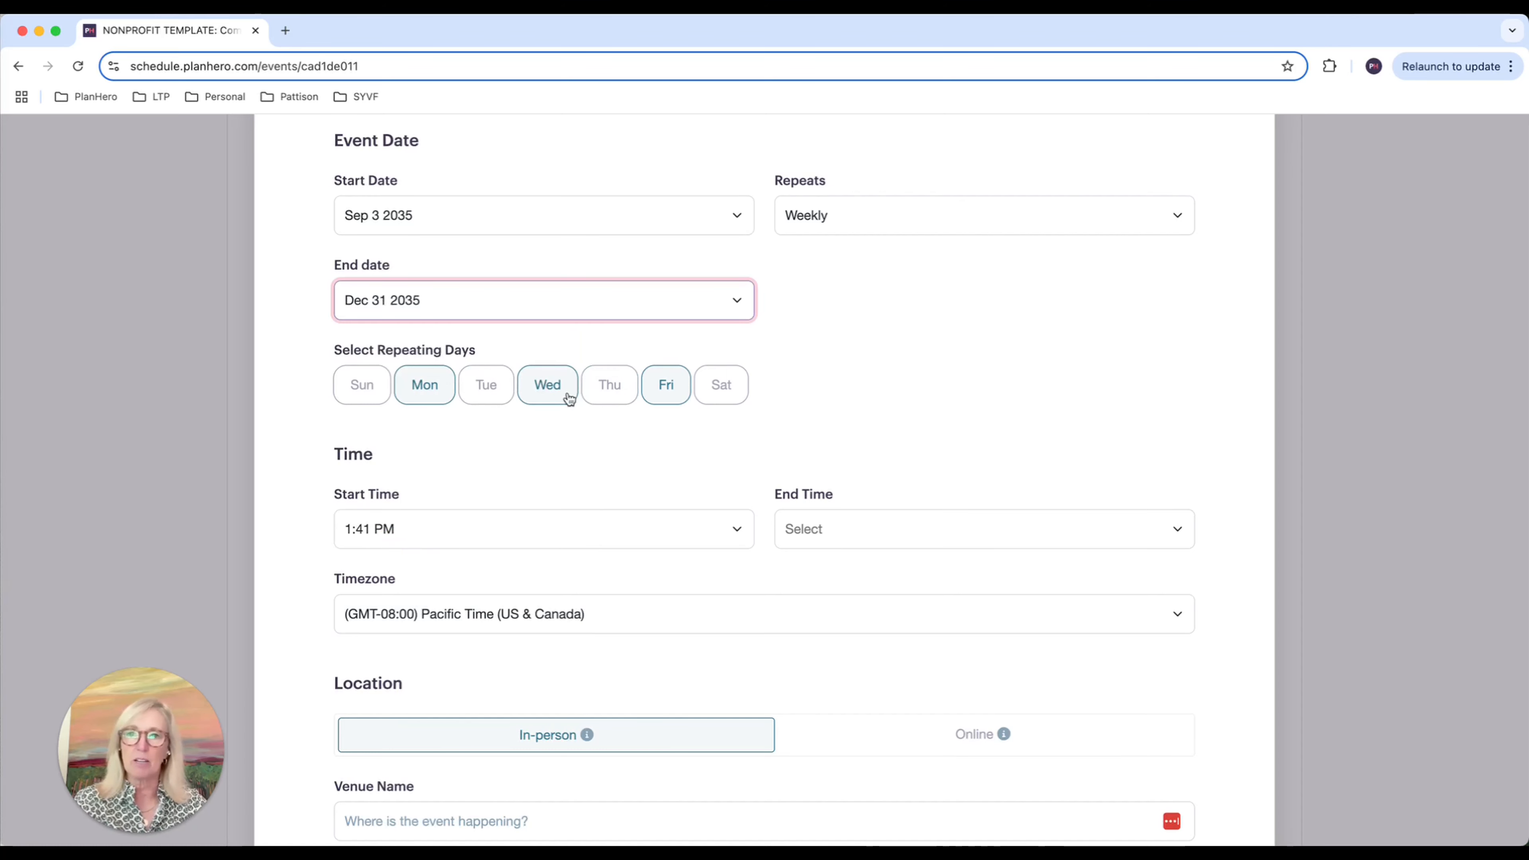
# - Set the event's start time to 2:00 PM
pyautogui.scroll(4, 516, 331)
pyautogui.scroll(-6, 517, 331)
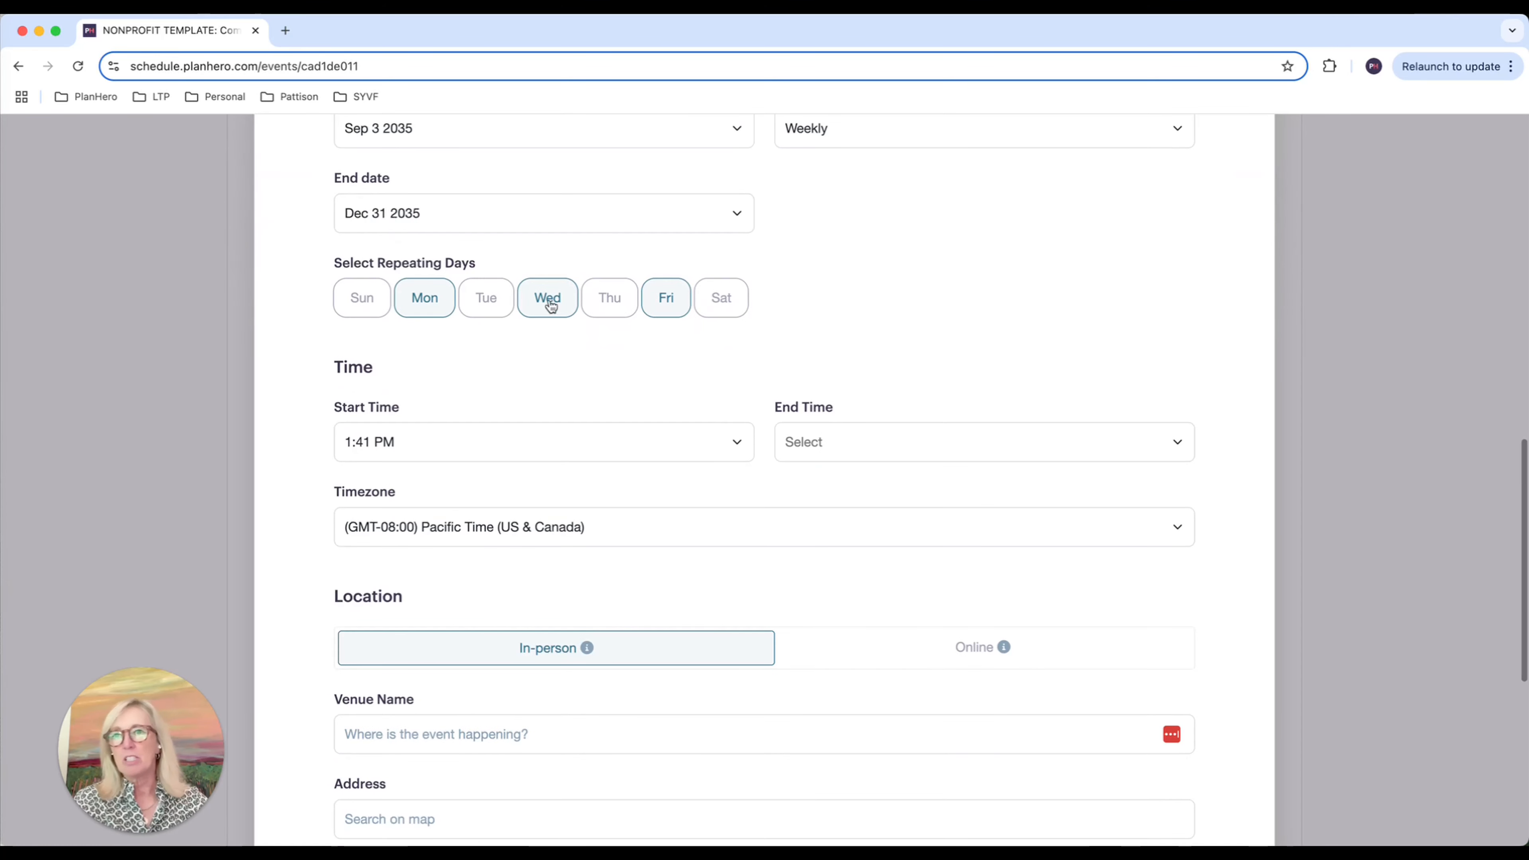
pyautogui.click(382, 452)
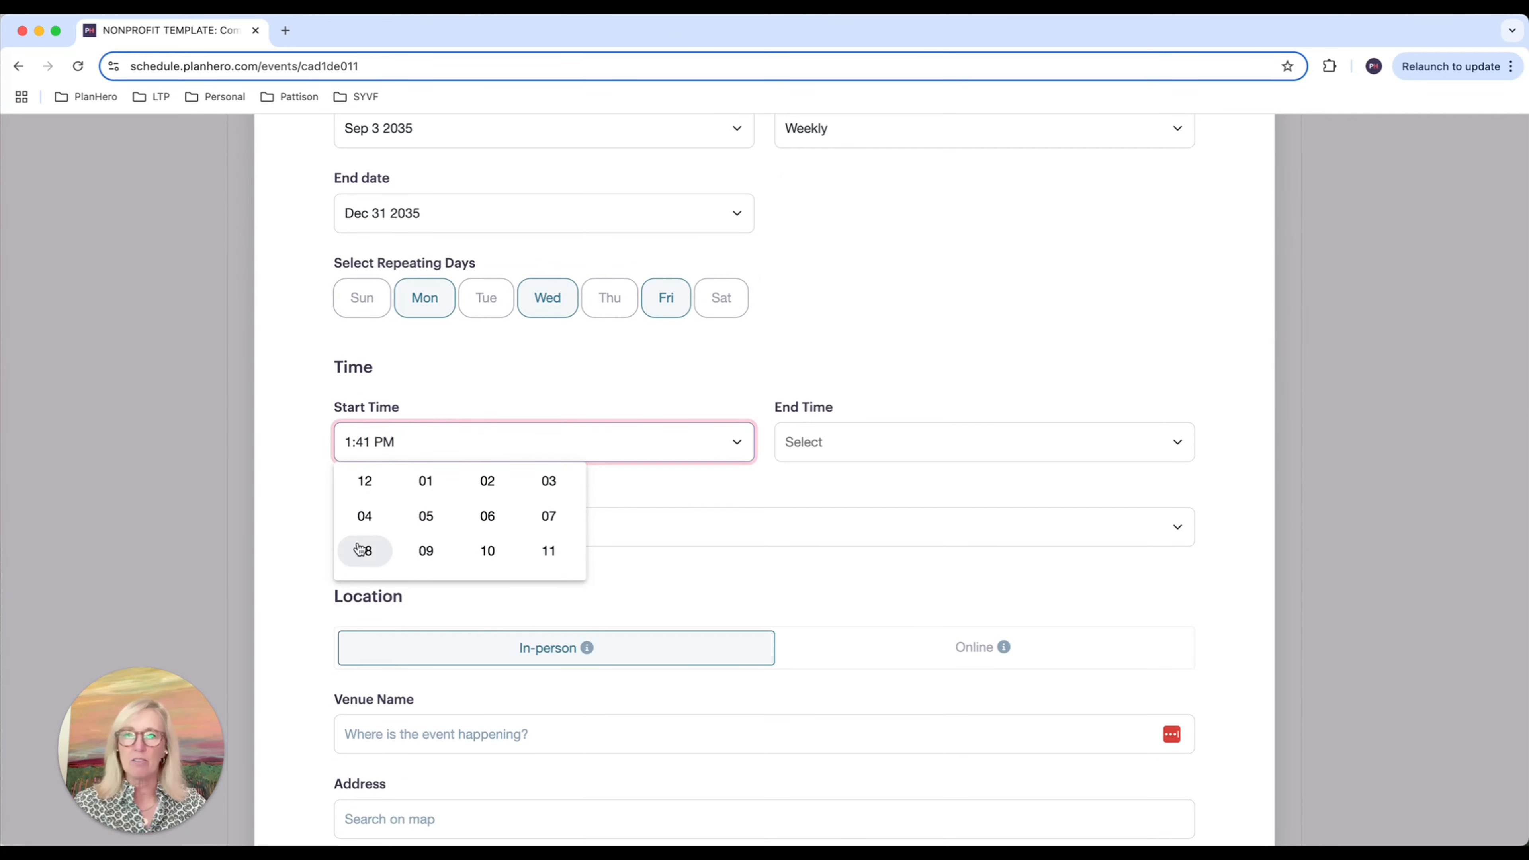
pyautogui.click(486, 481)
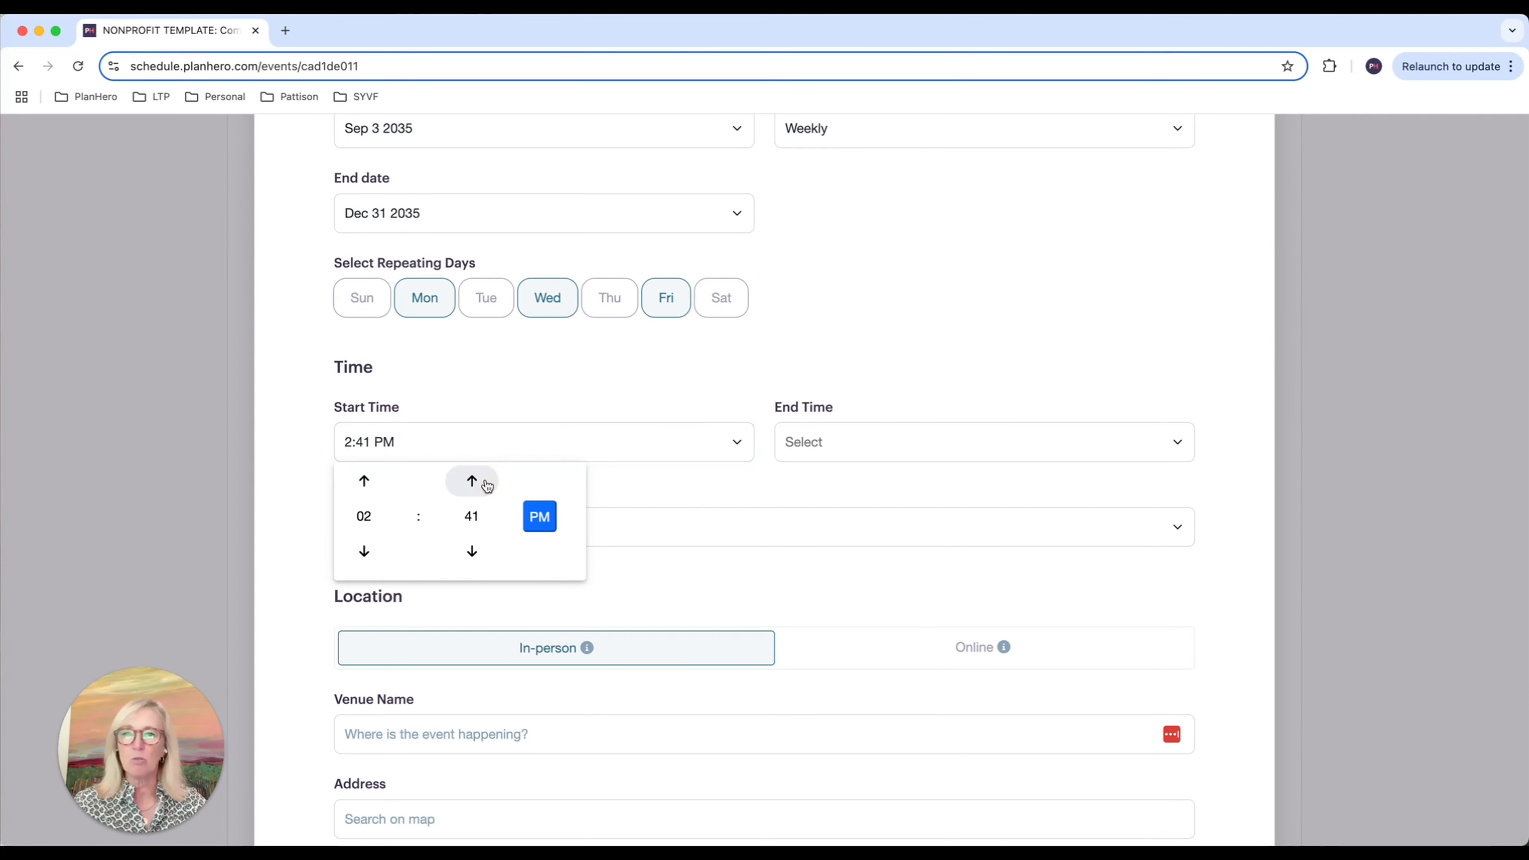
pyautogui.click(474, 528)
pyautogui.click(369, 483)
pyautogui.click(823, 442)
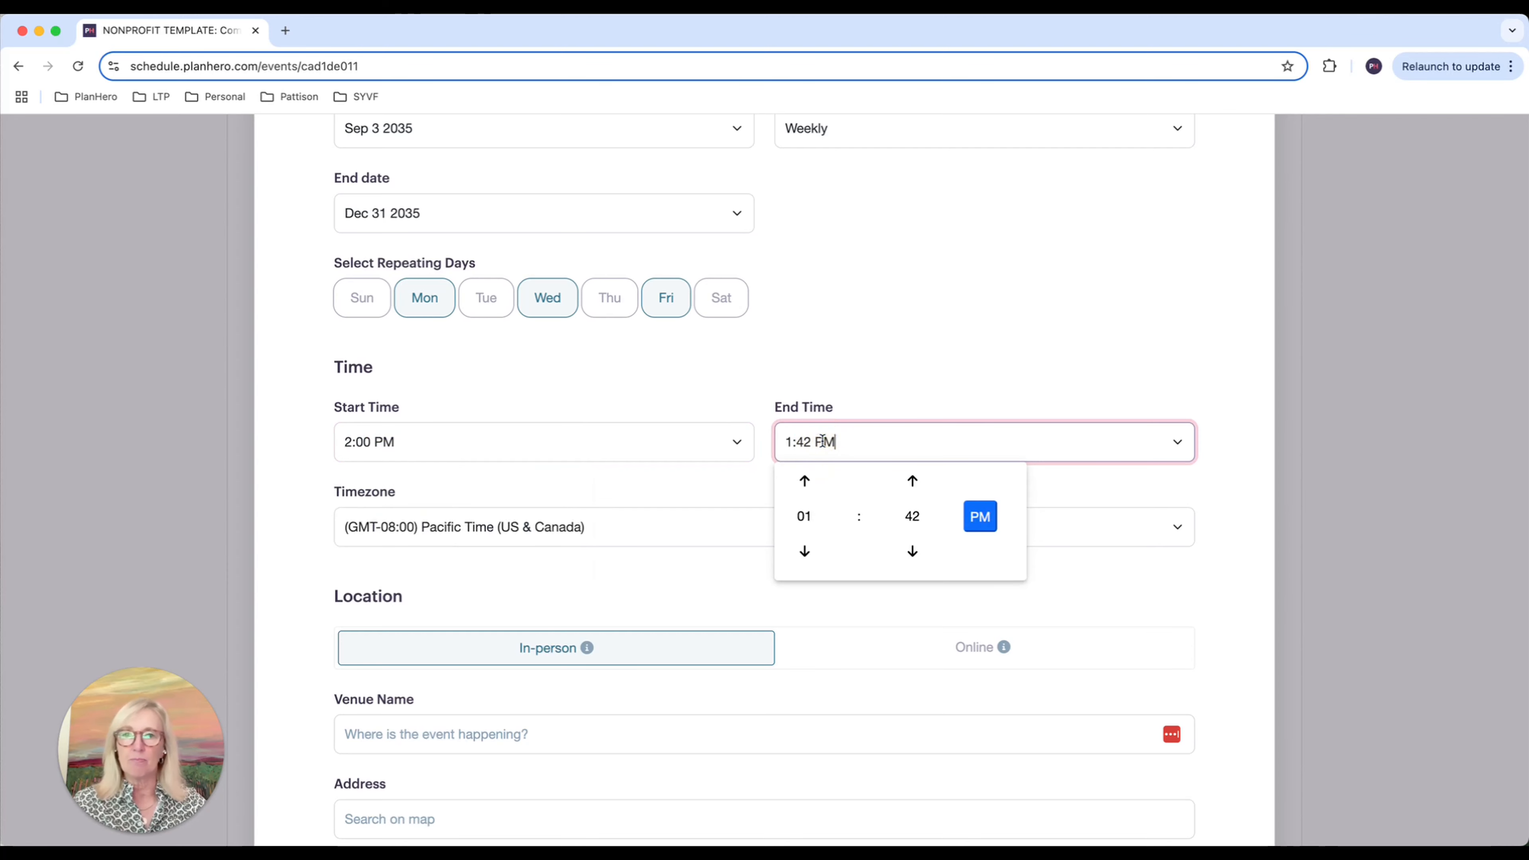
pyautogui.click(804, 518)
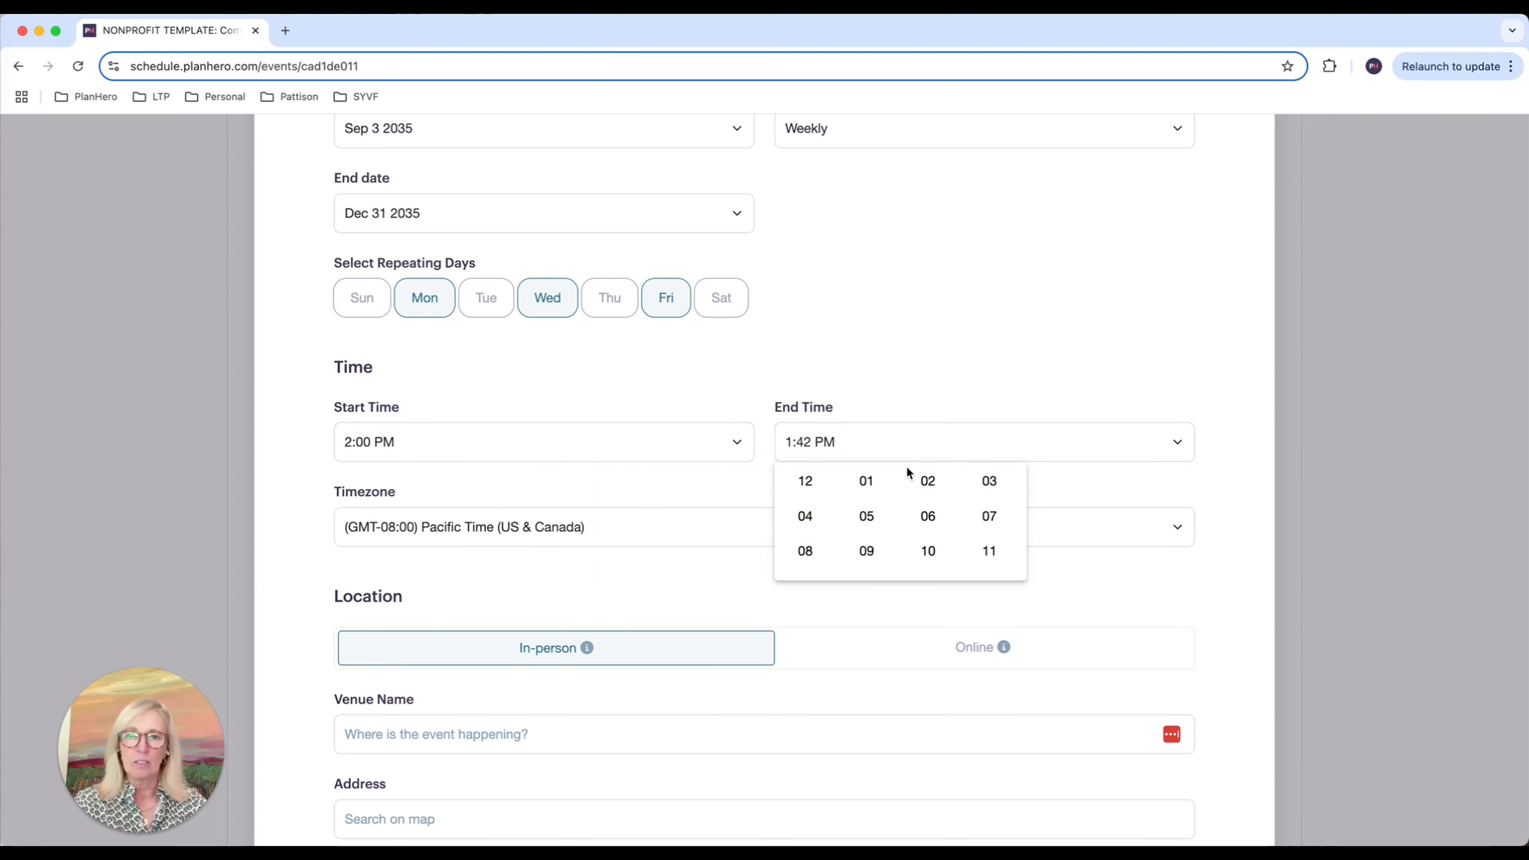
pyautogui.click(759, 457)
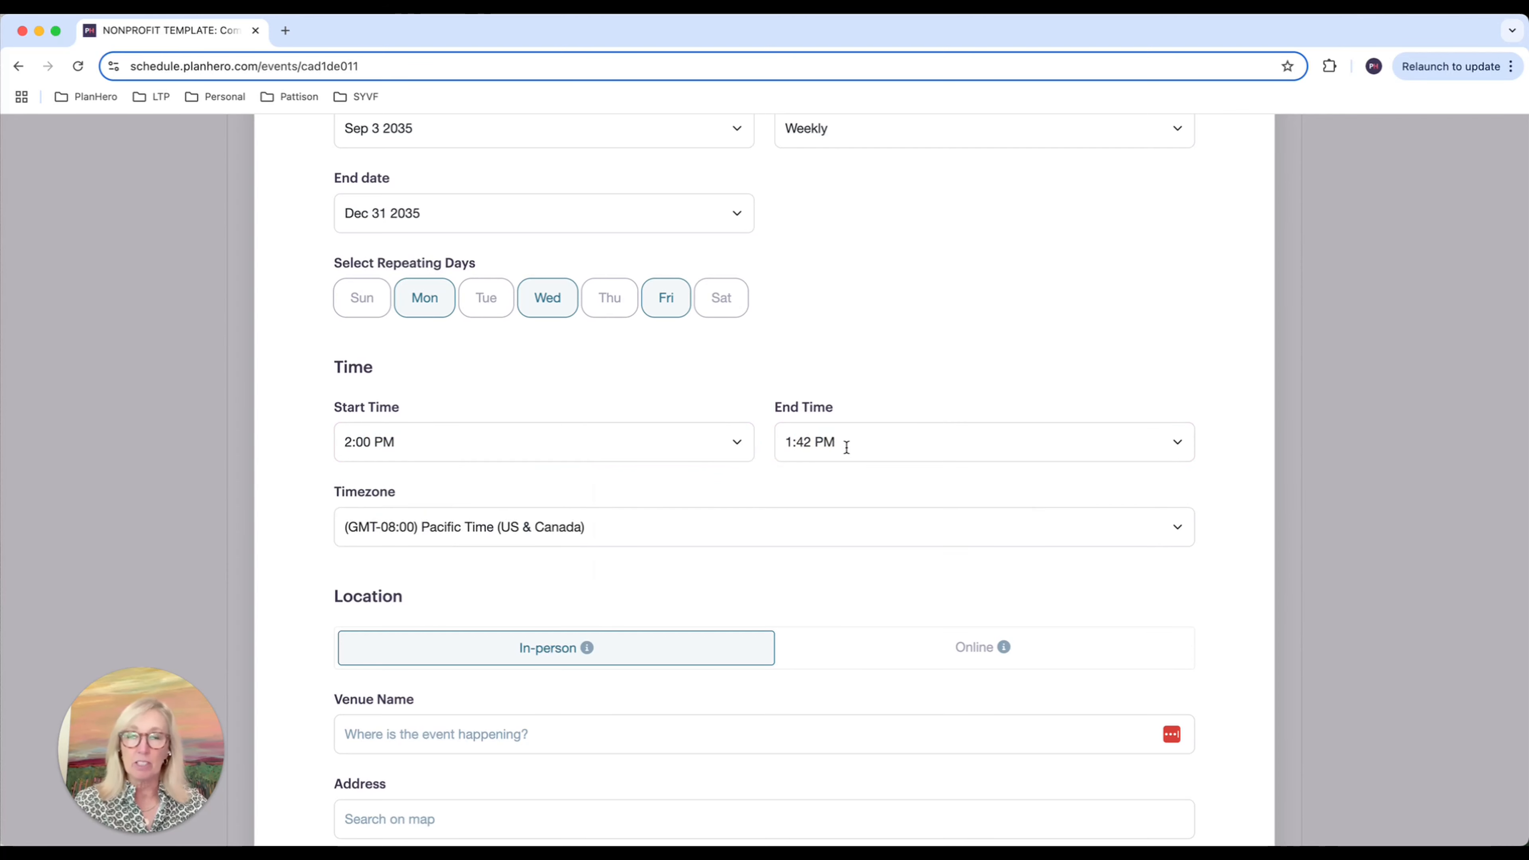
# - Set the event's end time to 8:00 PM
pyautogui.click(797, 442)
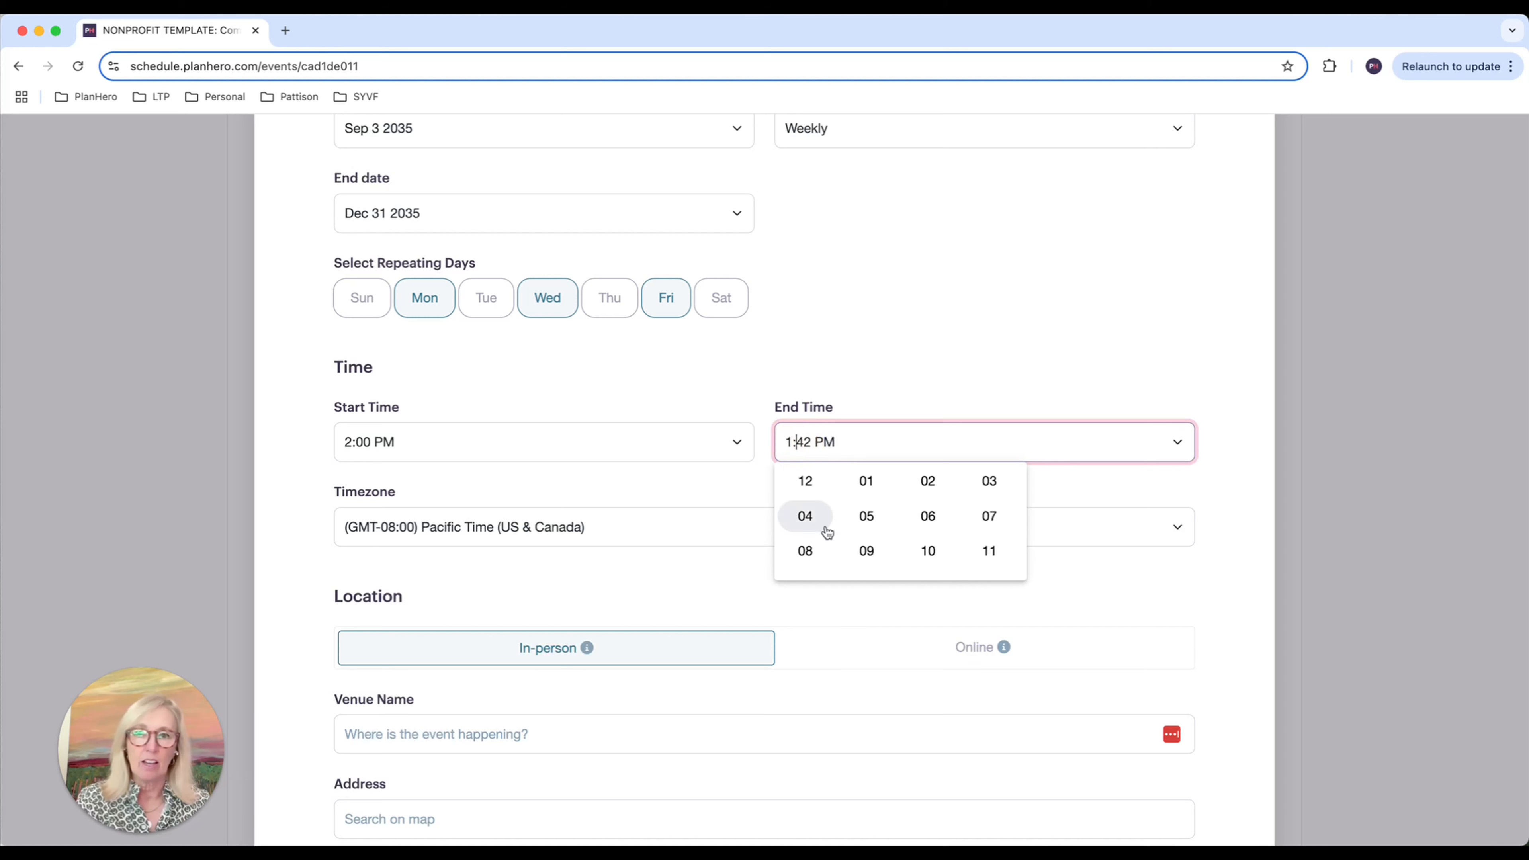
pyautogui.click(824, 552)
pyautogui.click(910, 517)
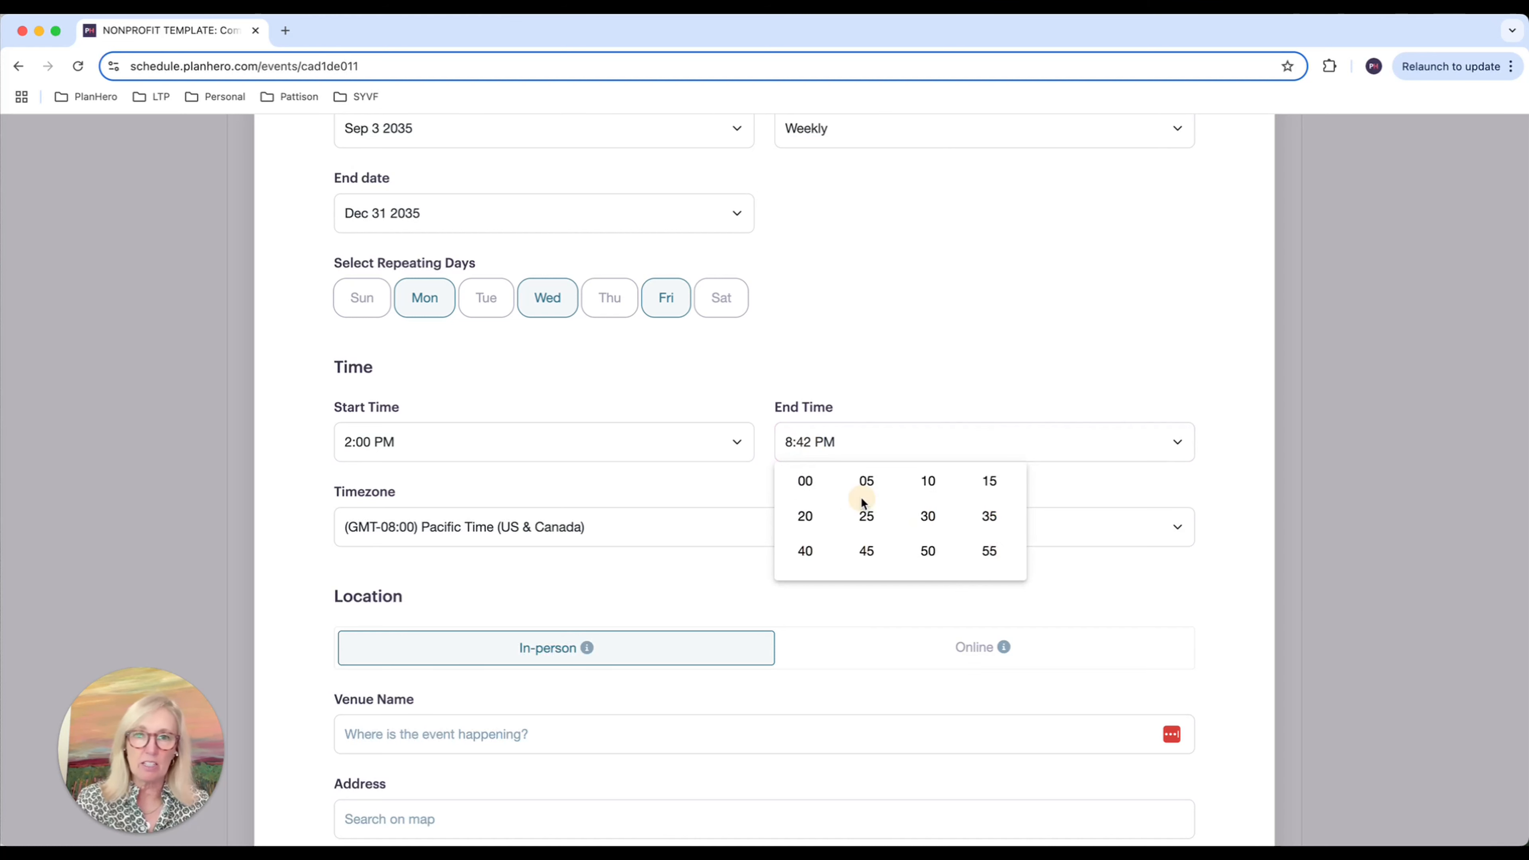
pyautogui.click(804, 482)
pyautogui.click(648, 365)
# - Enter "Community Kitchen" as the venue name for the in-person location
pyautogui.scroll(-4, 647, 386)
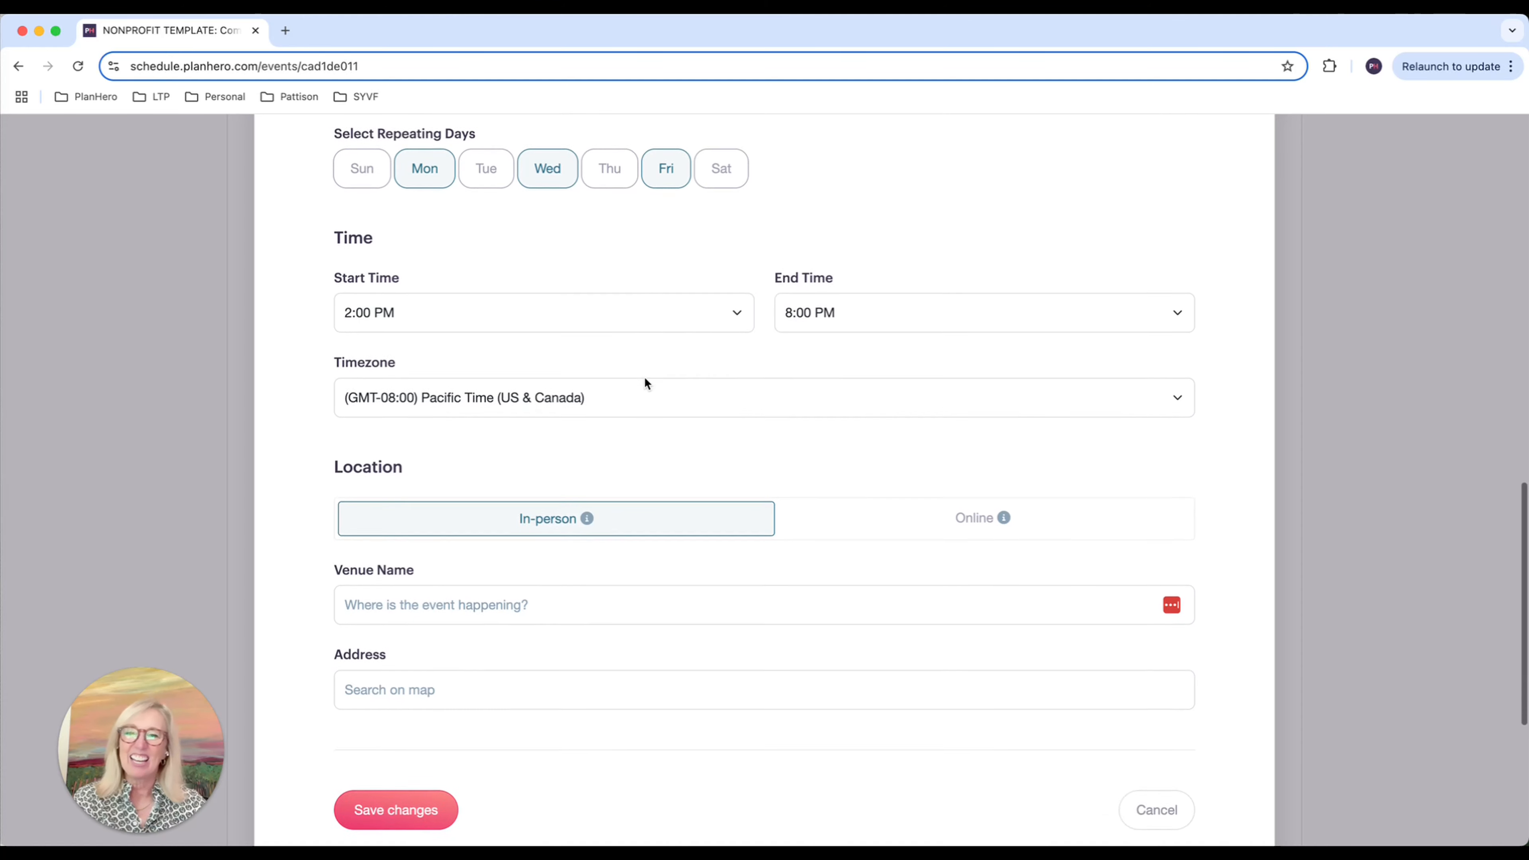
pyautogui.scroll(-1, 645, 381)
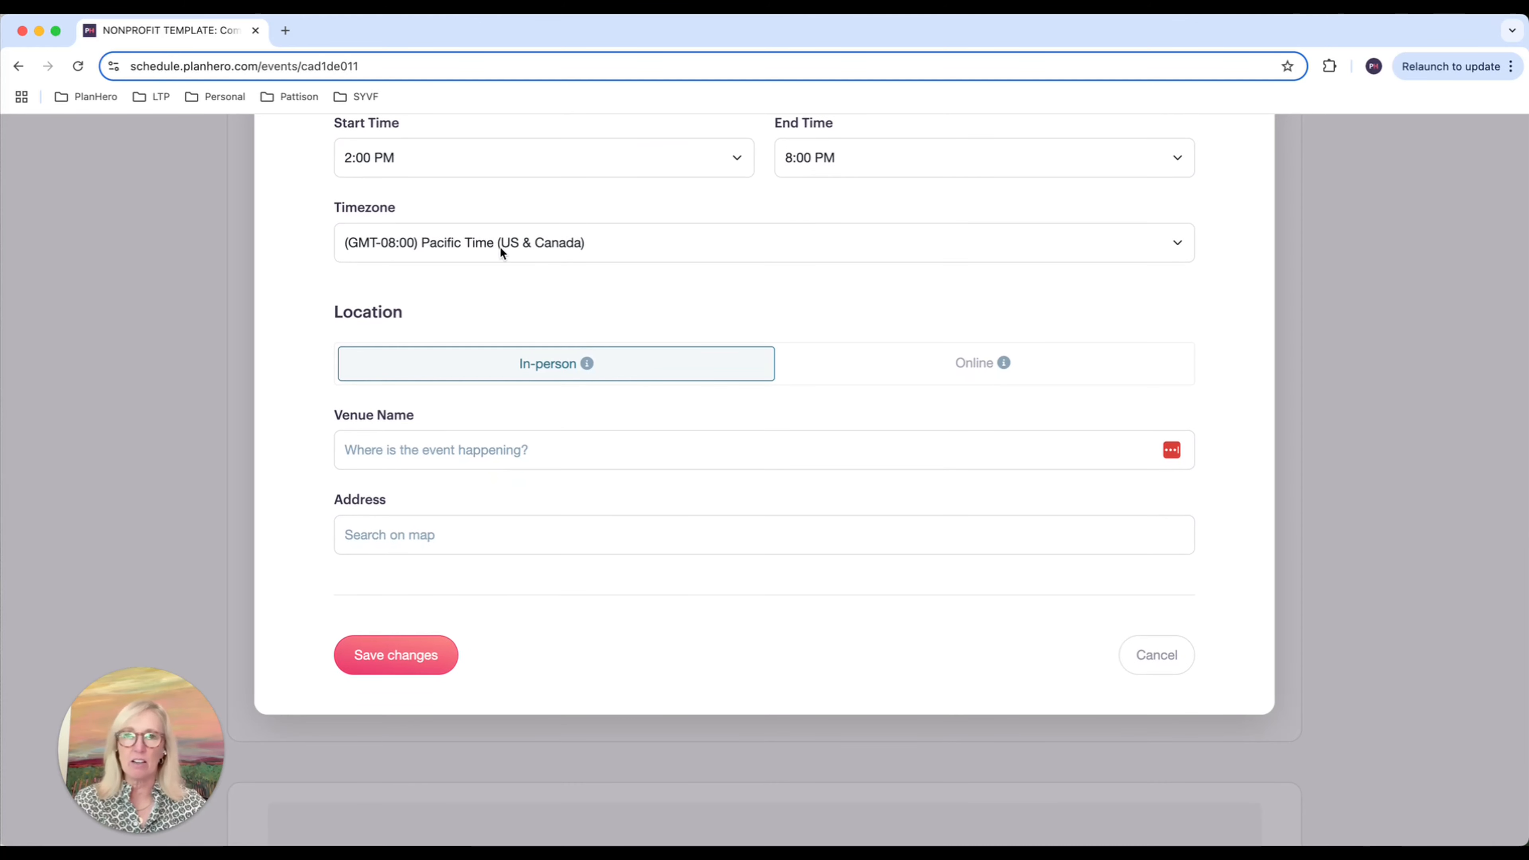
pyautogui.scroll(15, 1106, 359)
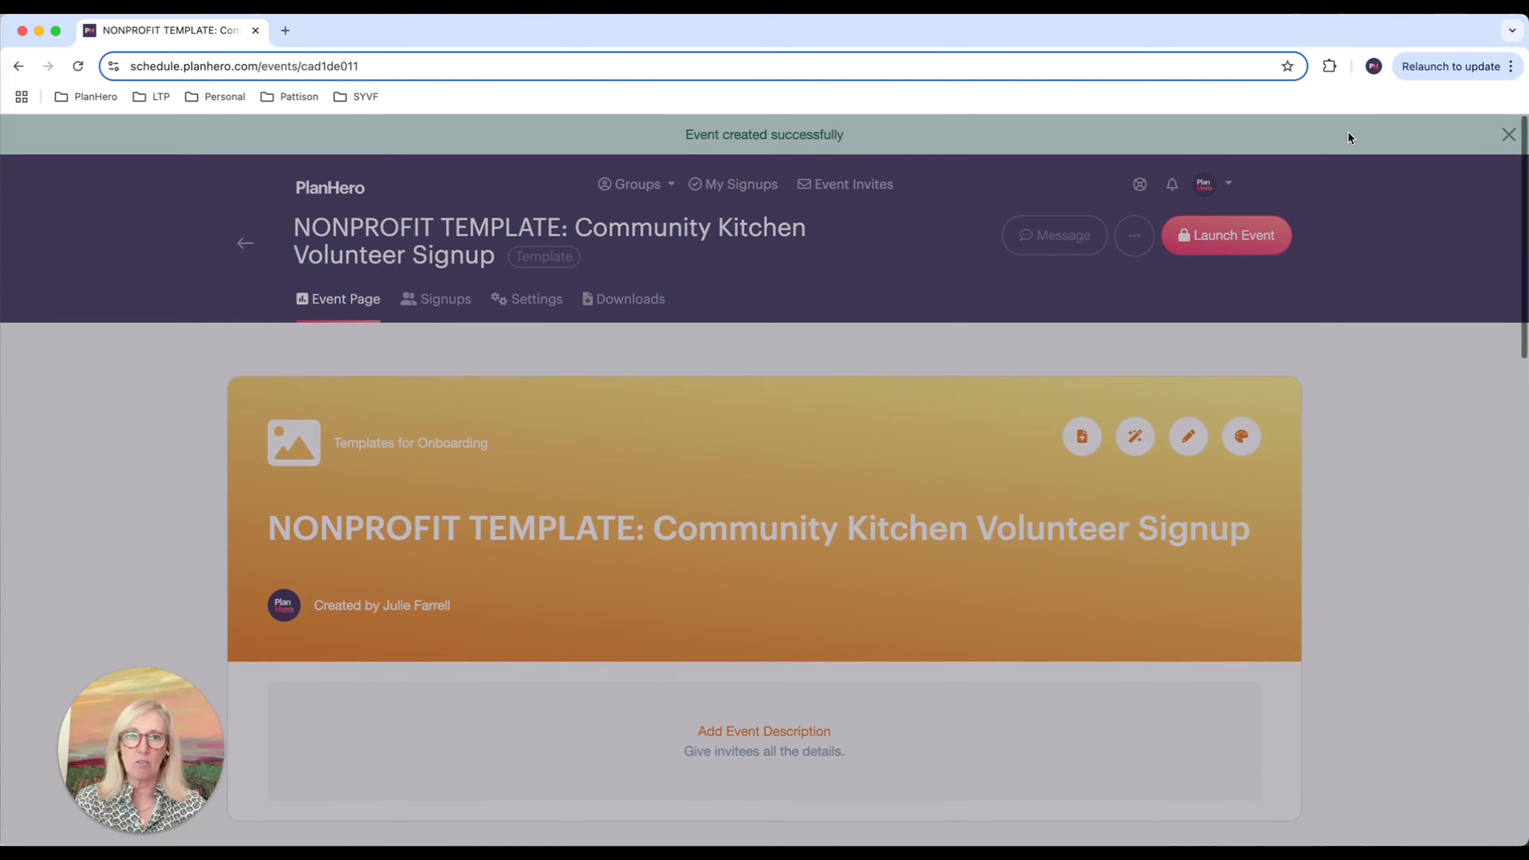
pyautogui.scroll(-15, 952, 317)
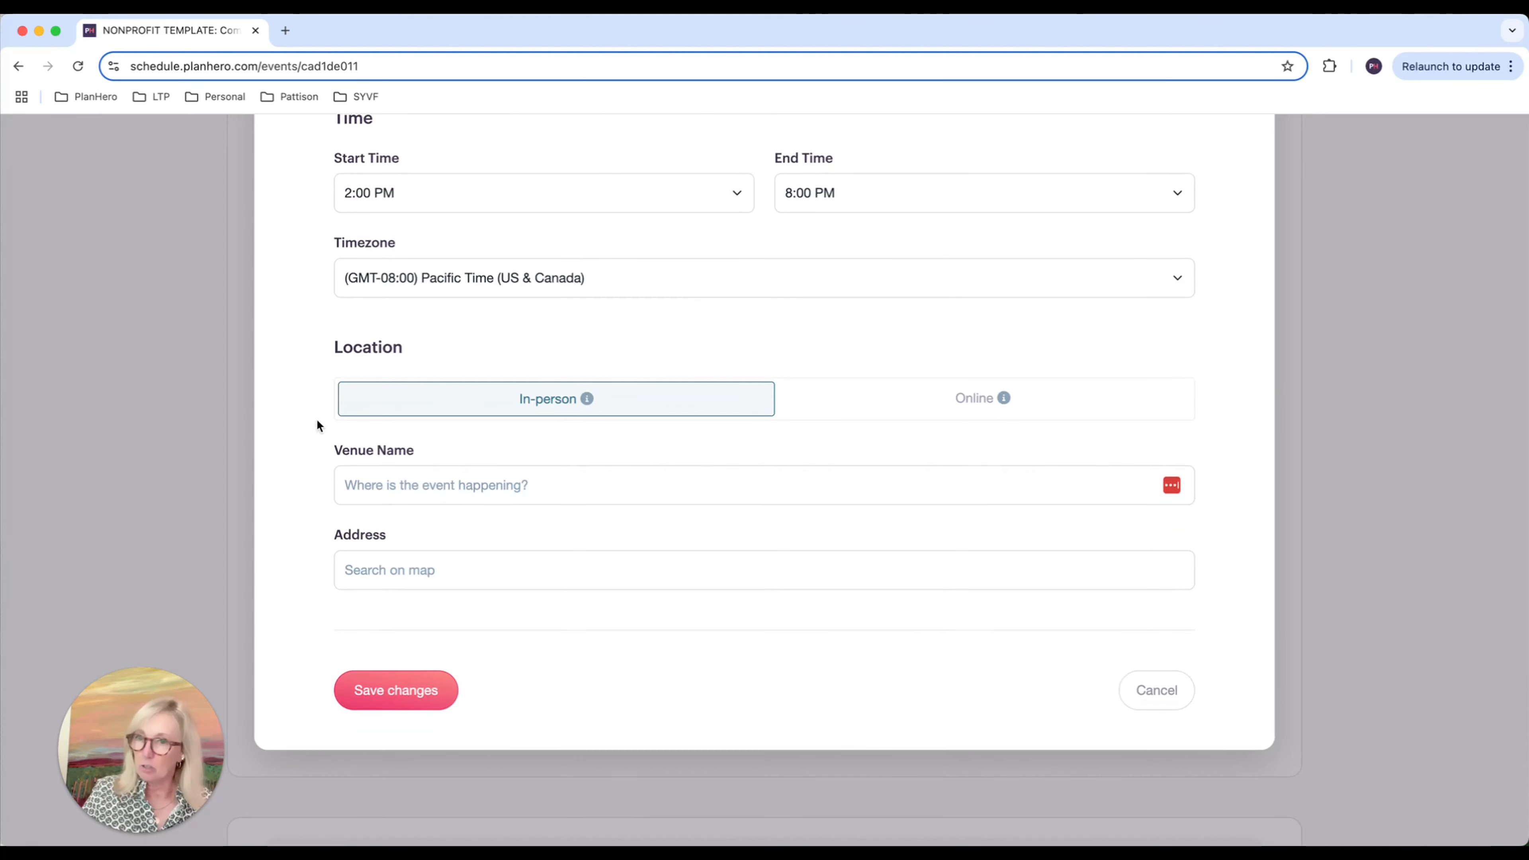
pyautogui.click(416, 485)
pyautogui.write('Community Kitchen')
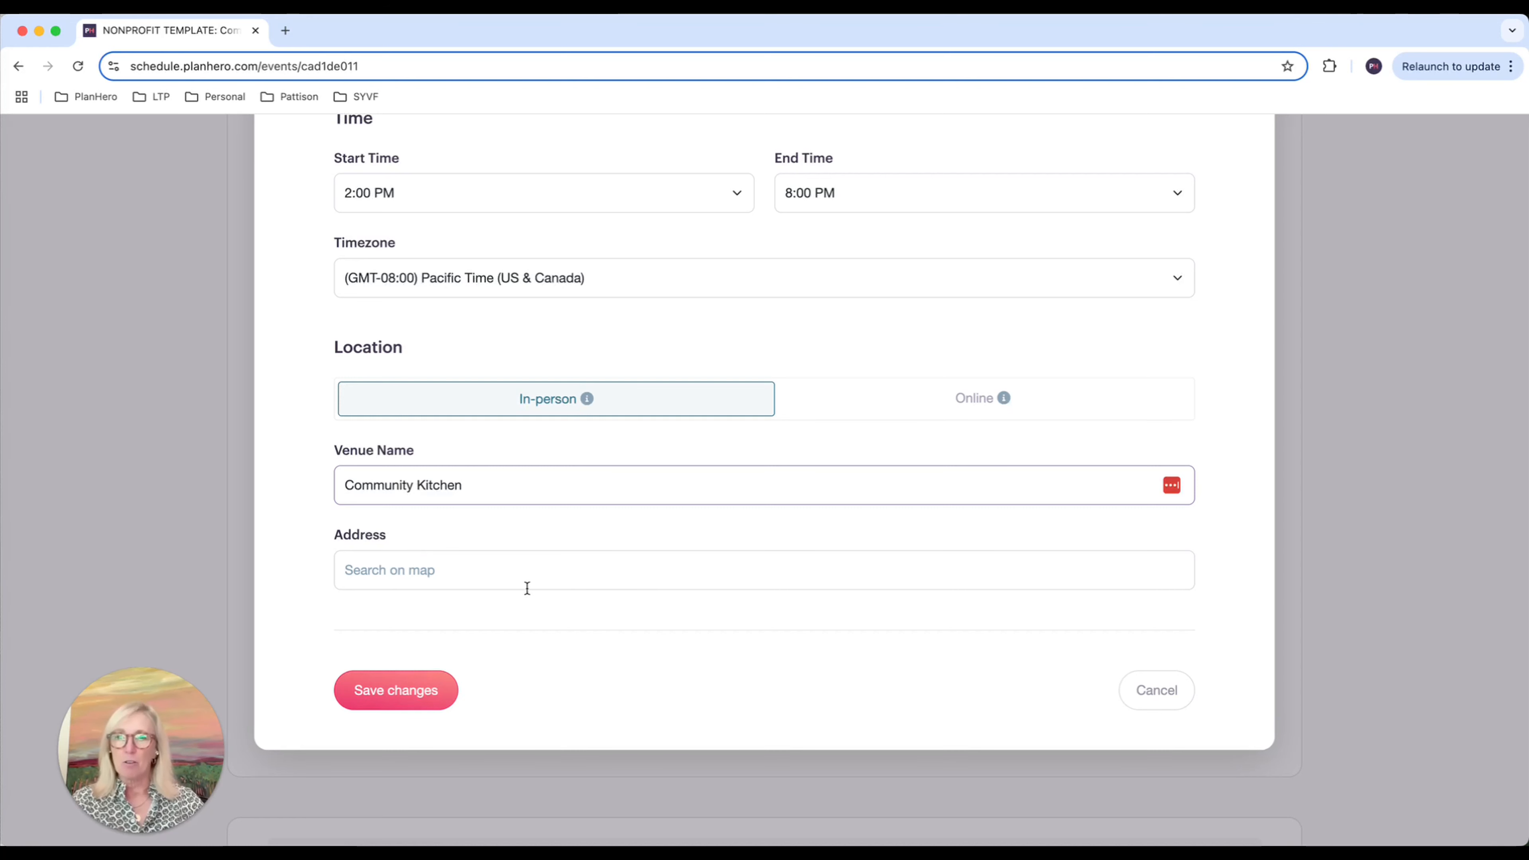
# - Save the event's date and location settings and finish the date and location setup
pyautogui.scroll(-1, 458, 575)
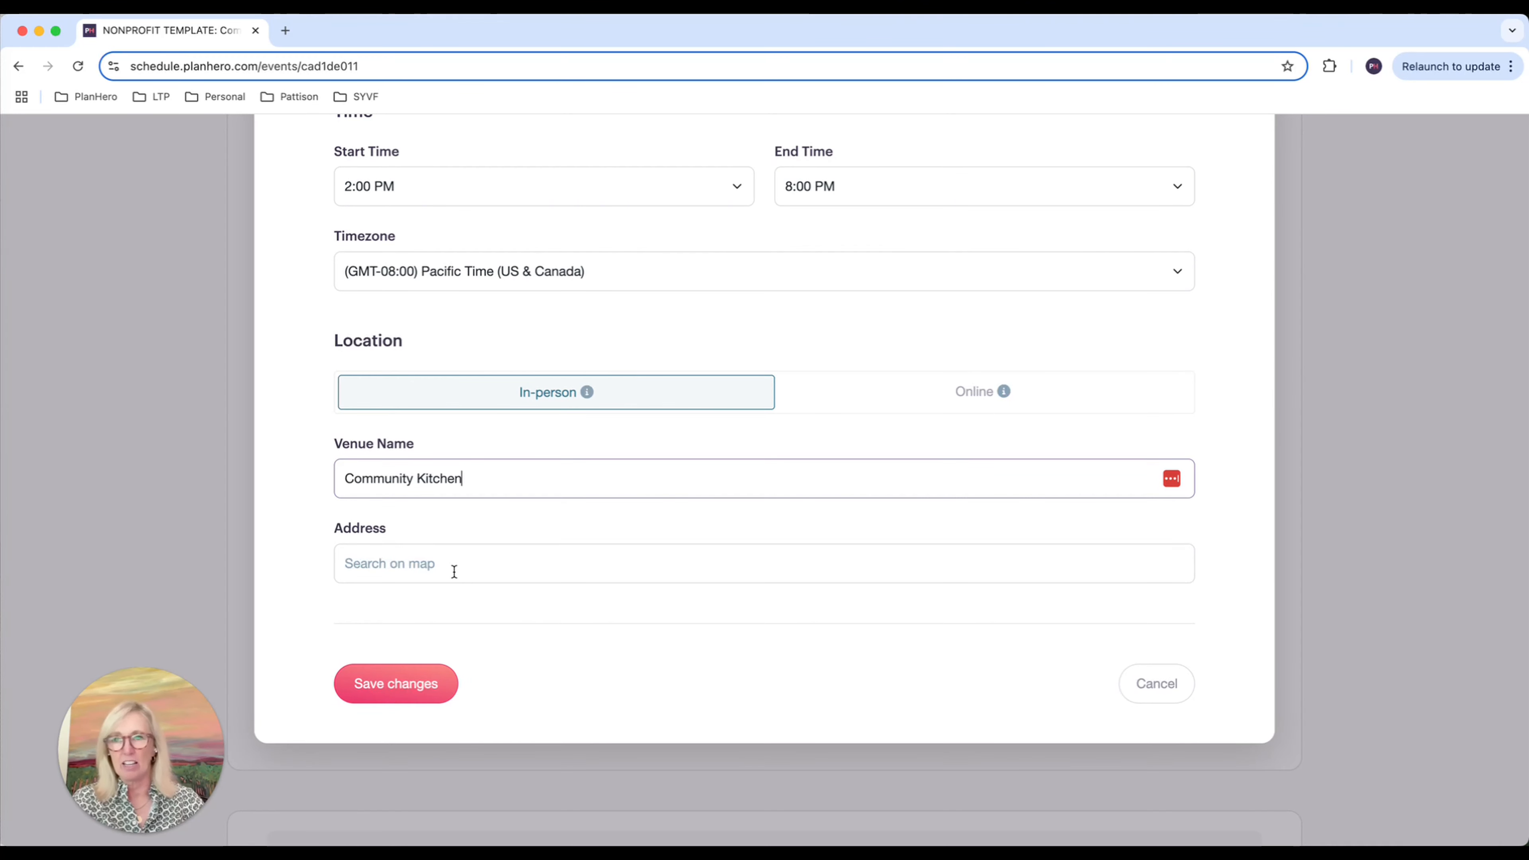
pyautogui.click(378, 696)
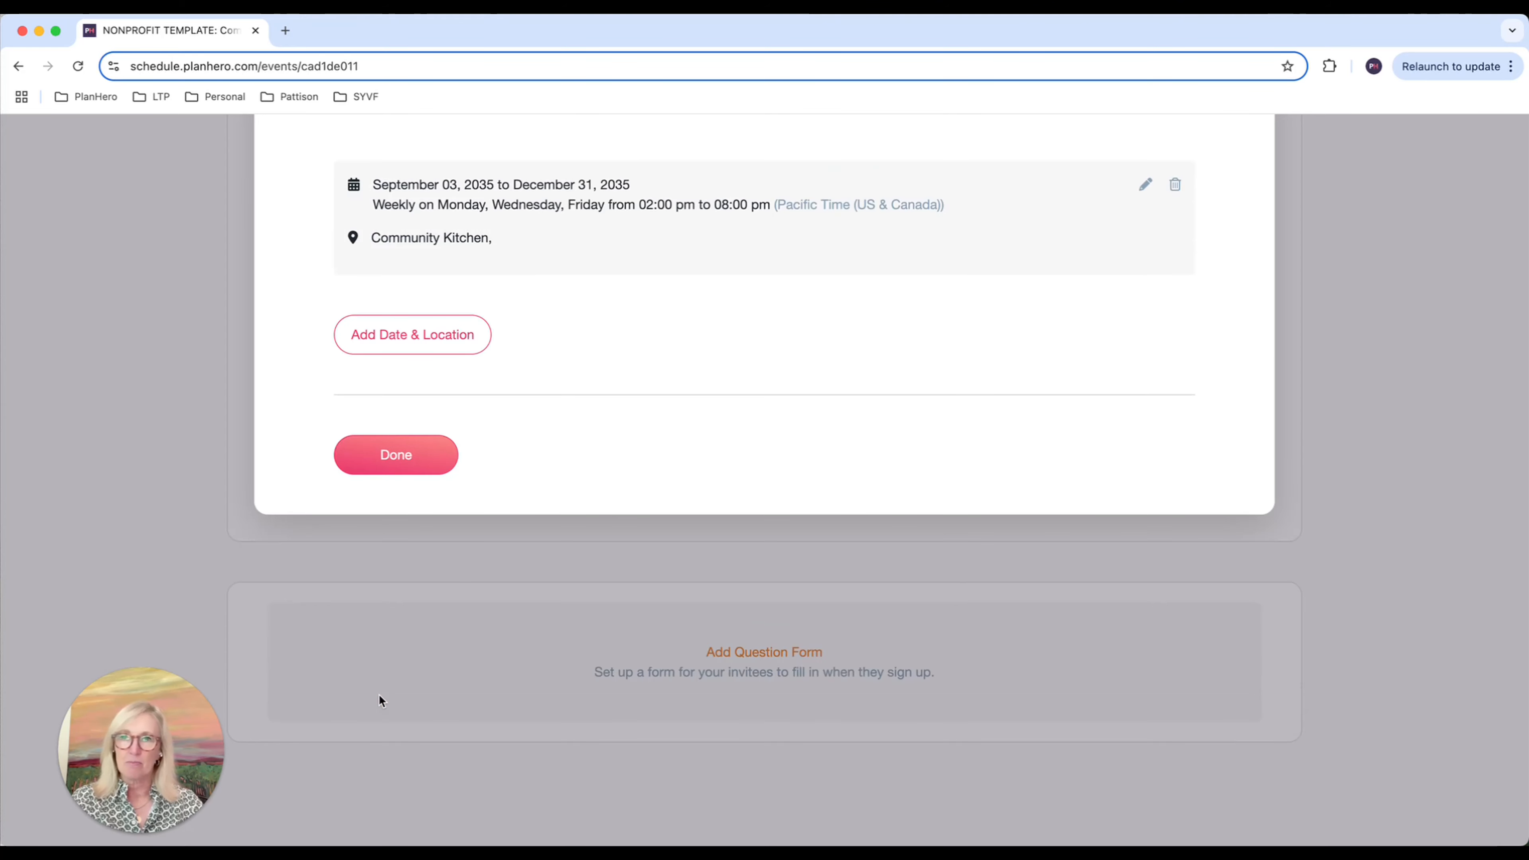
pyautogui.click(398, 457)
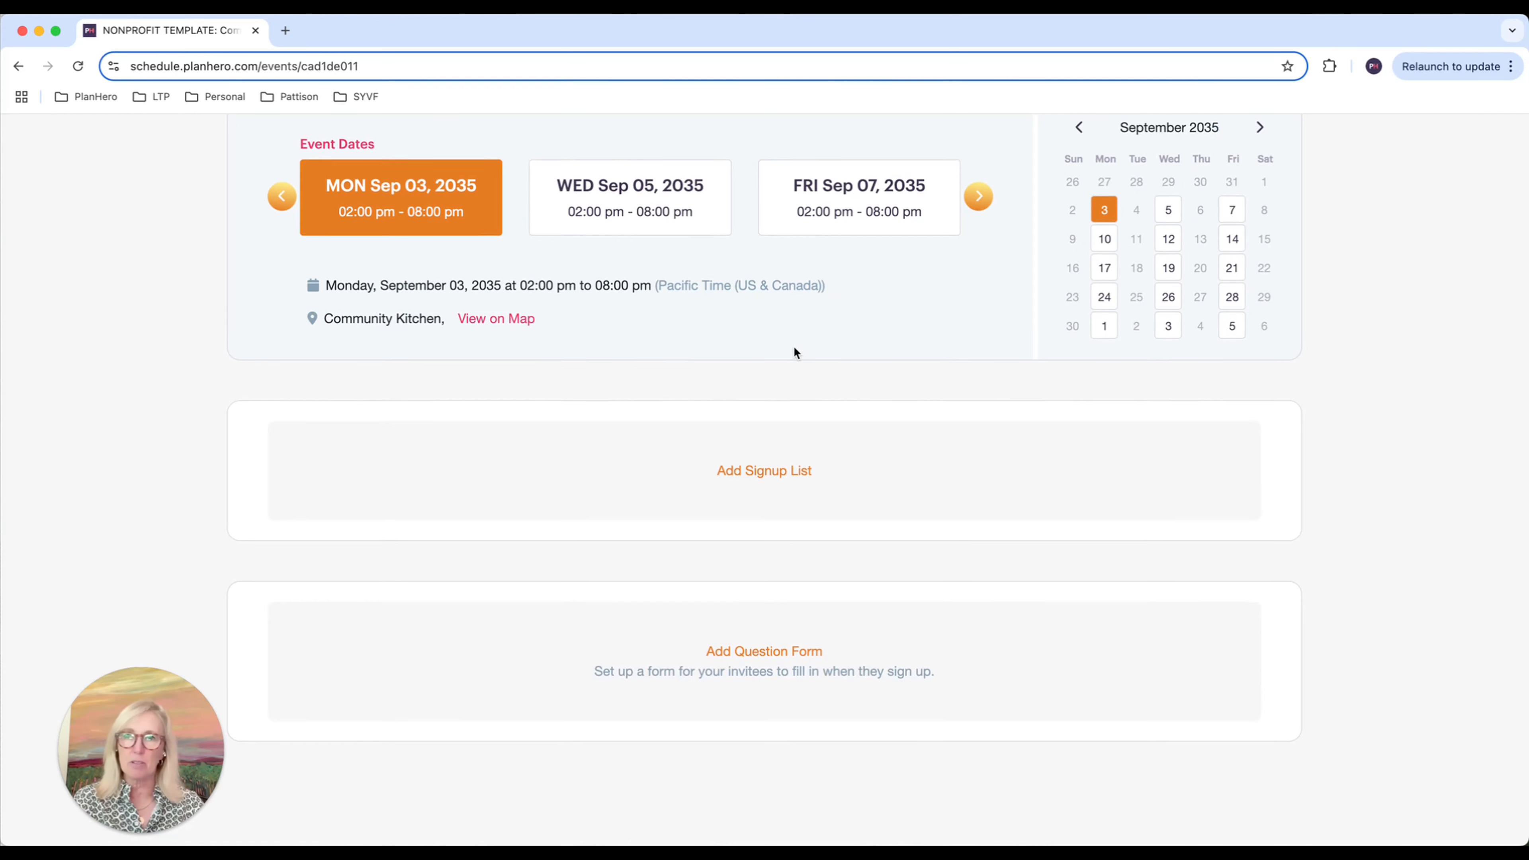
# - Add a signup list with time spots, using consecutive time spots
pyautogui.click(760, 476)
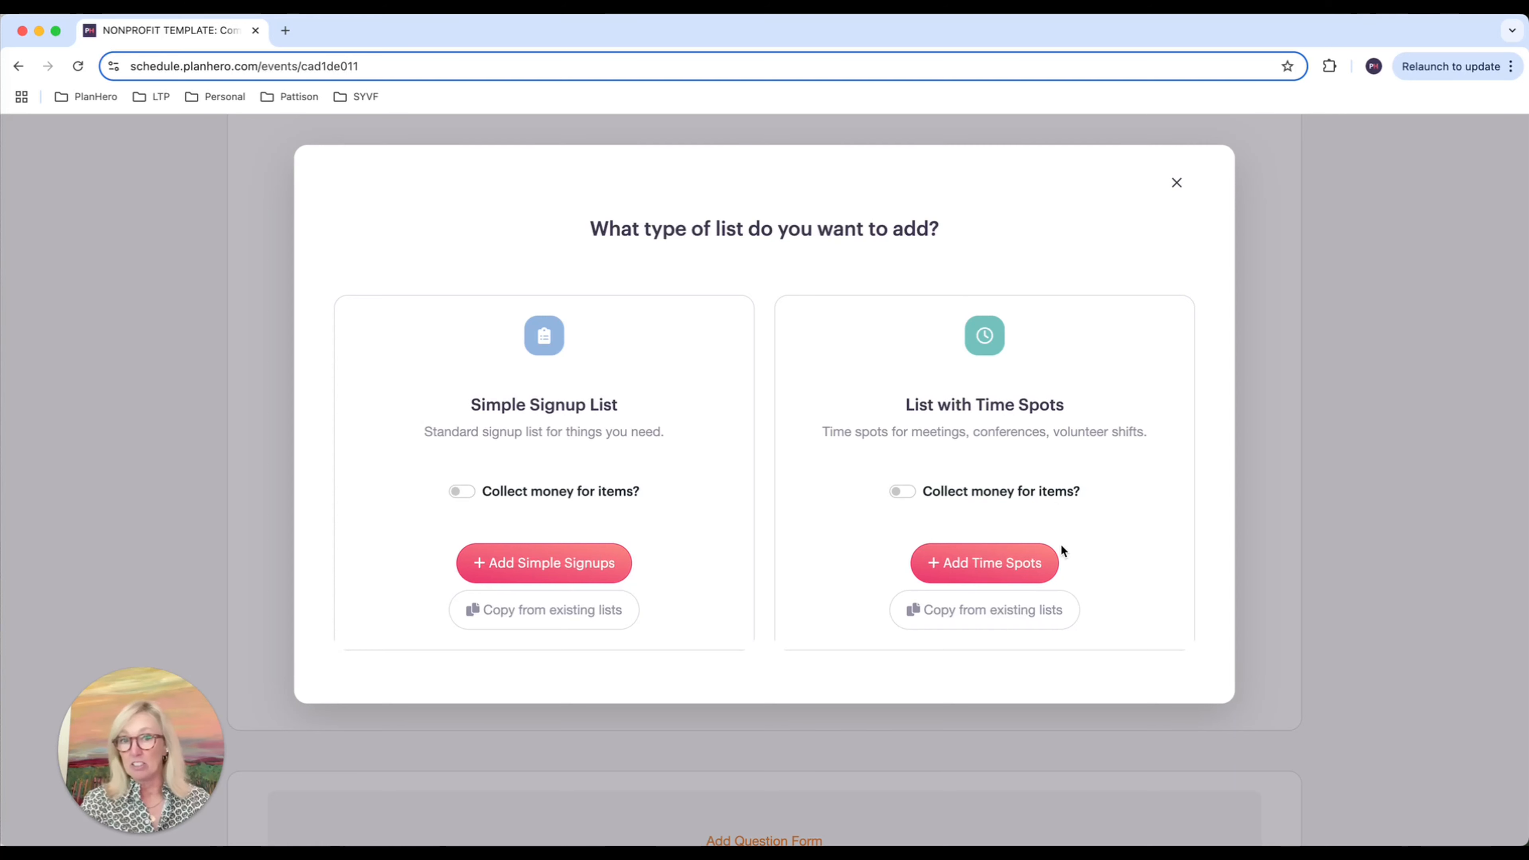
pyautogui.click(969, 567)
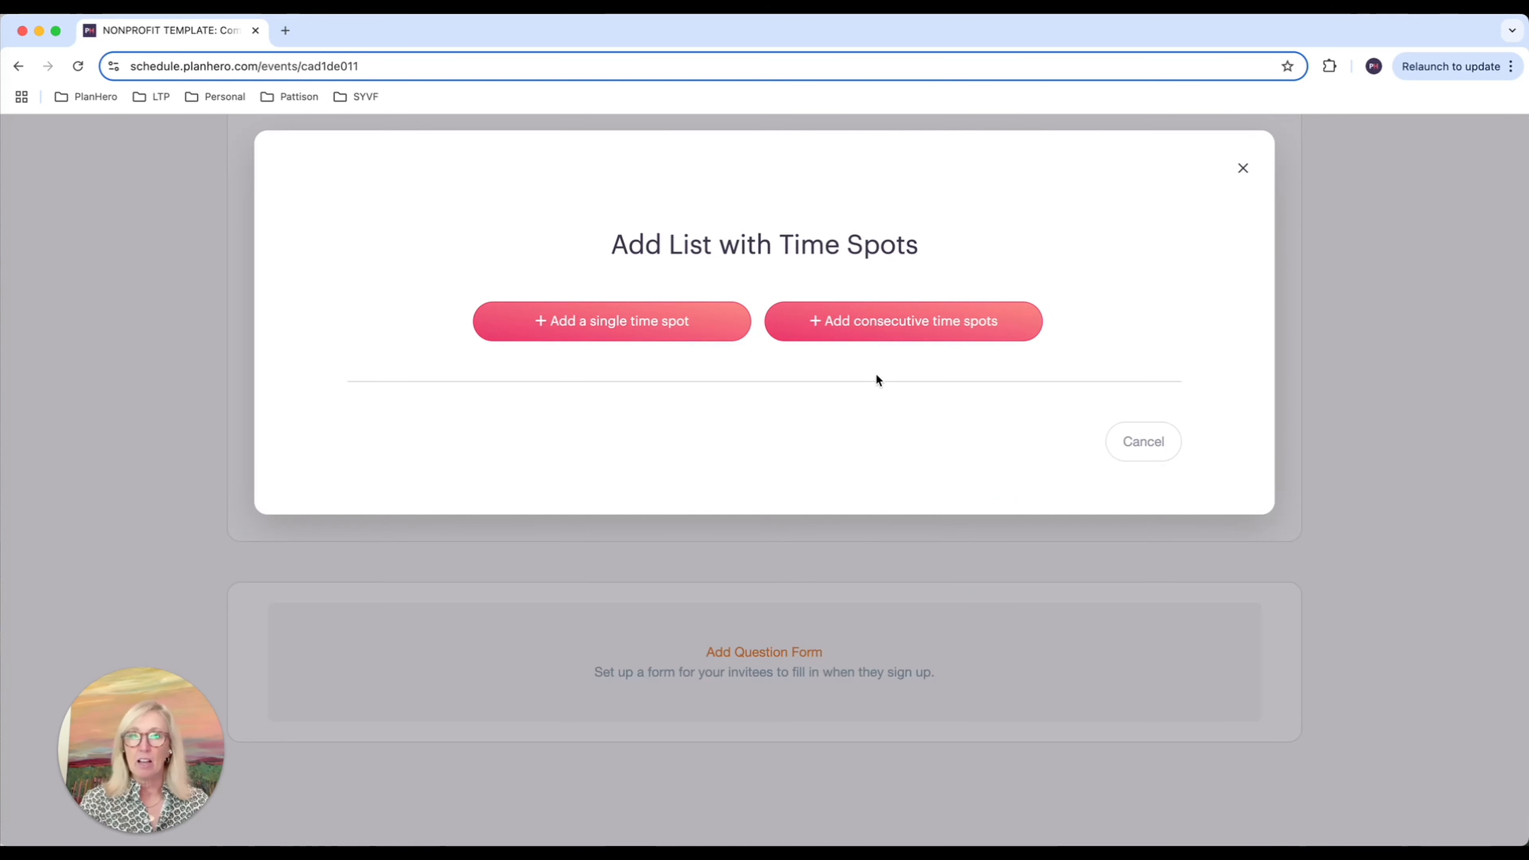
pyautogui.click(869, 321)
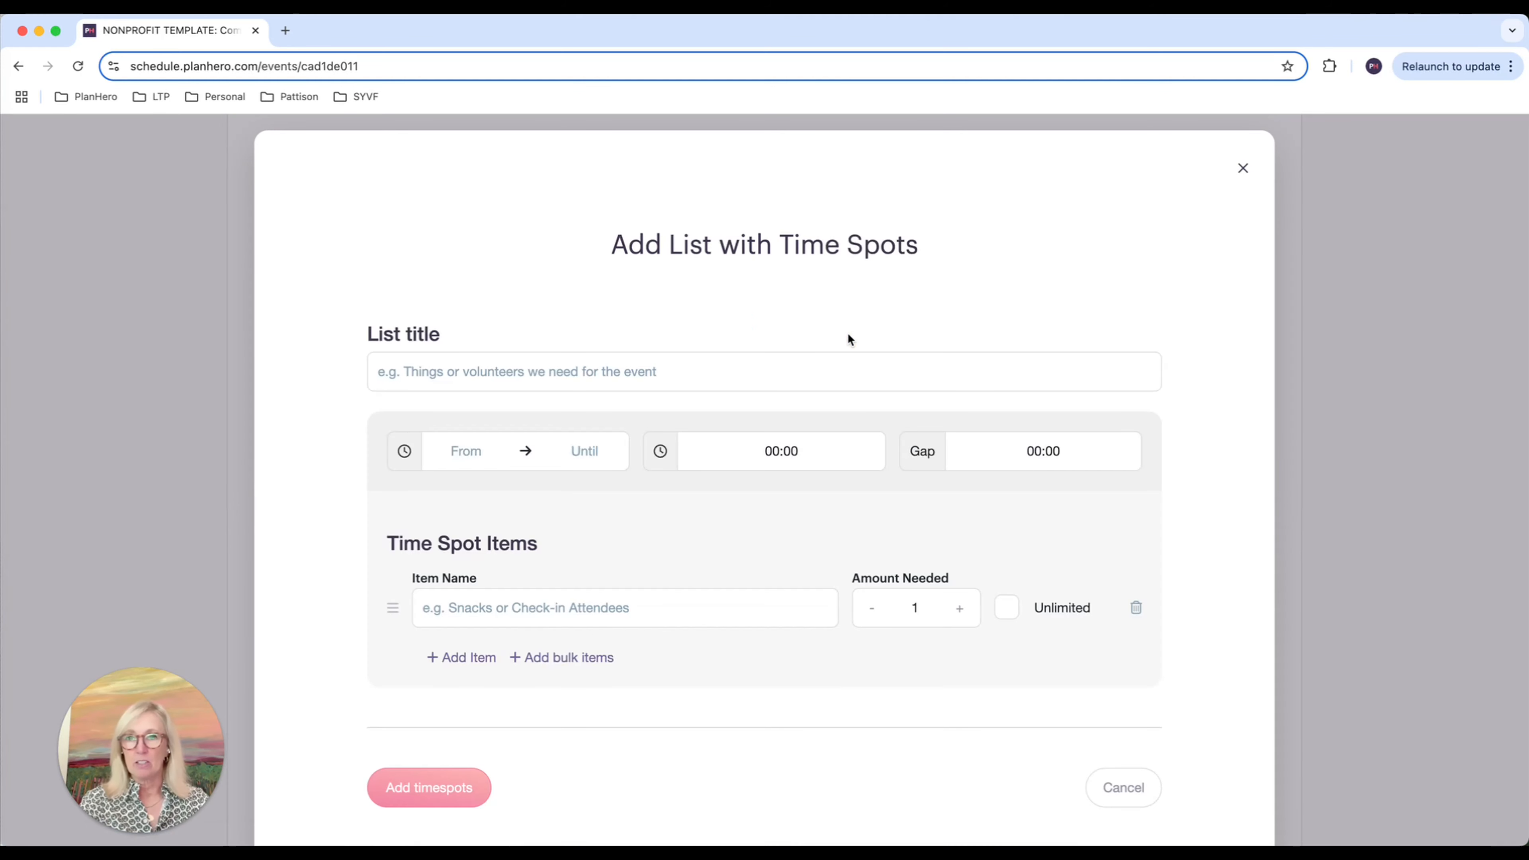
# - Set the start of the consecutive time spots to 2:00 PM
pyautogui.click(442, 451)
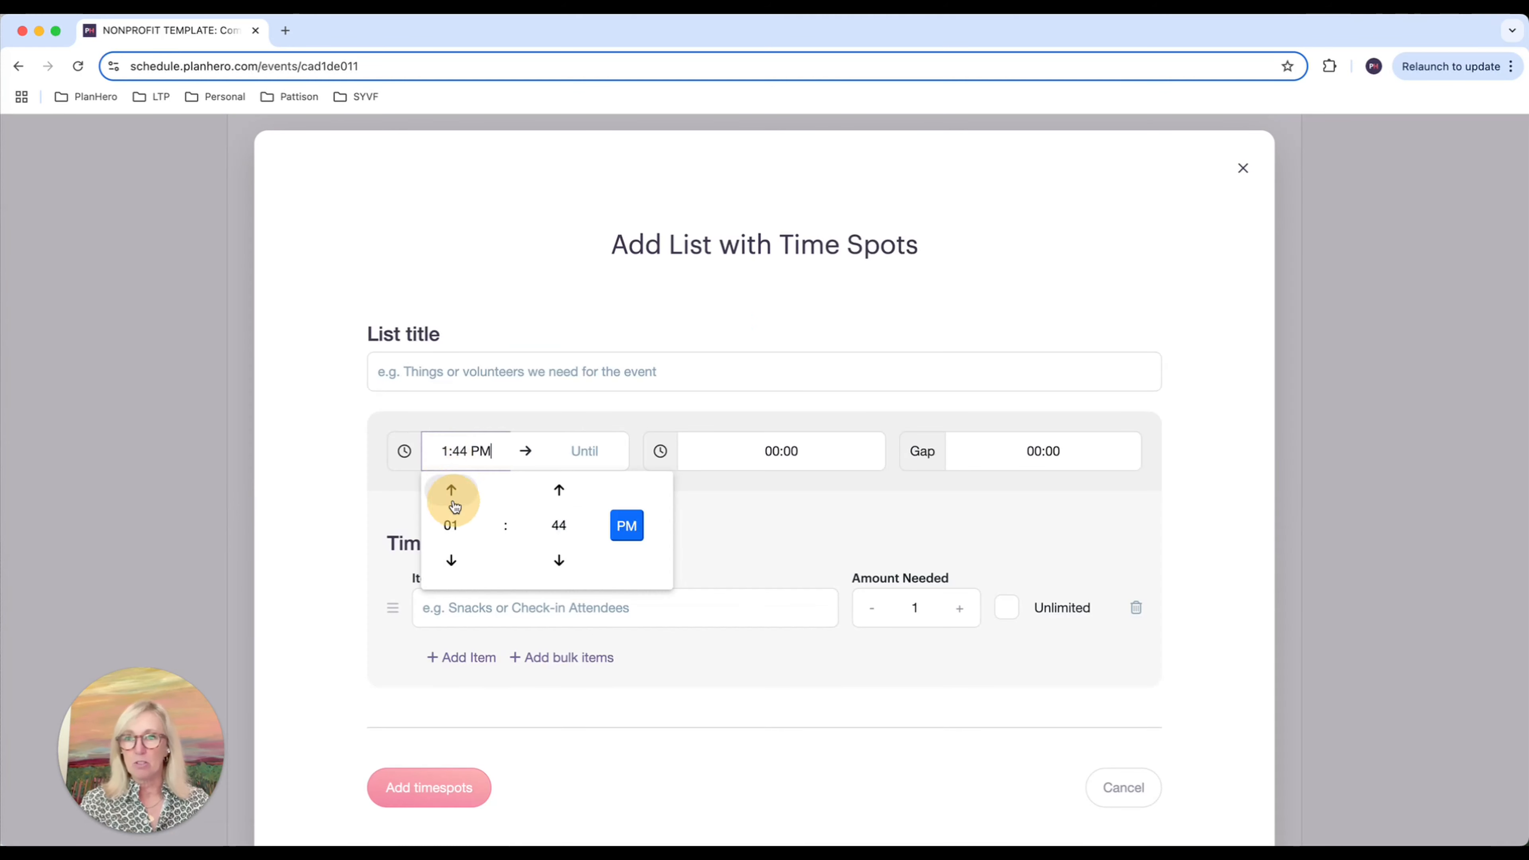
pyautogui.click(454, 506)
pyautogui.click(573, 489)
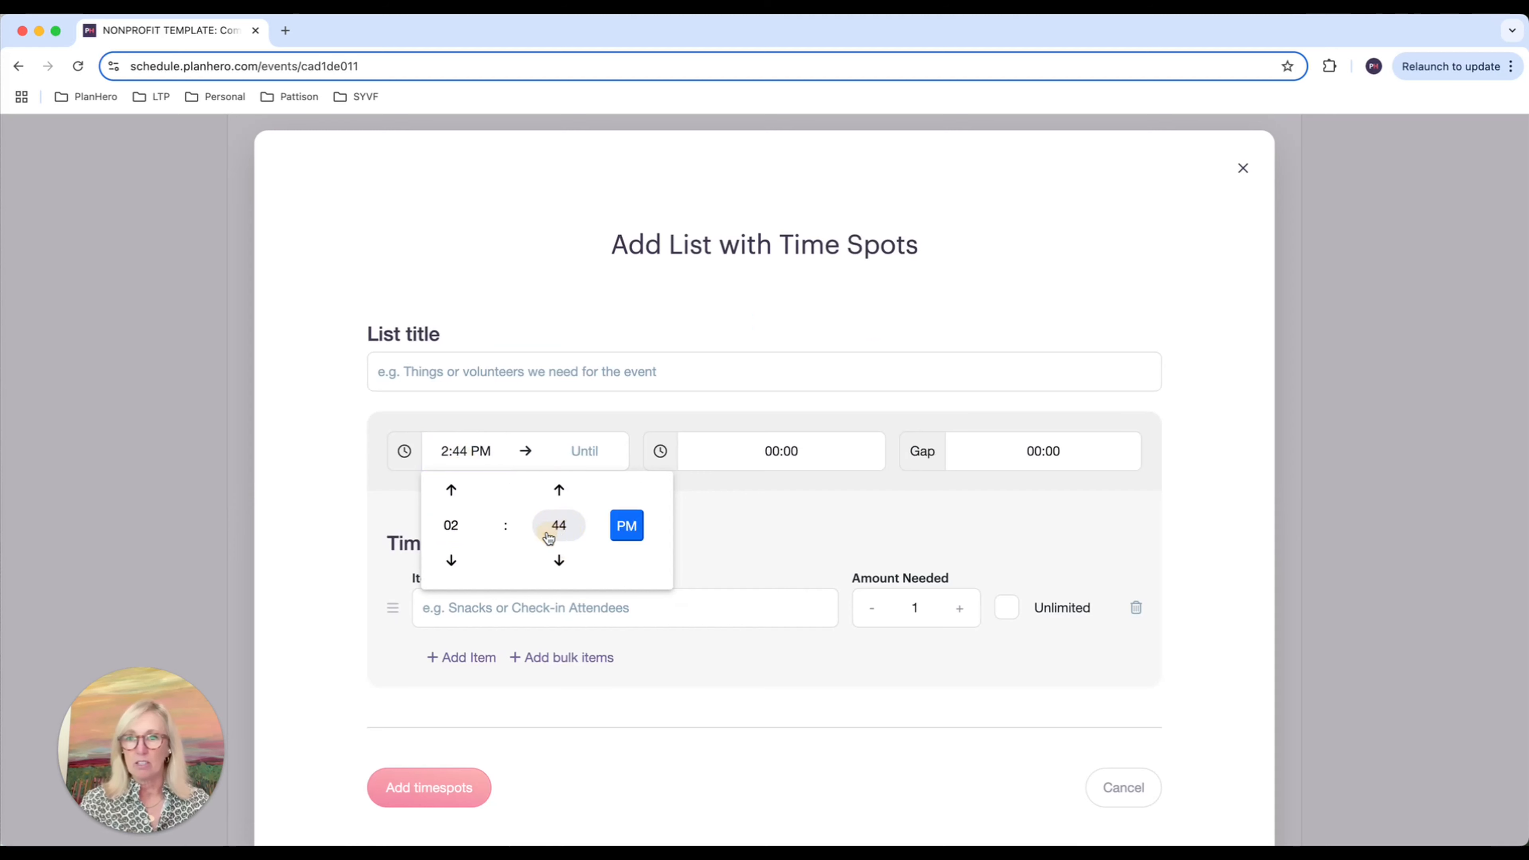
pyautogui.click(548, 538)
pyautogui.click(455, 491)
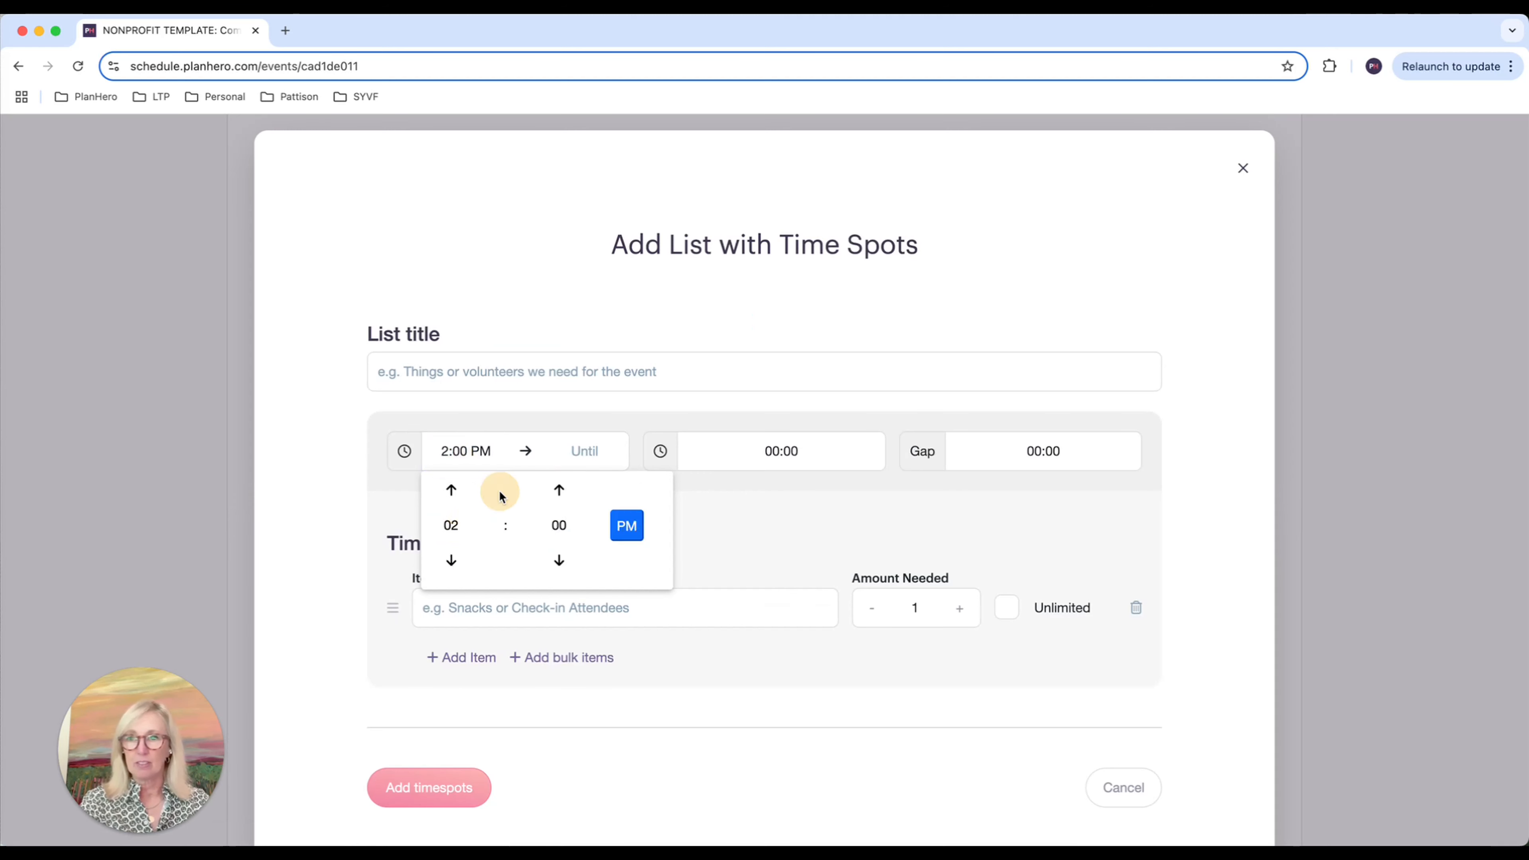
# - Set the end of the consecutive time spots to 8:00 PM
pyautogui.click(574, 451)
pyautogui.click(571, 524)
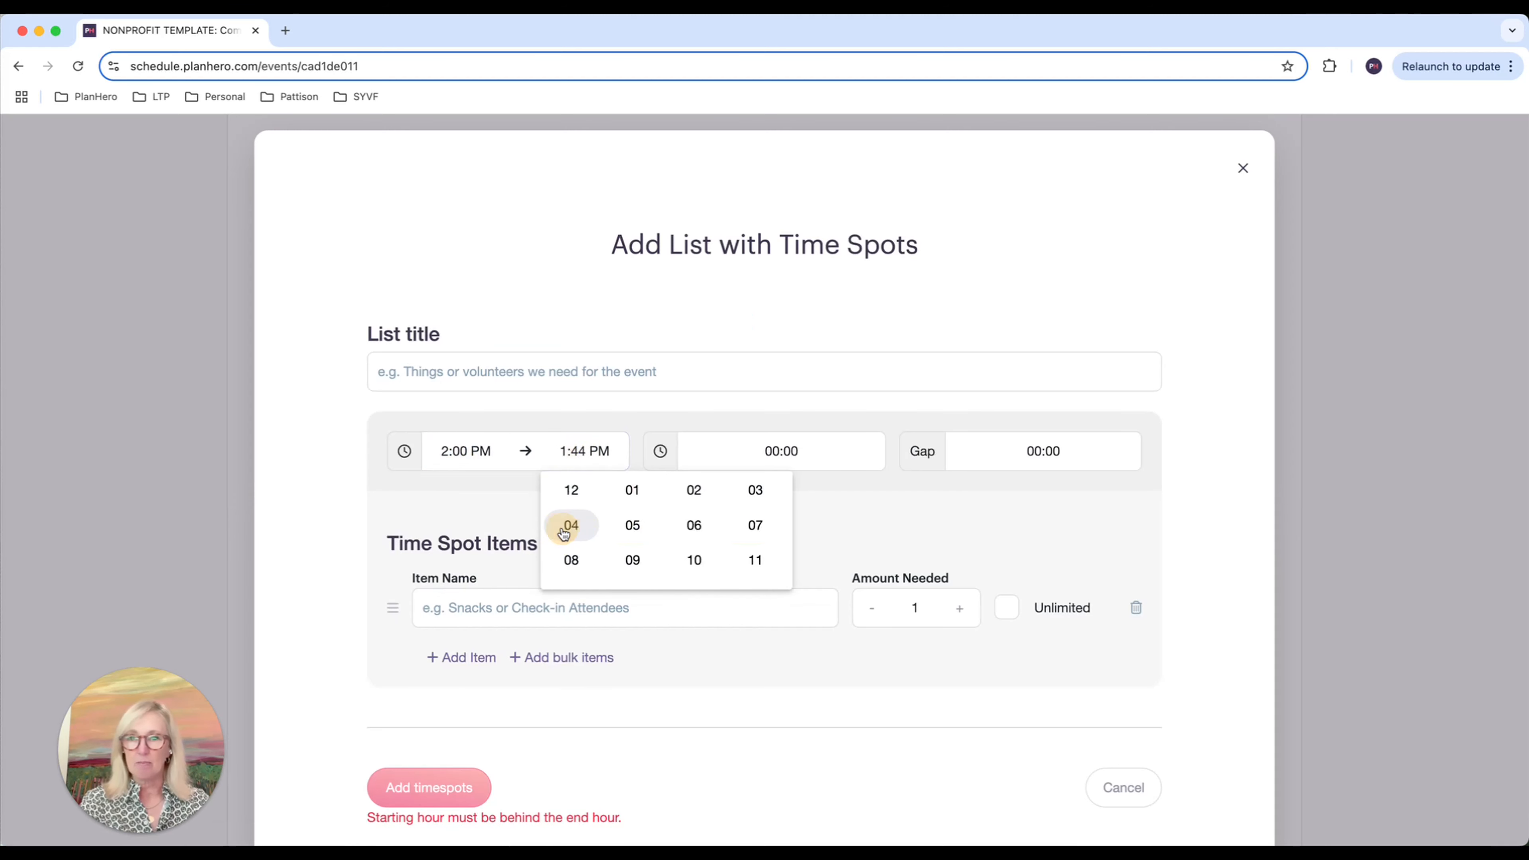
pyautogui.click(574, 560)
pyautogui.click(680, 524)
pyautogui.click(569, 493)
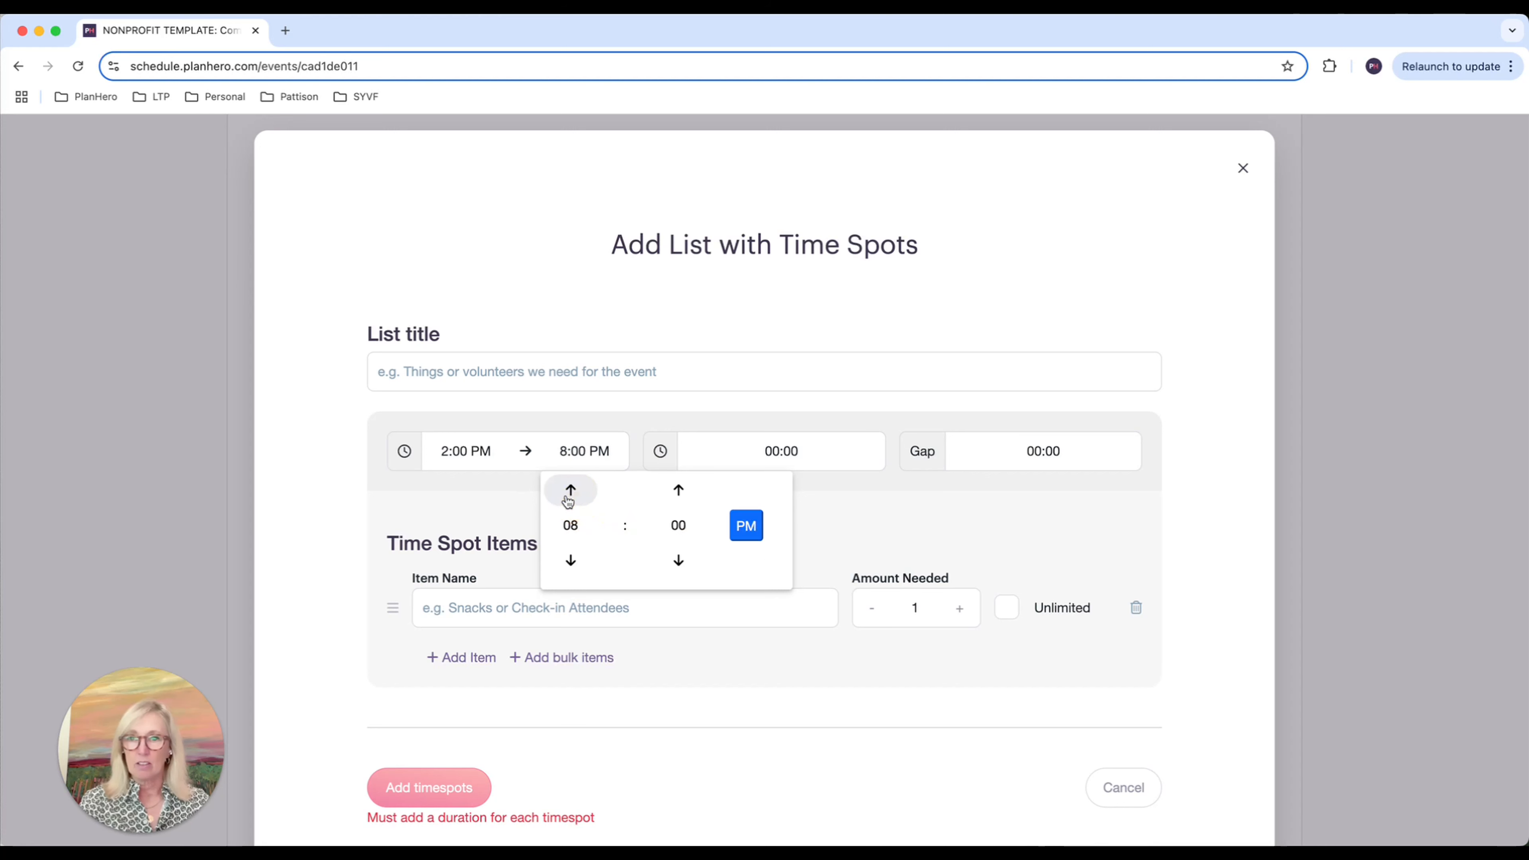
pyautogui.click(825, 491)
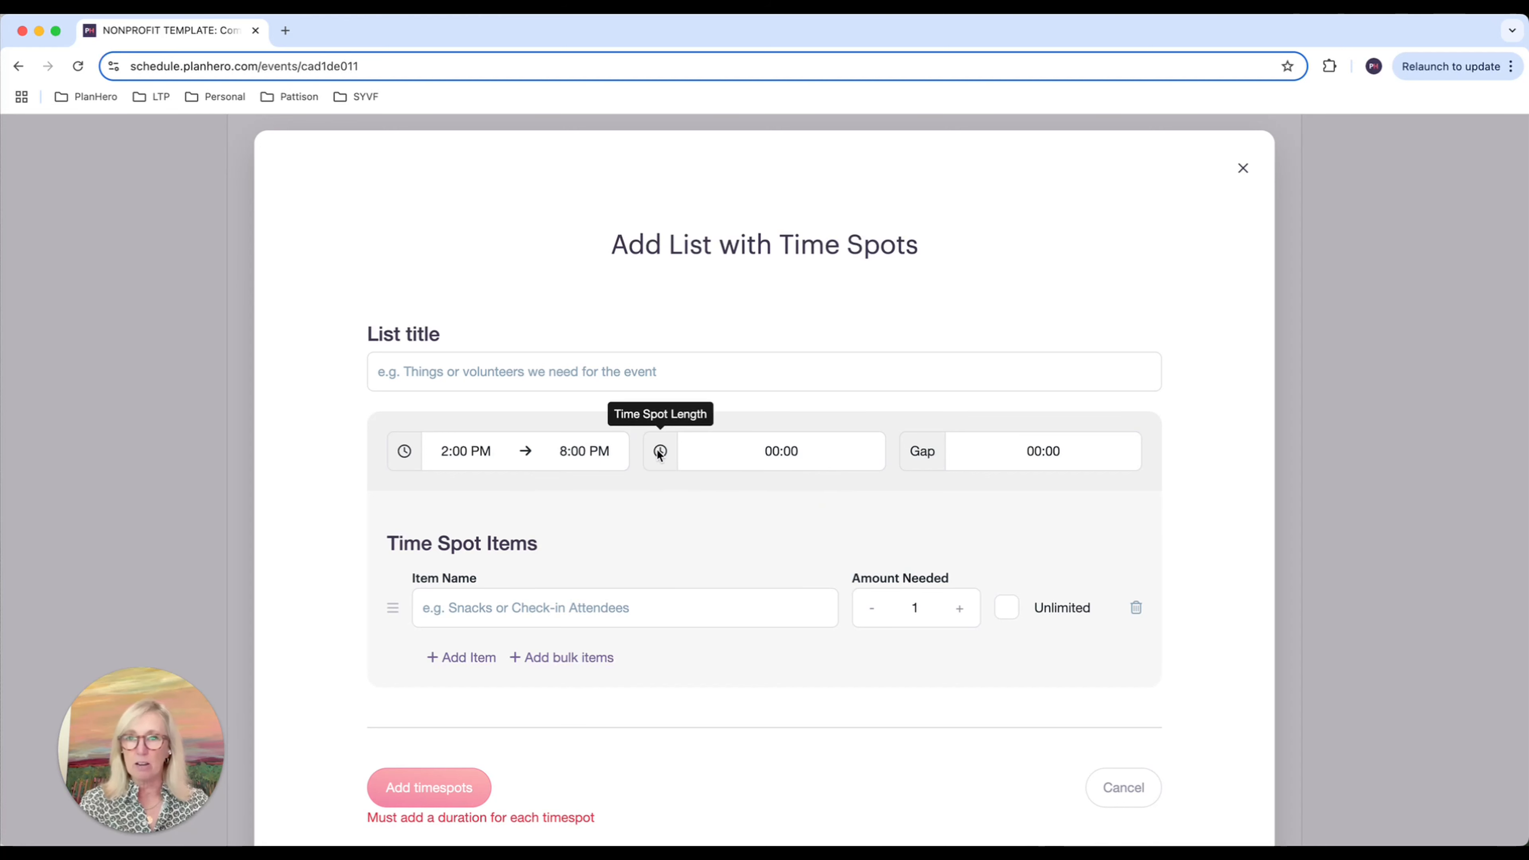
# - Set the time spot length to 02:00 and title the list "Volunteer Signup"
pyautogui.click(780, 451)
pyautogui.click(721, 534)
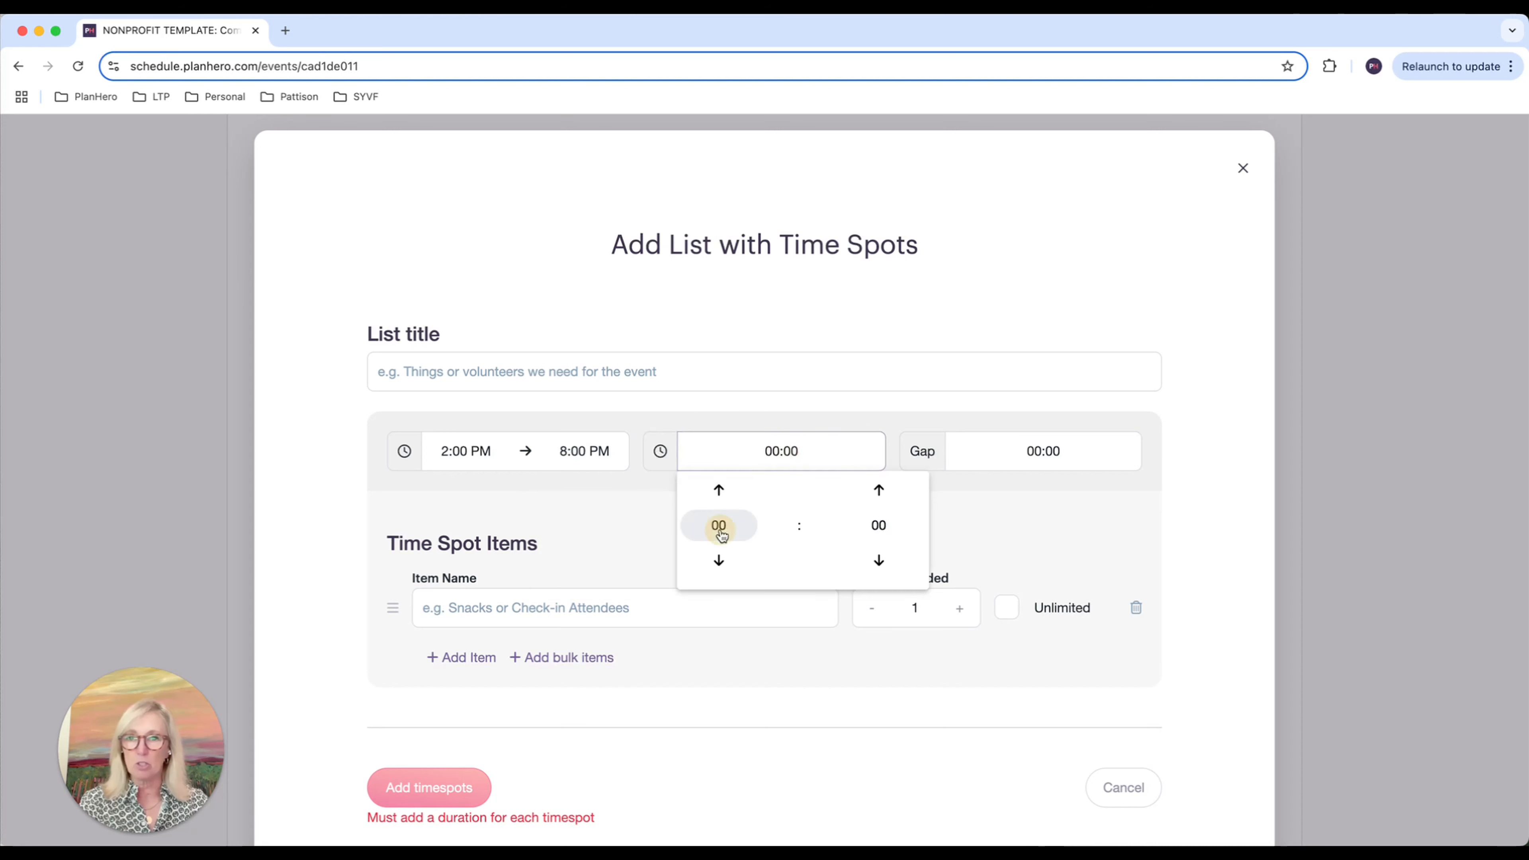
pyautogui.click(826, 488)
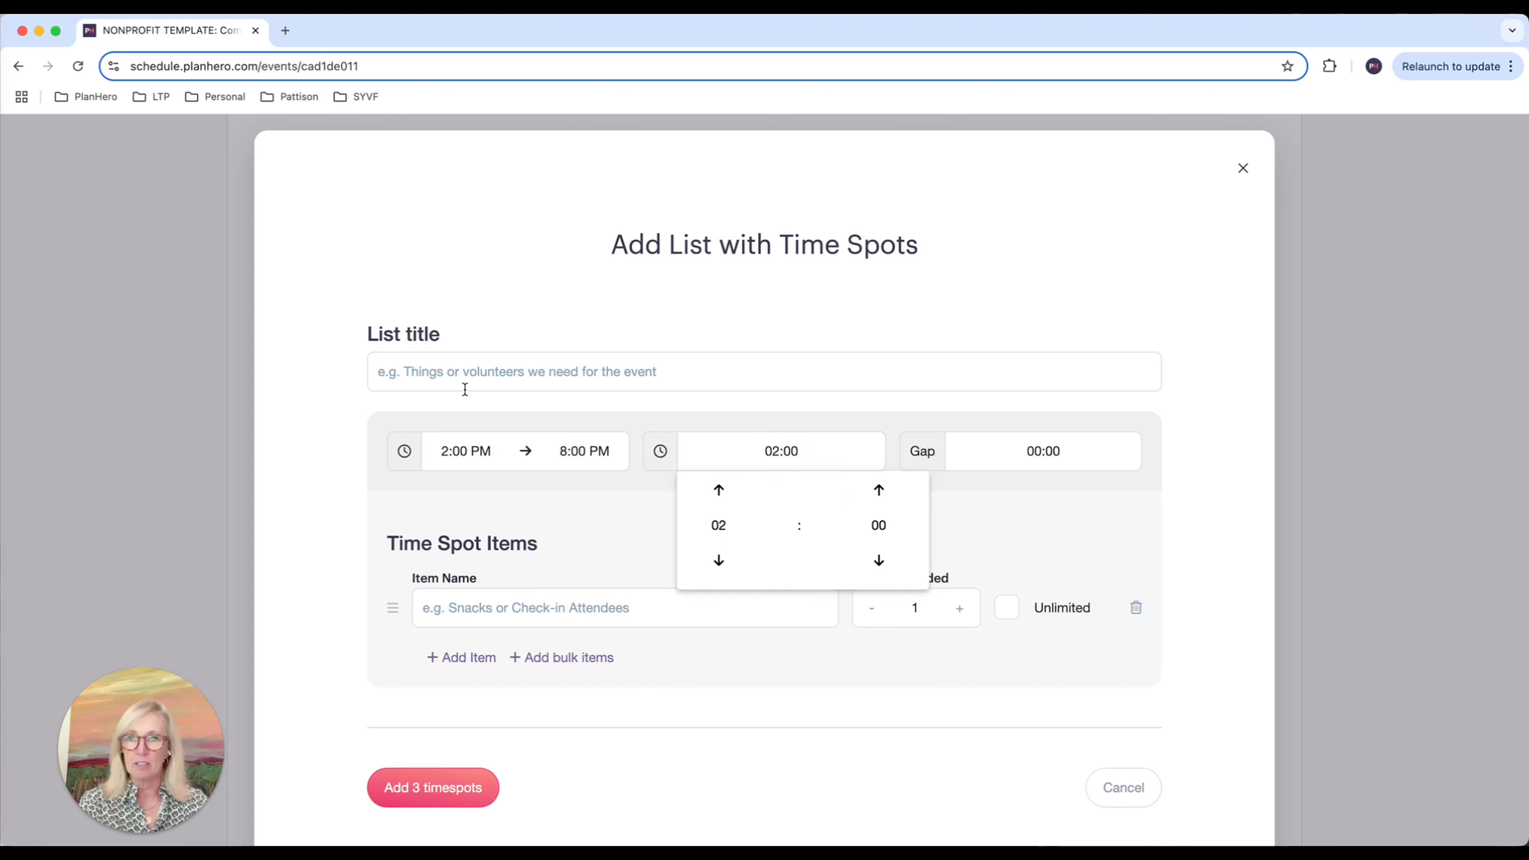
pyautogui.click(441, 377)
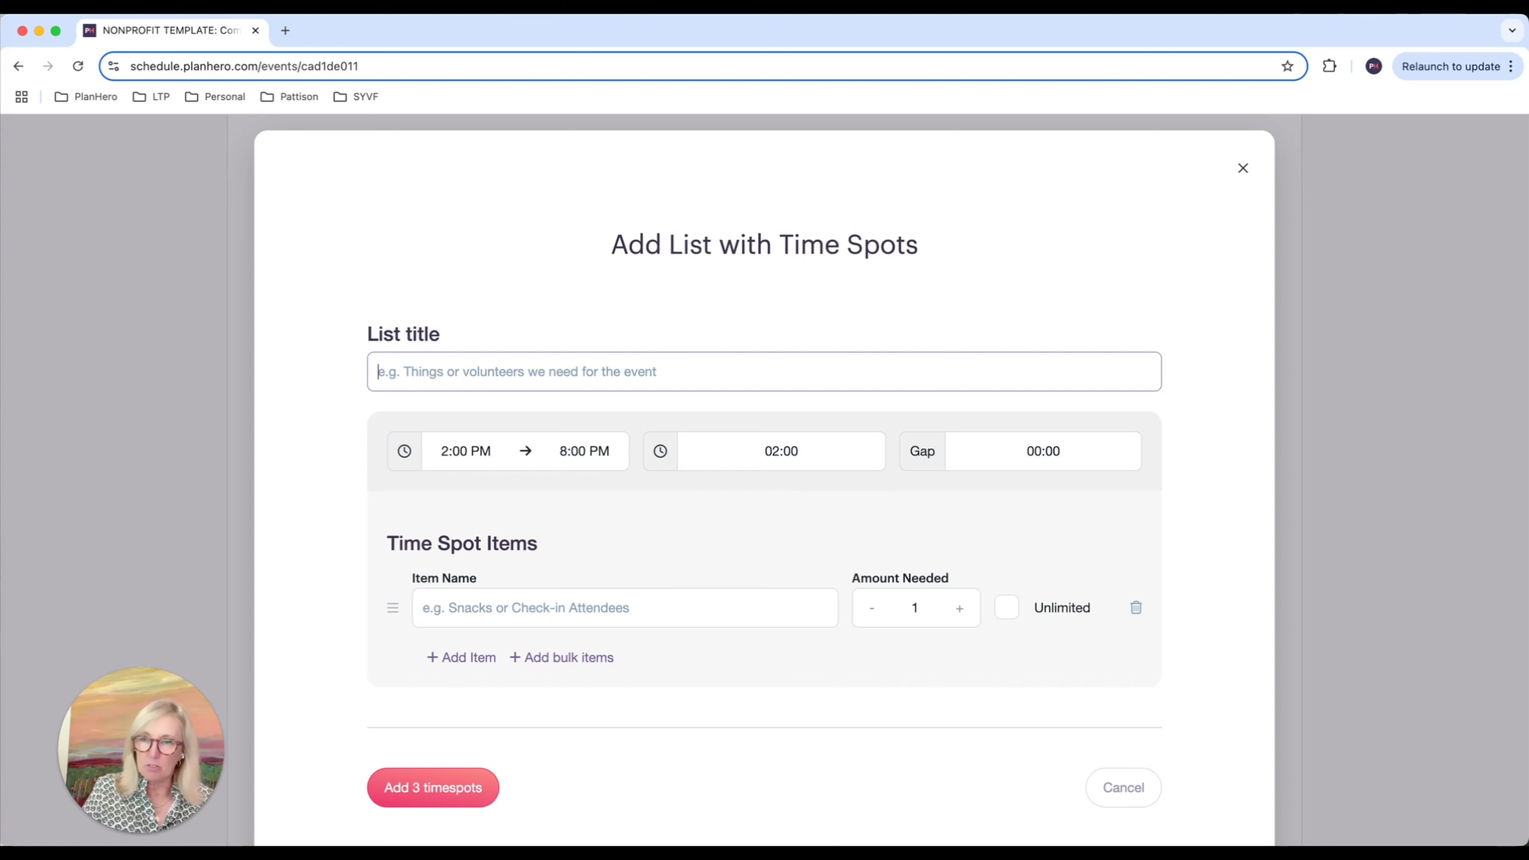
pyautogui.write('Volunteer Signup')
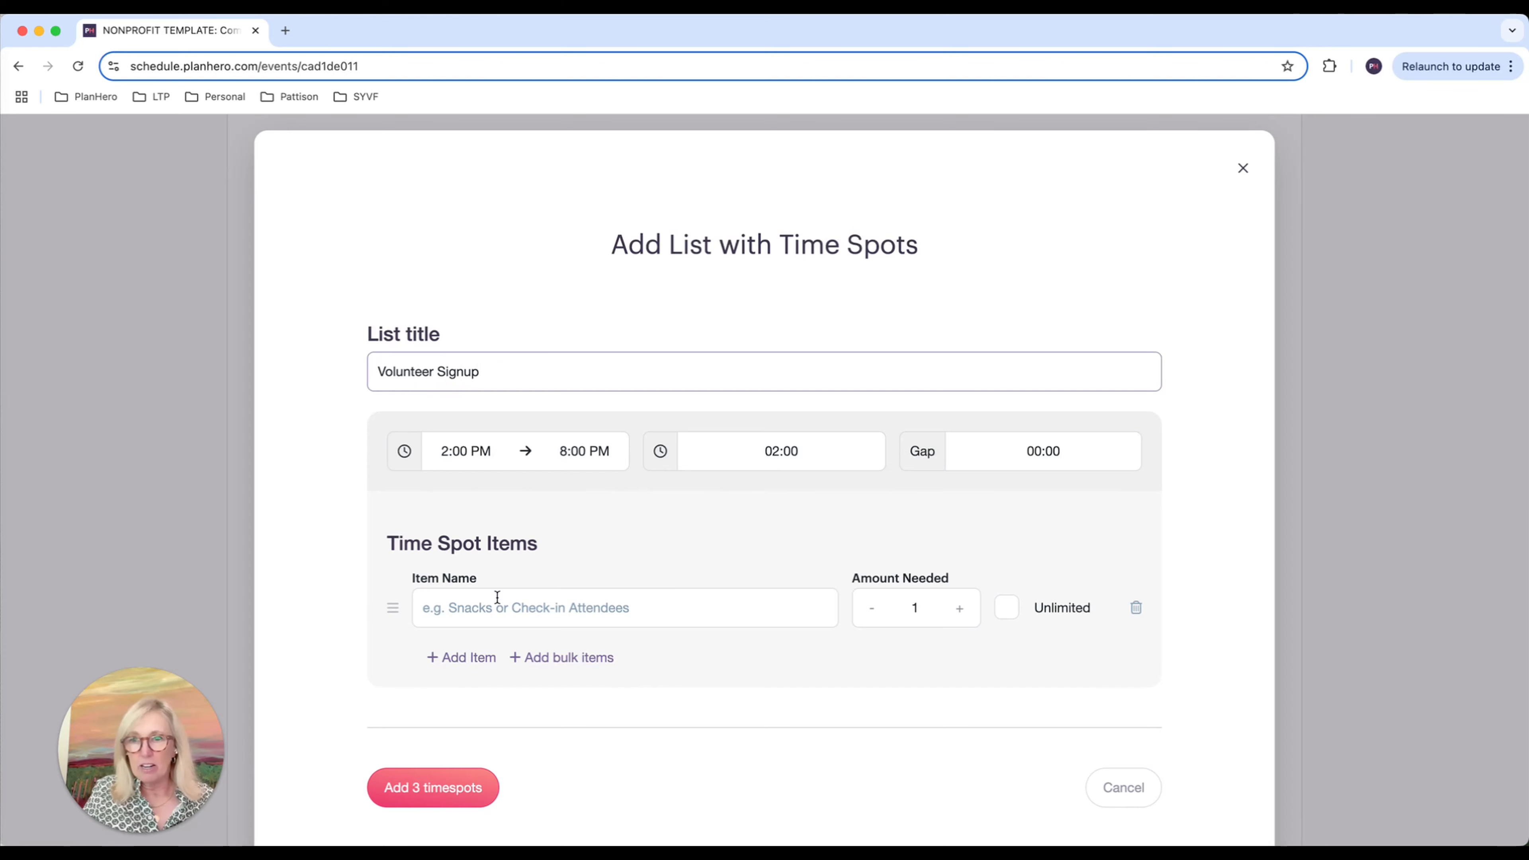
# - Add three more blank item rows to the time spot items, making four in all
pyautogui.scroll(-1, 498, 598)
pyautogui.click(473, 601)
pyautogui.scroll(-4, 479, 602)
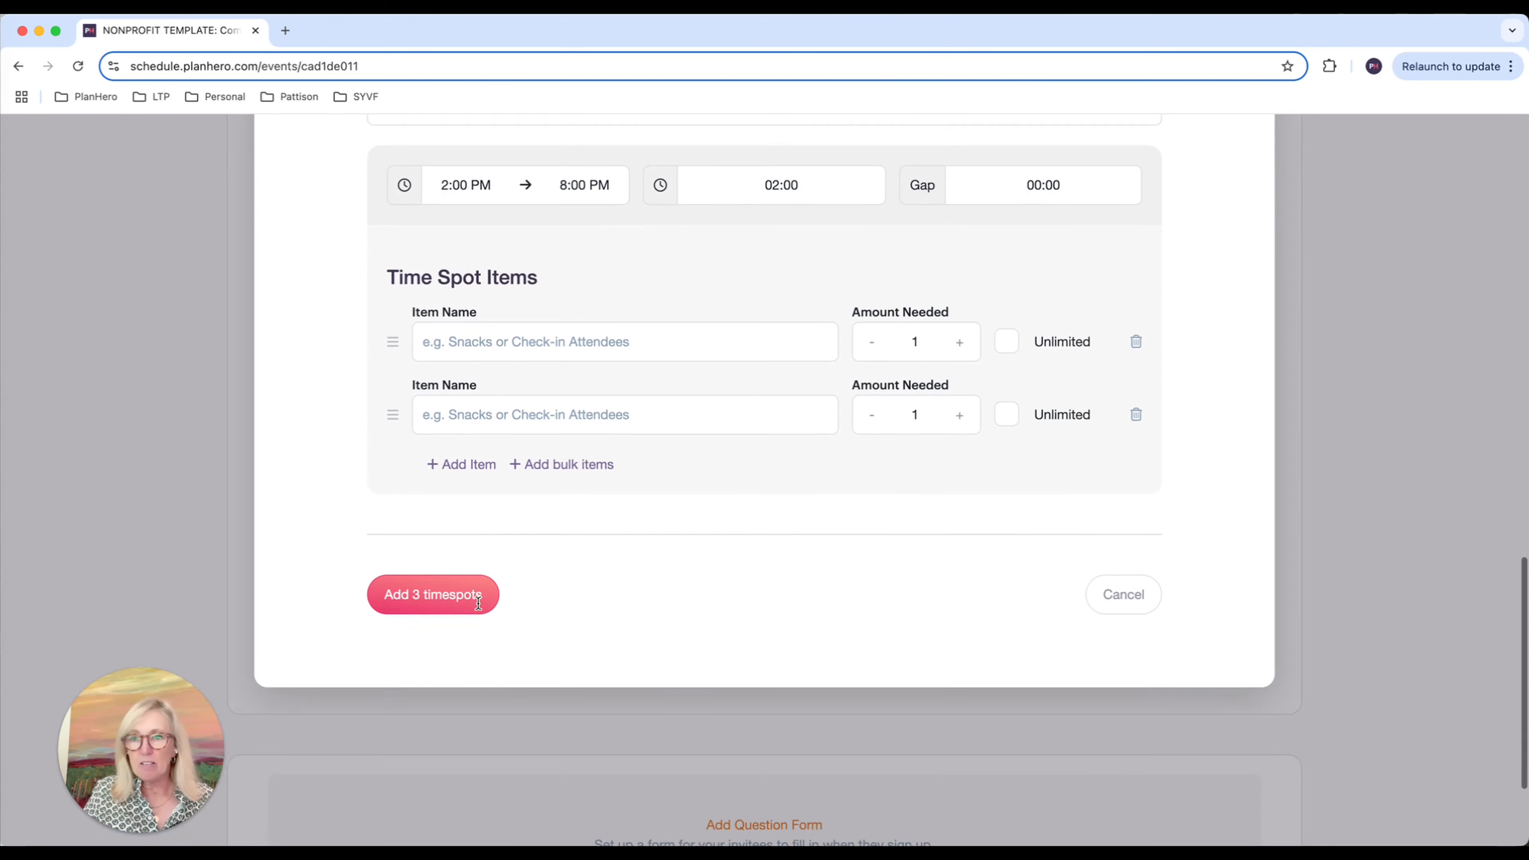
pyautogui.click(459, 445)
pyautogui.click(463, 524)
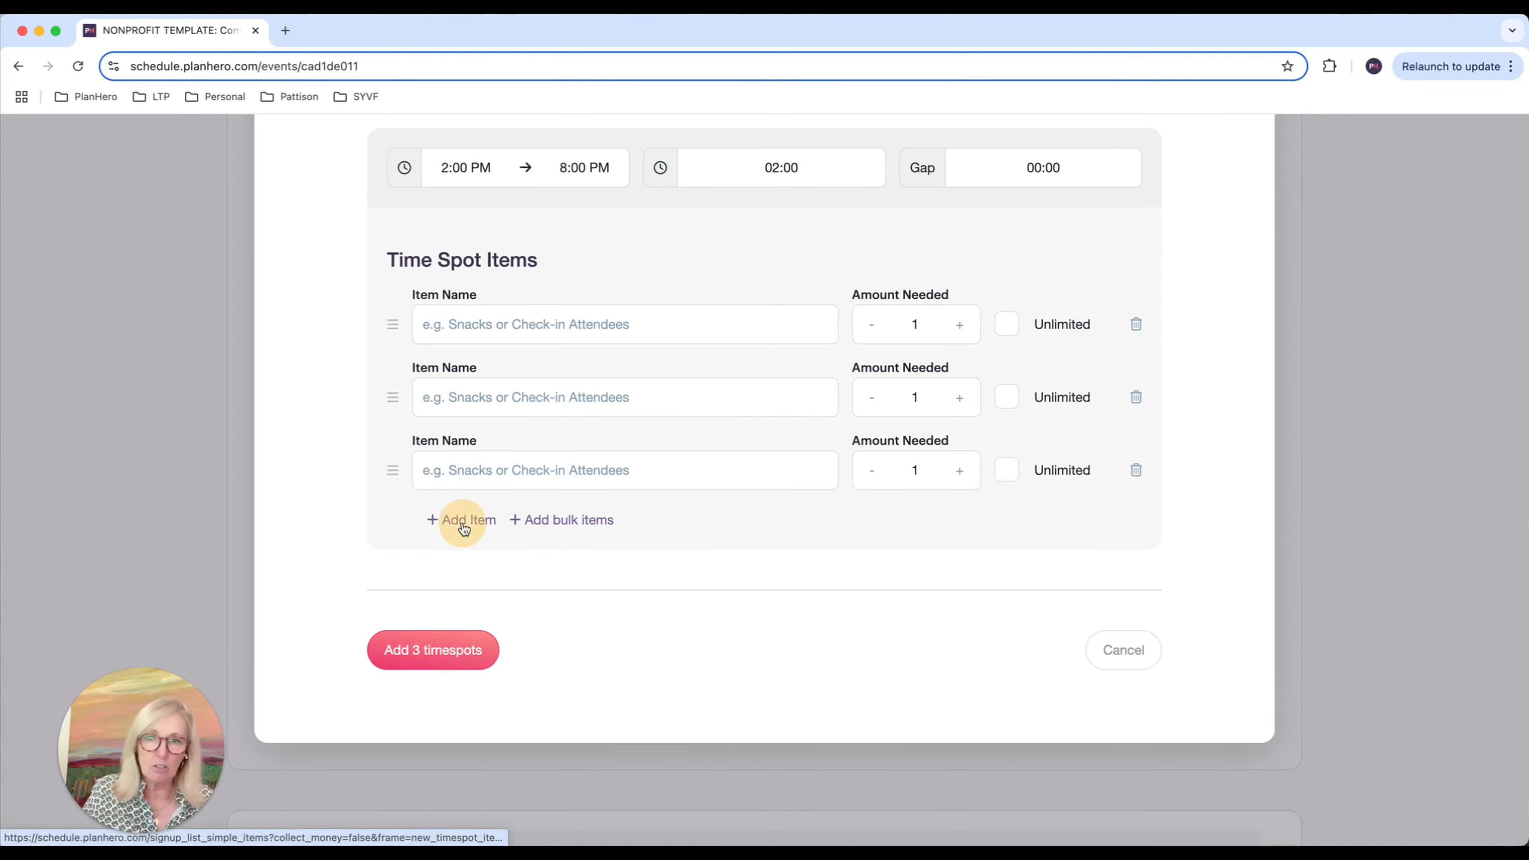
# - Name the first two time spot items "Greeters" and "Kitchen help (chopping/prepping meal)"
pyautogui.click(498, 319)
pyautogui.scroll(1, 496, 343)
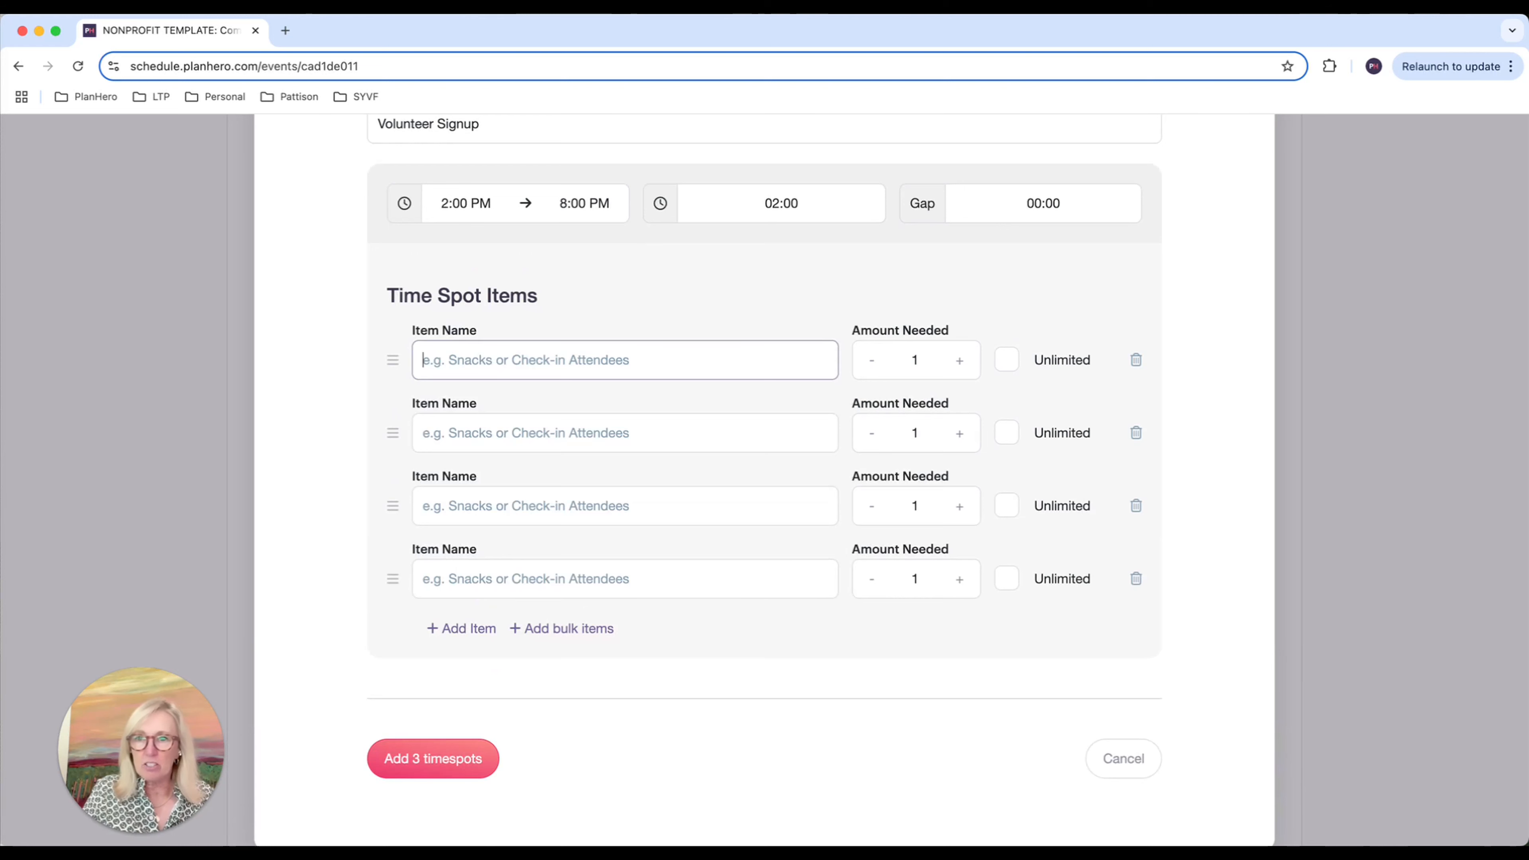
pyautogui.write('Greeters')
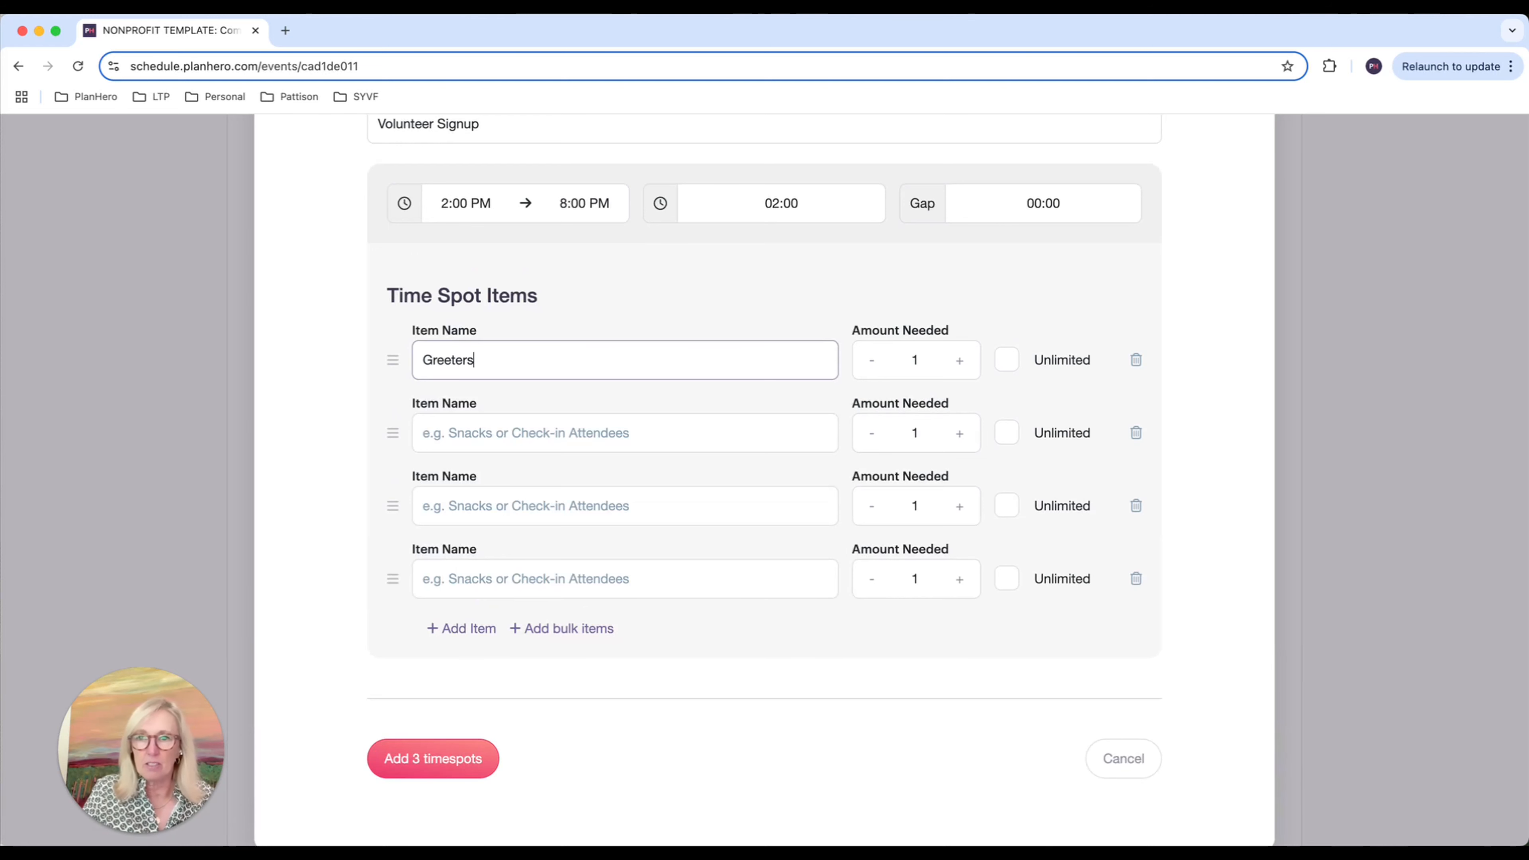
pyautogui.click(495, 432)
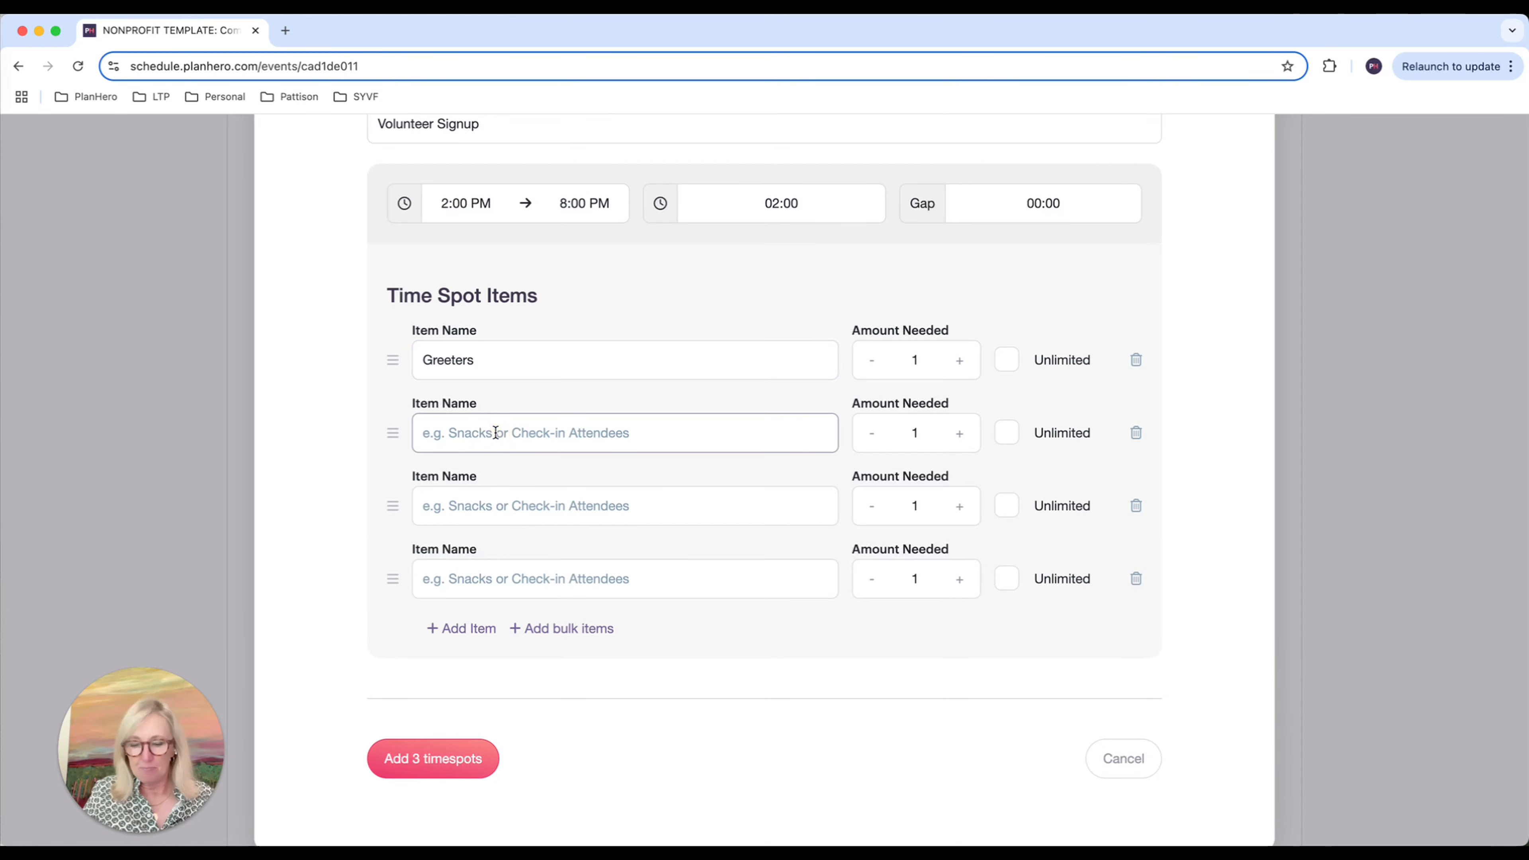
pyautogui.write('Kitchen help (chopping/prepping meal')
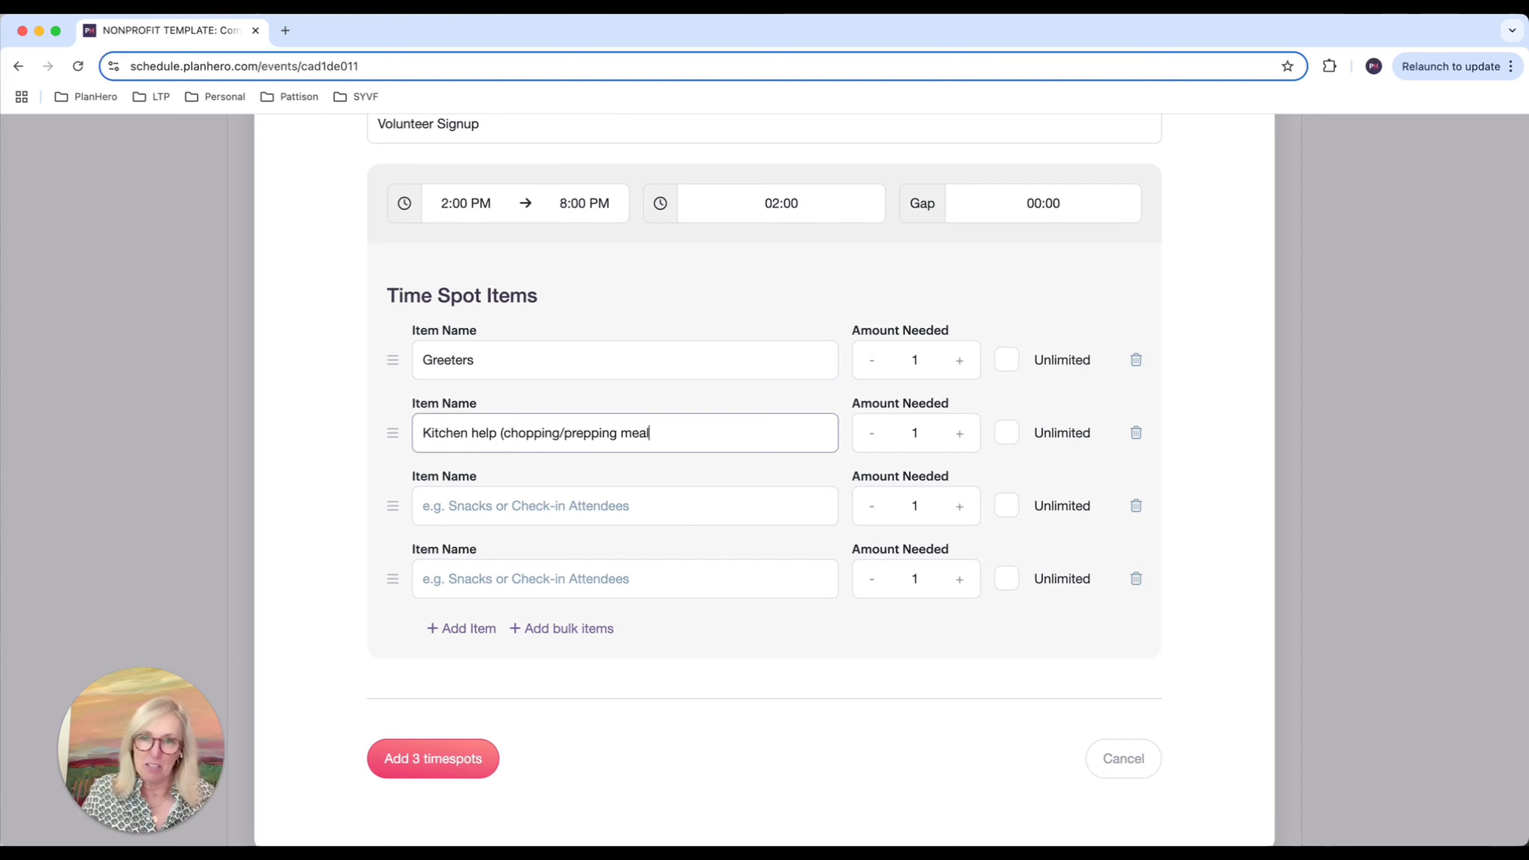
pyautogui.write(')')
# - Name the third and fourth time spot items "Servers" and "Clean-up"
pyautogui.click(468, 505)
pyautogui.write('Ser')
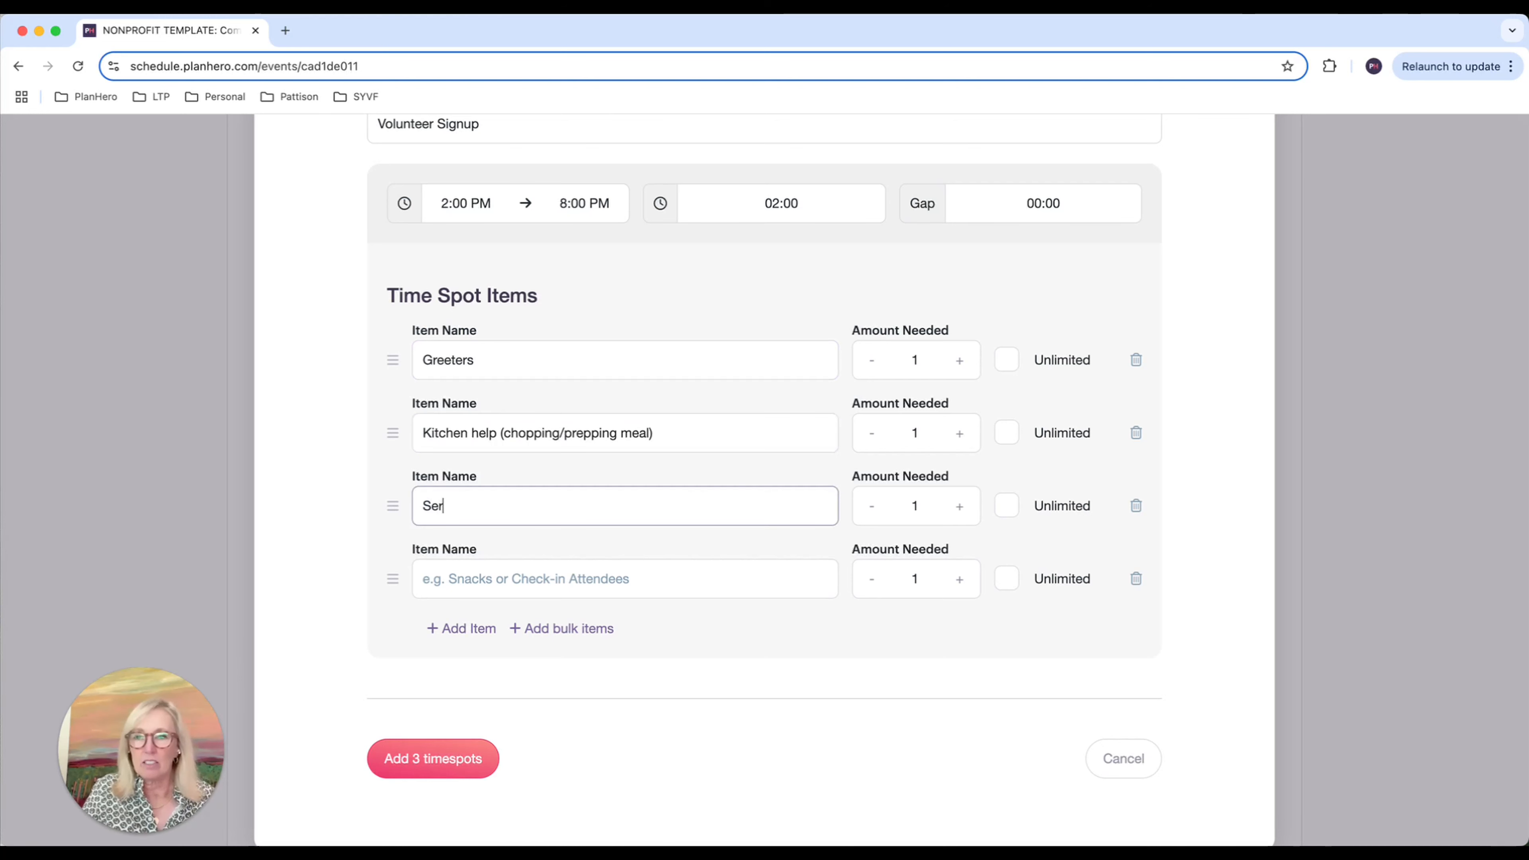
pyautogui.write('vers')
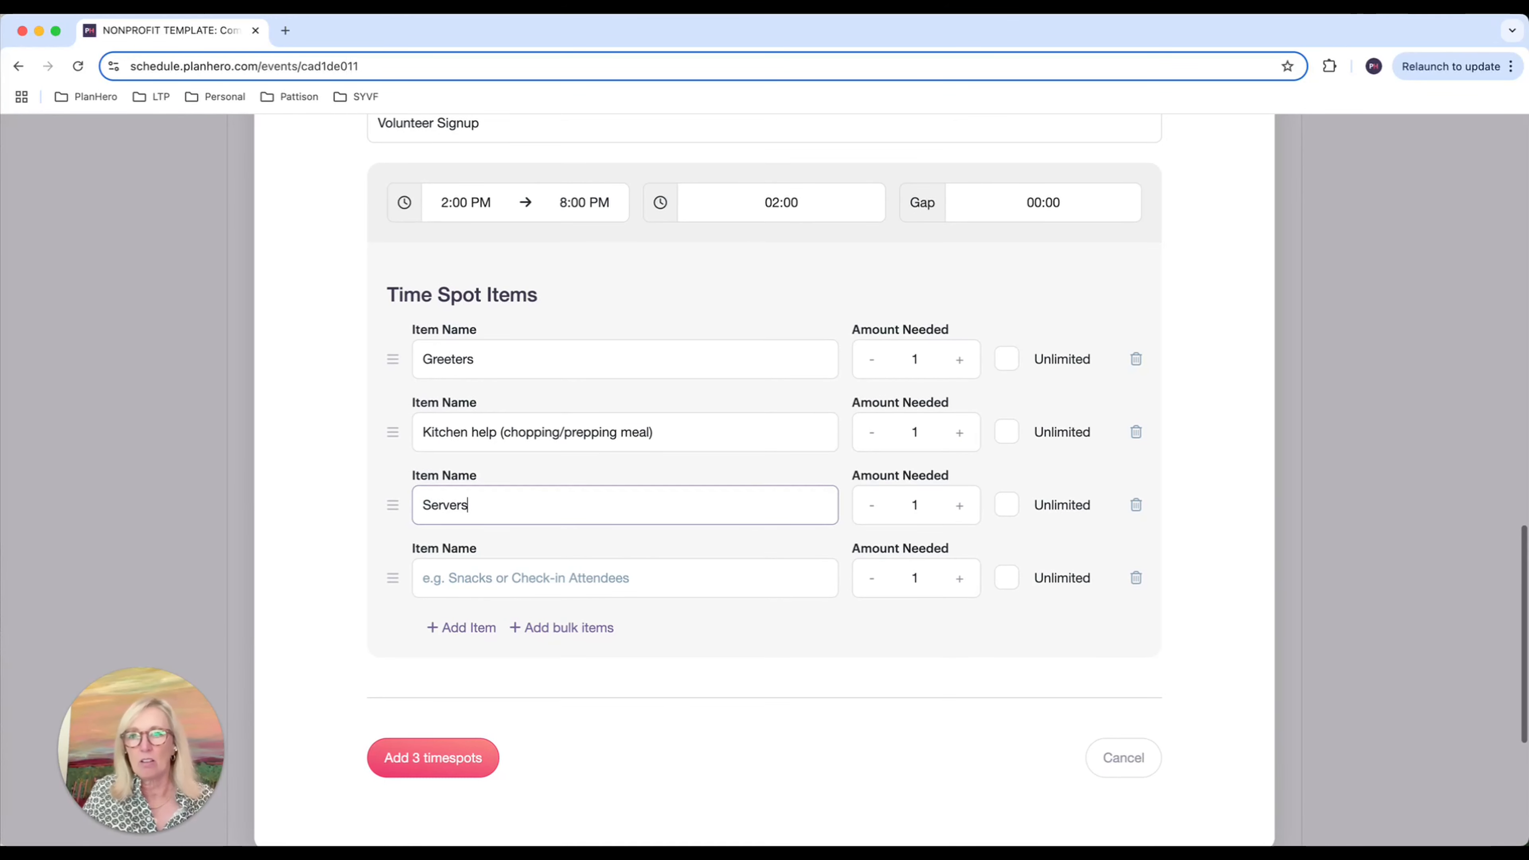
pyautogui.click(441, 586)
pyautogui.write('Clean-up')
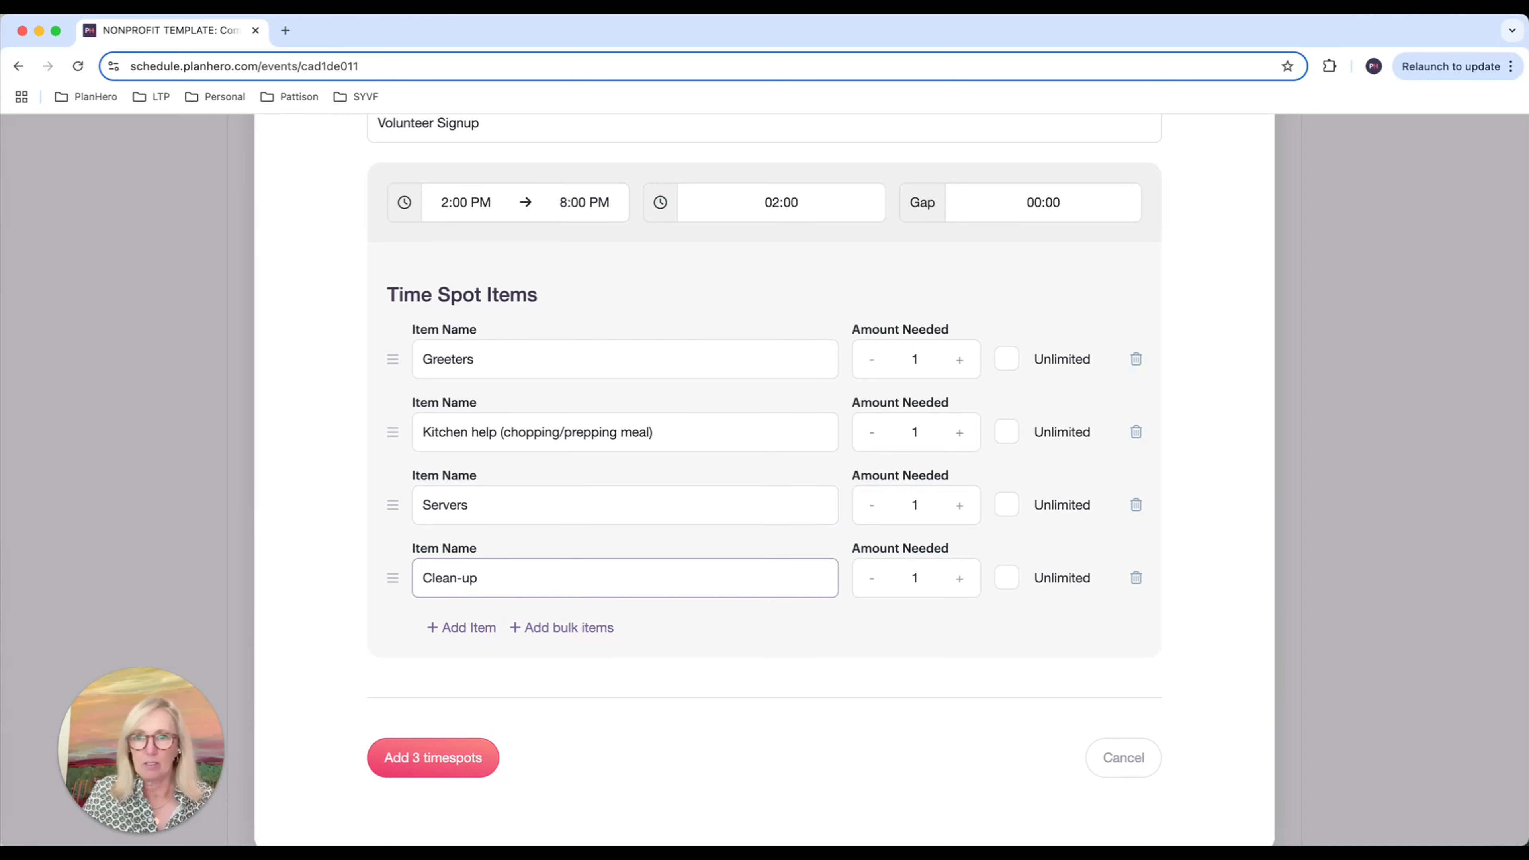
# - Set the amount needed to 4 for Greeters and 8 for Kitchen help
pyautogui.click(960, 362)
pyautogui.click(961, 365)
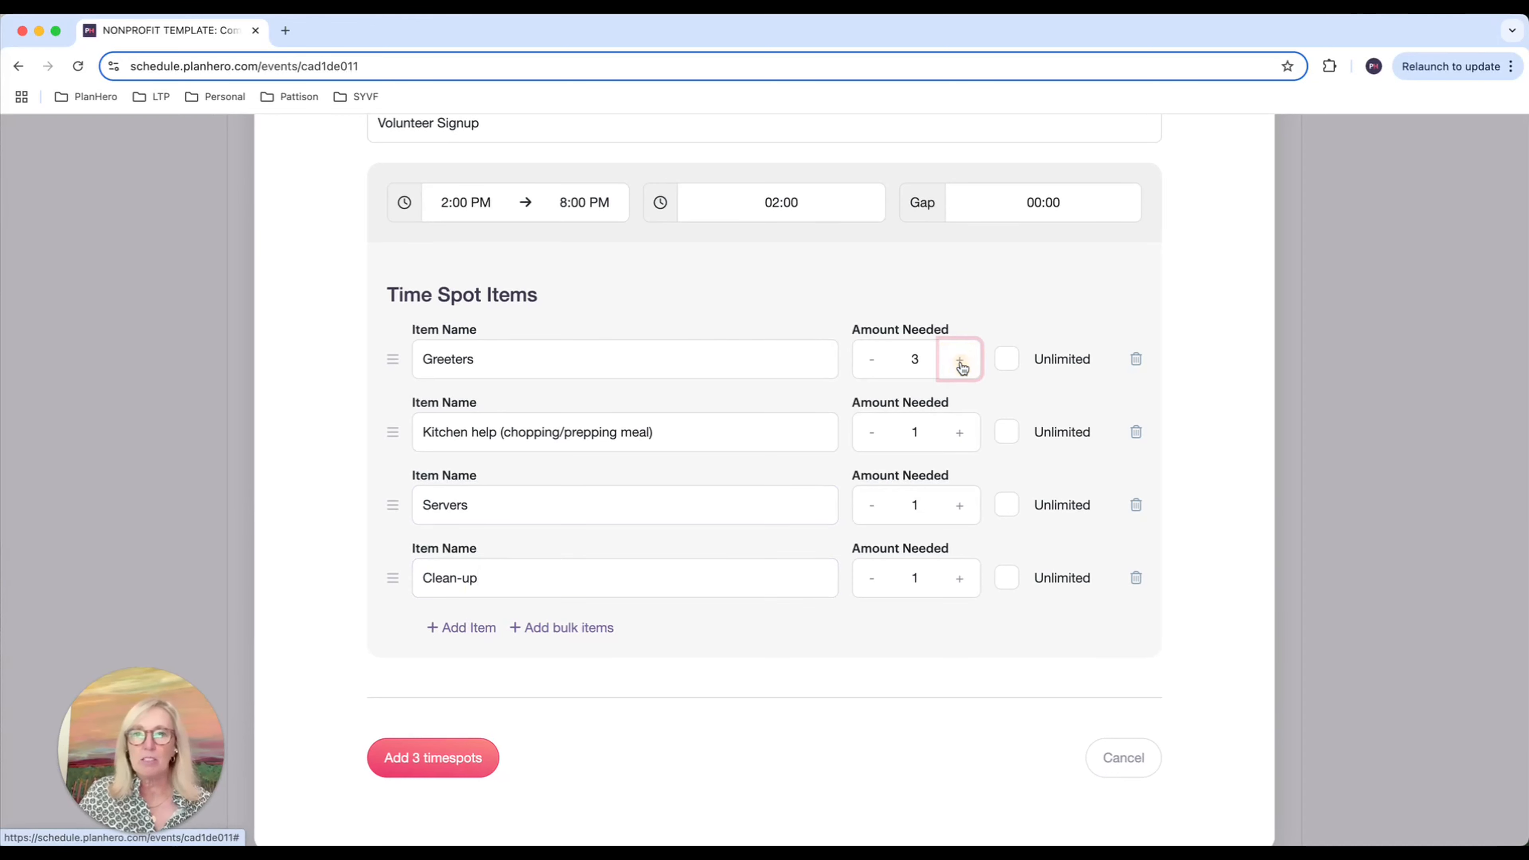
pyautogui.click(961, 366)
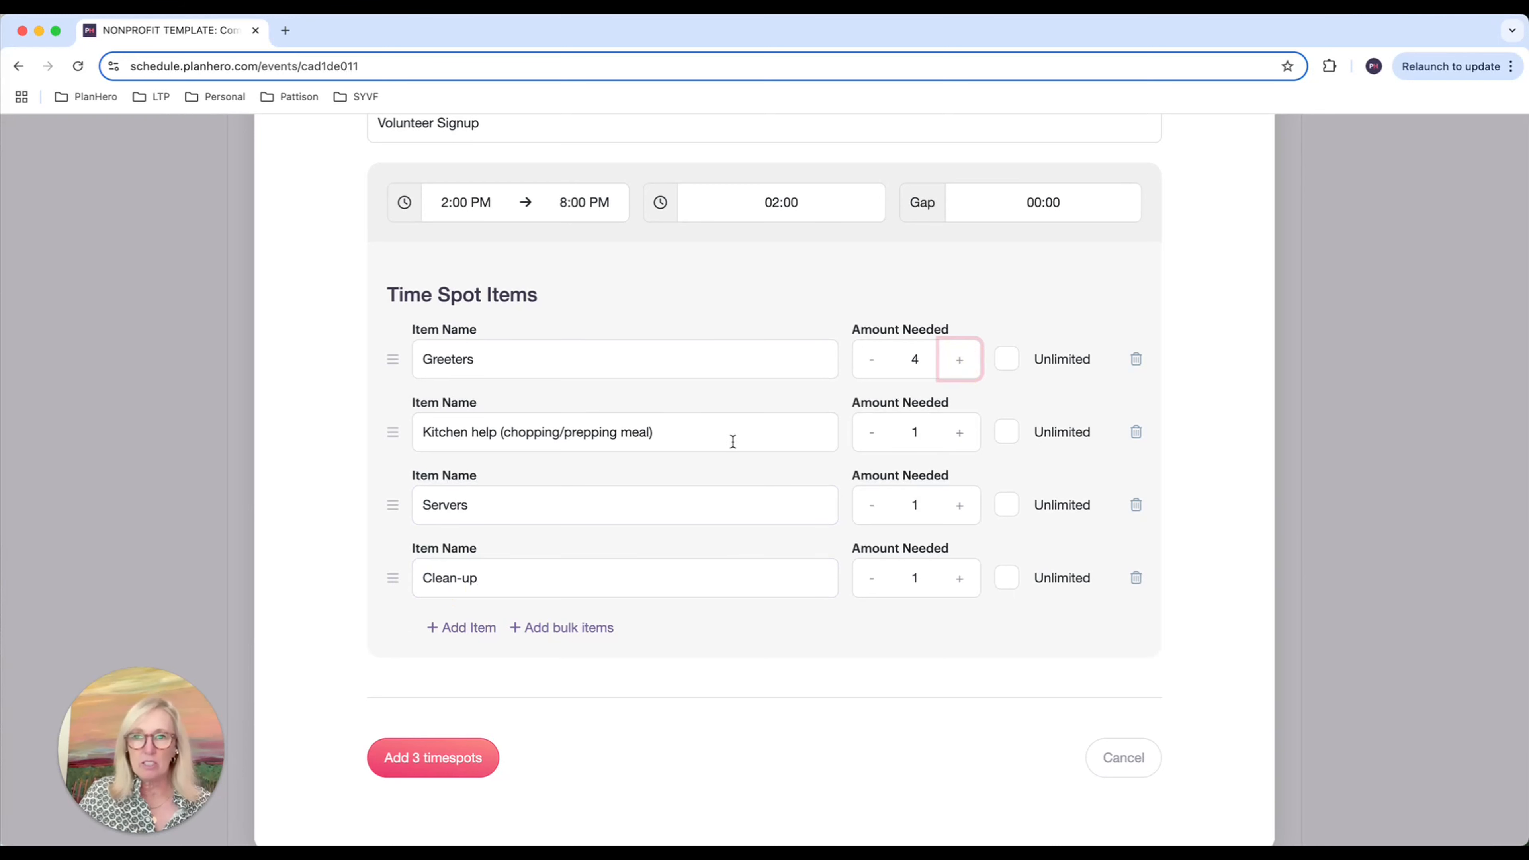
pyautogui.click(961, 440)
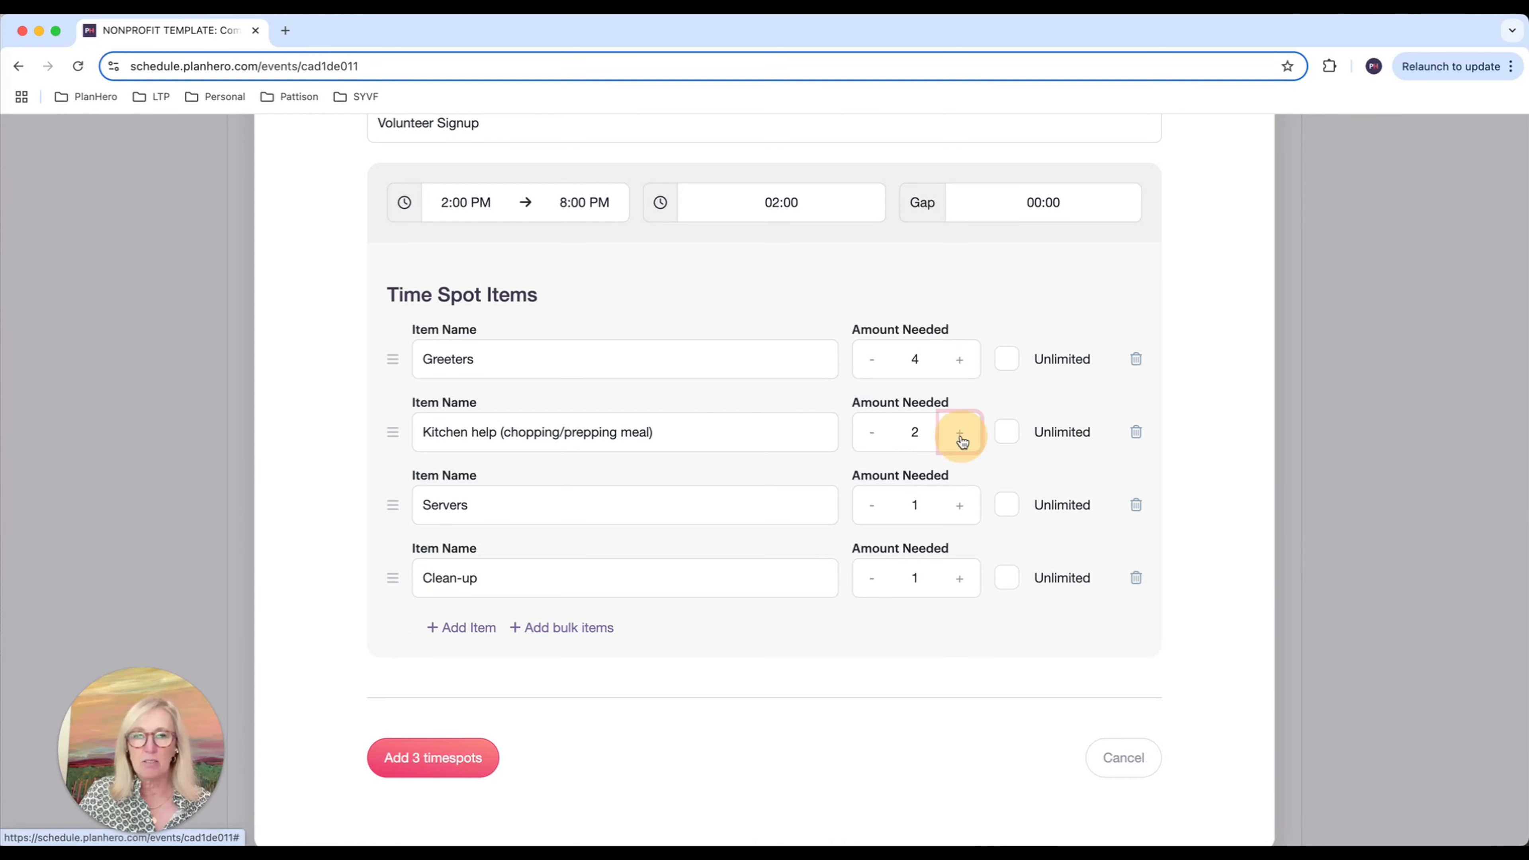
pyautogui.click(961, 440)
pyautogui.click(961, 440)
pyautogui.click(961, 440)
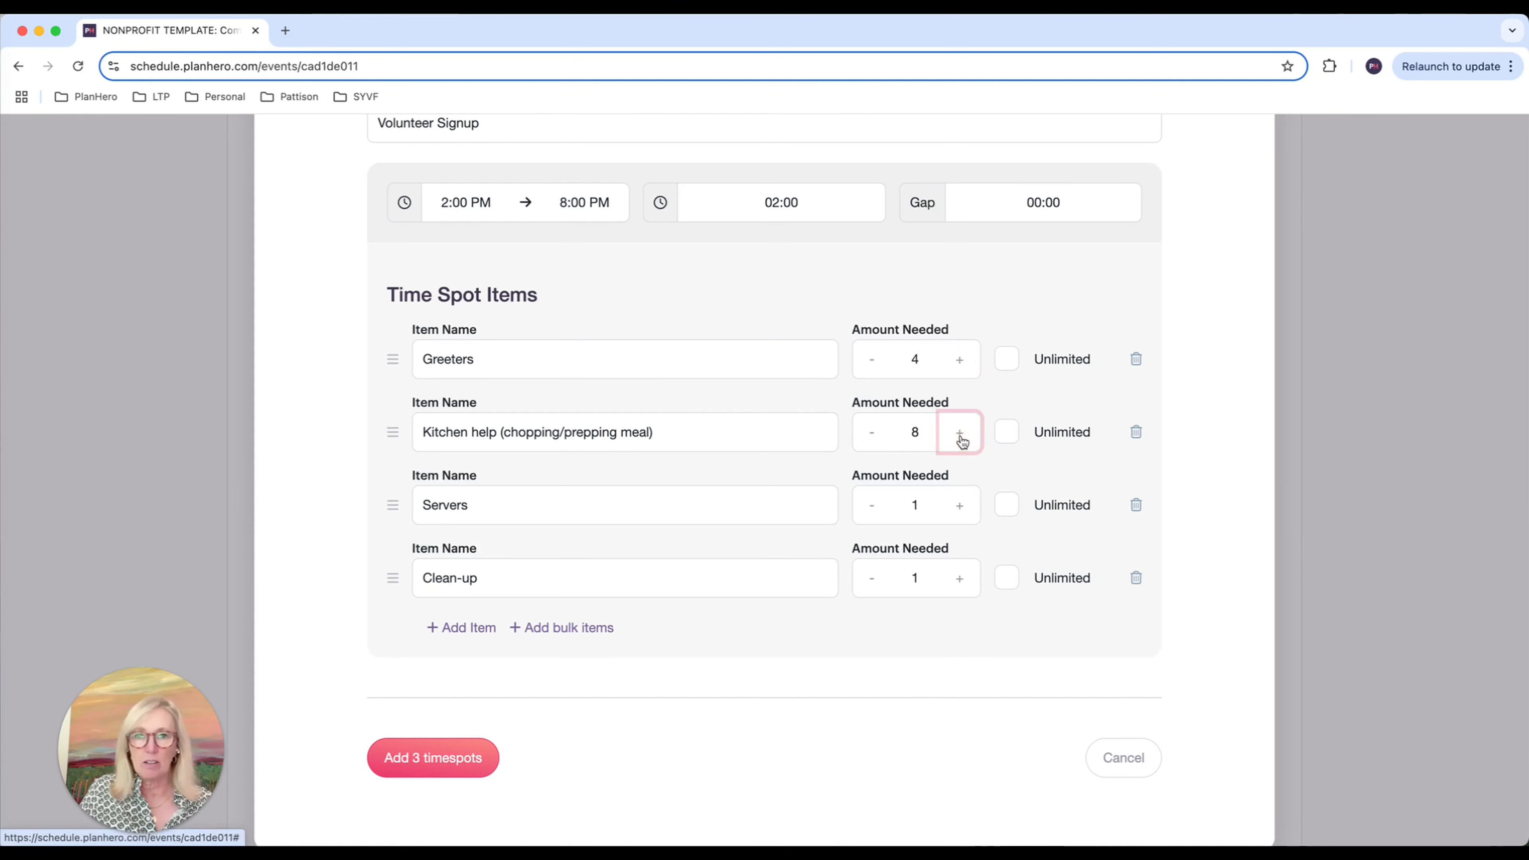
# - Set the amount needed for Servers to 4
pyautogui.click(962, 508)
pyautogui.click(962, 508)
pyautogui.click(962, 508)
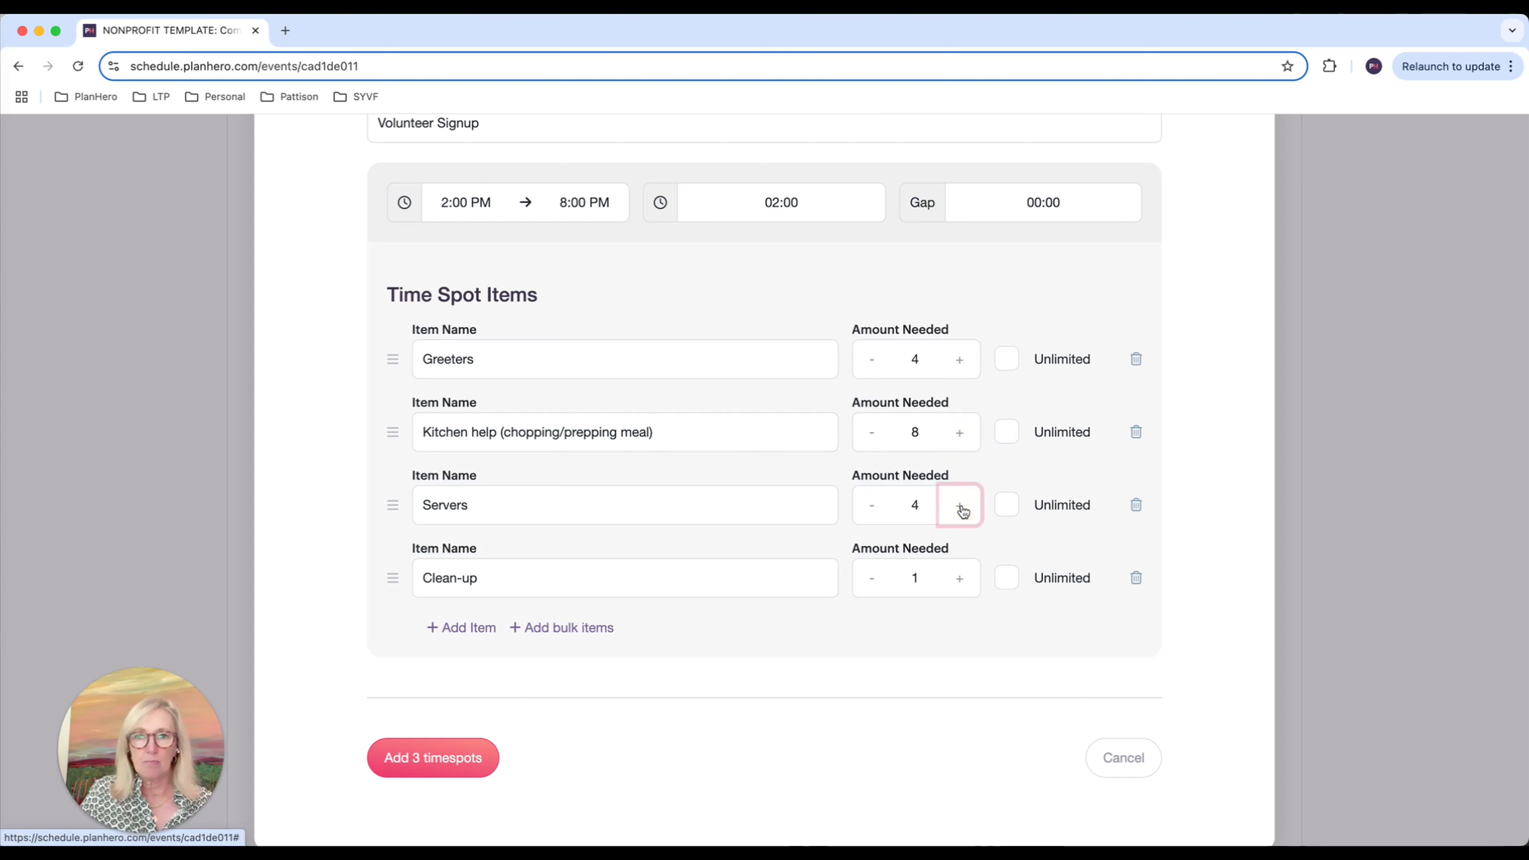
pyautogui.click(961, 508)
pyautogui.click(866, 507)
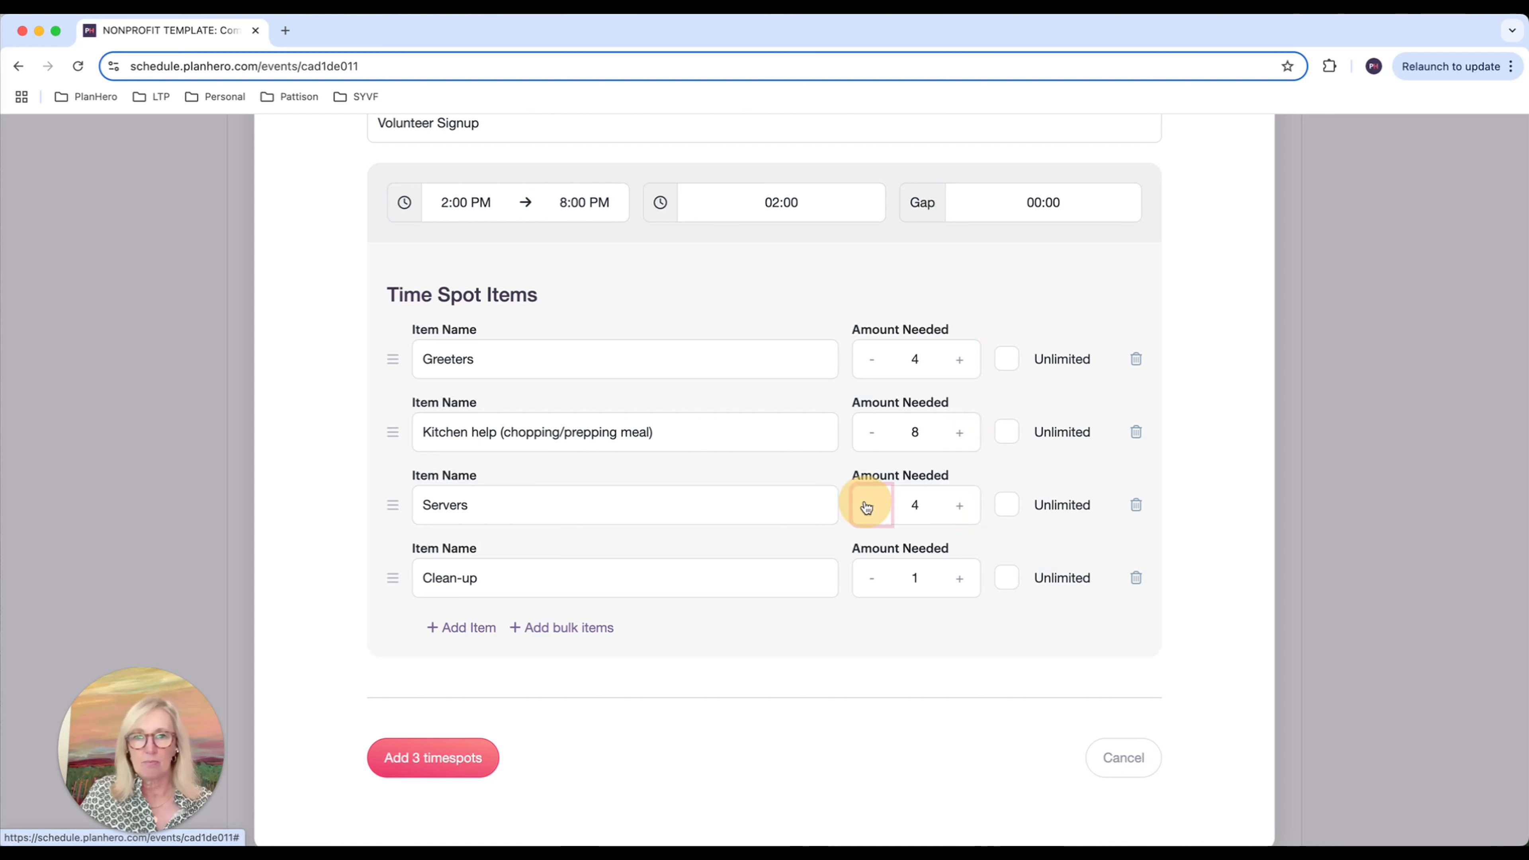
# - Set the amount needed for Clean-up to 6
pyautogui.click(961, 581)
pyautogui.click(960, 582)
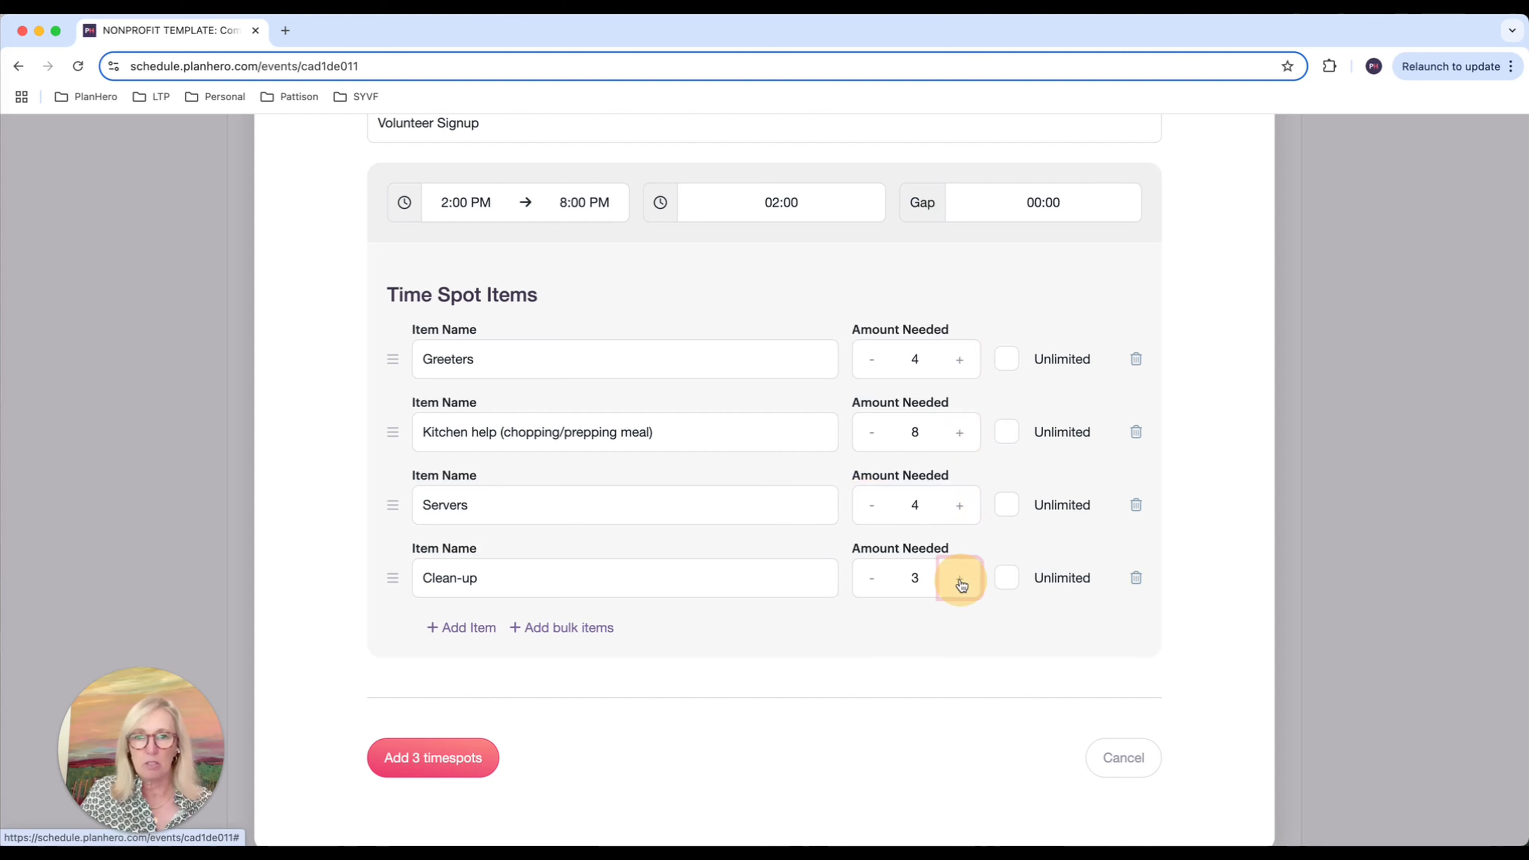
pyautogui.click(960, 582)
pyautogui.click(960, 581)
pyautogui.click(957, 581)
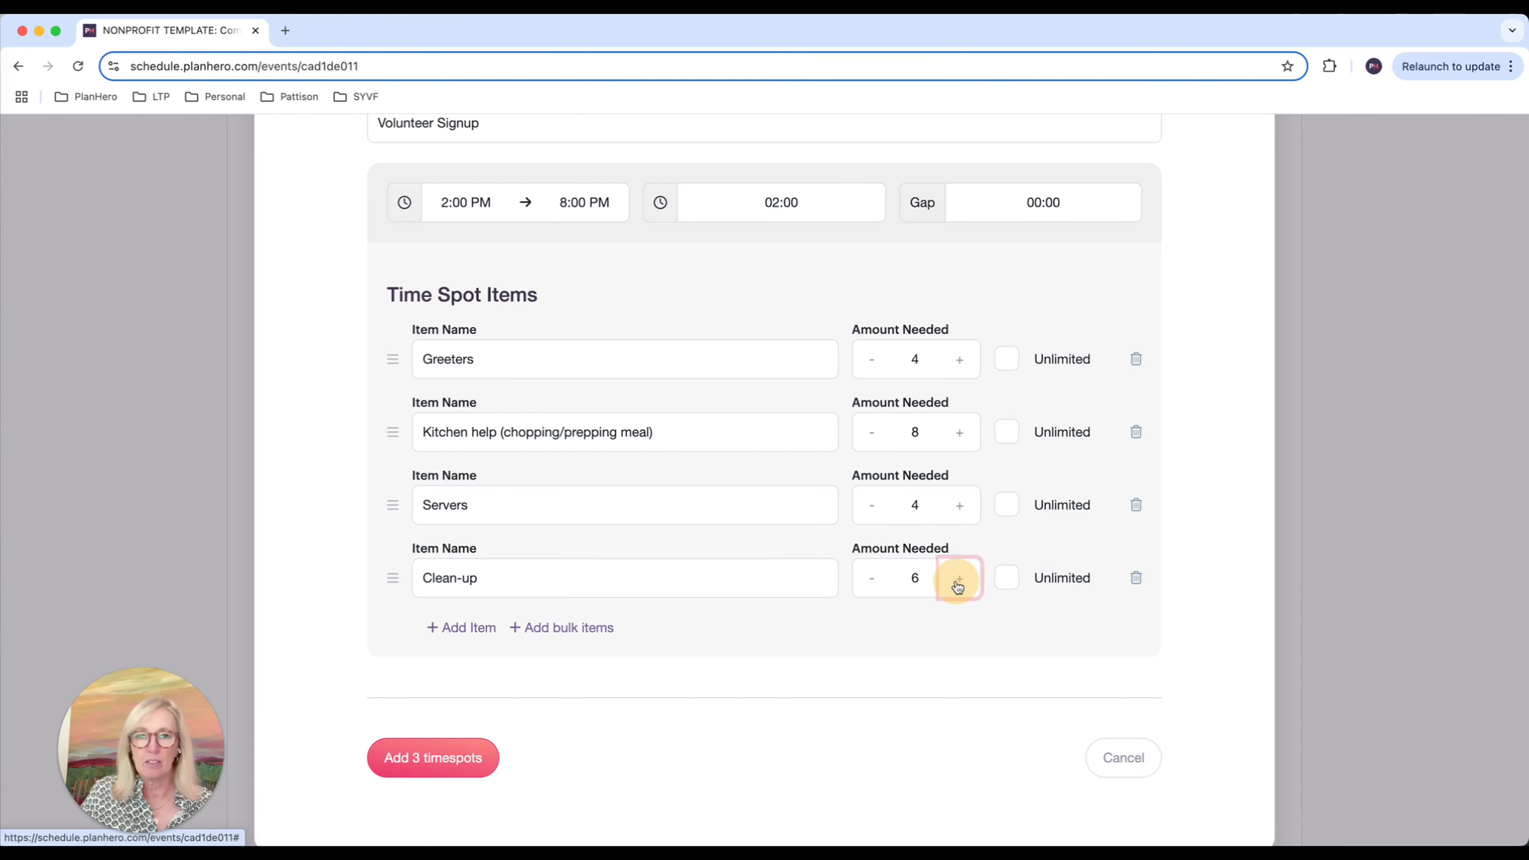
pyautogui.scroll(2, 548, 326)
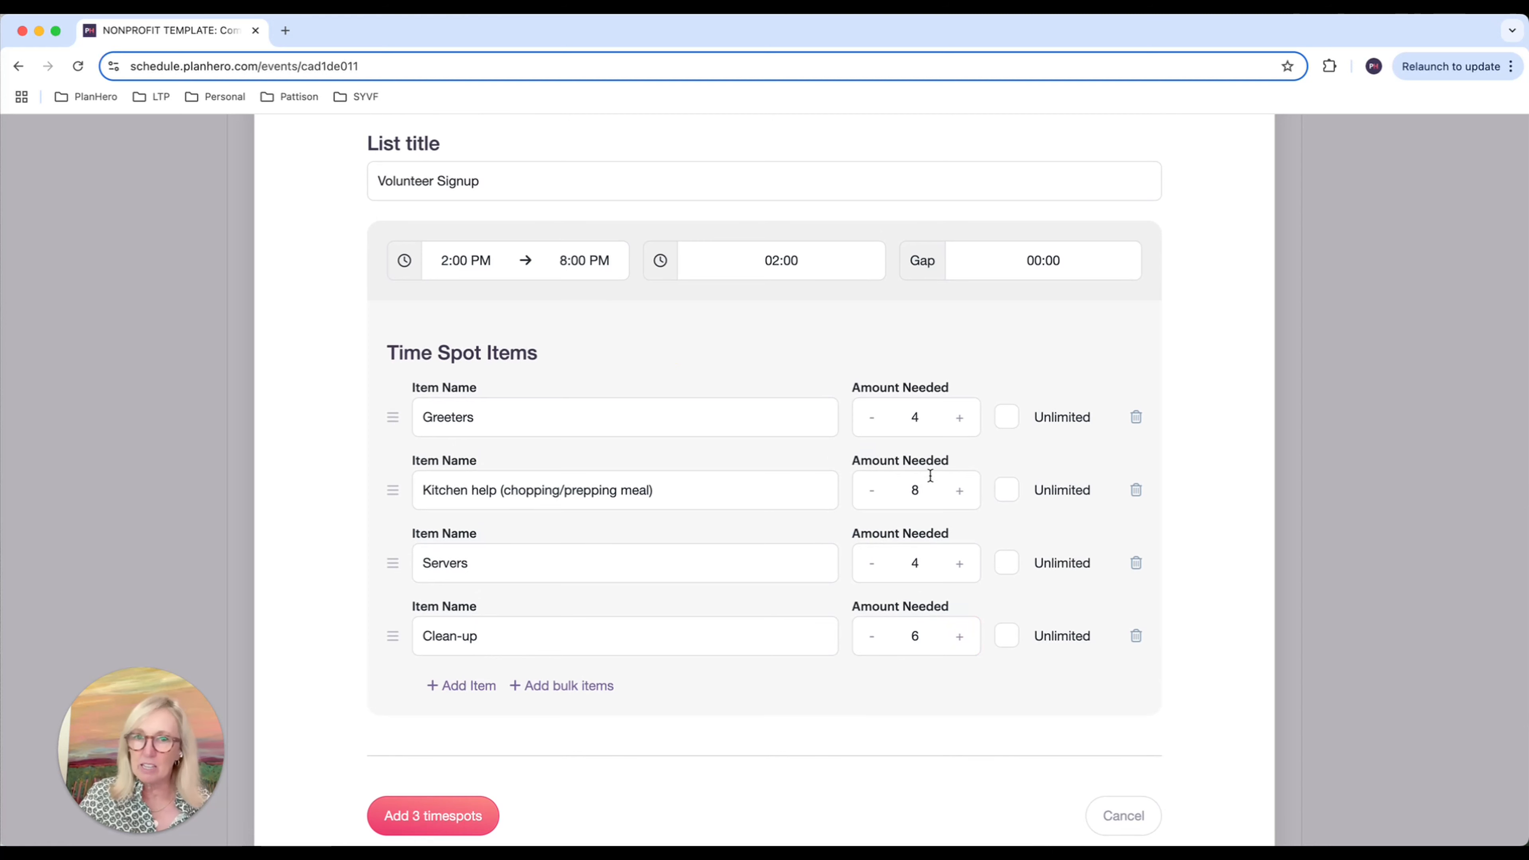
pyautogui.scroll(-6, 752, 463)
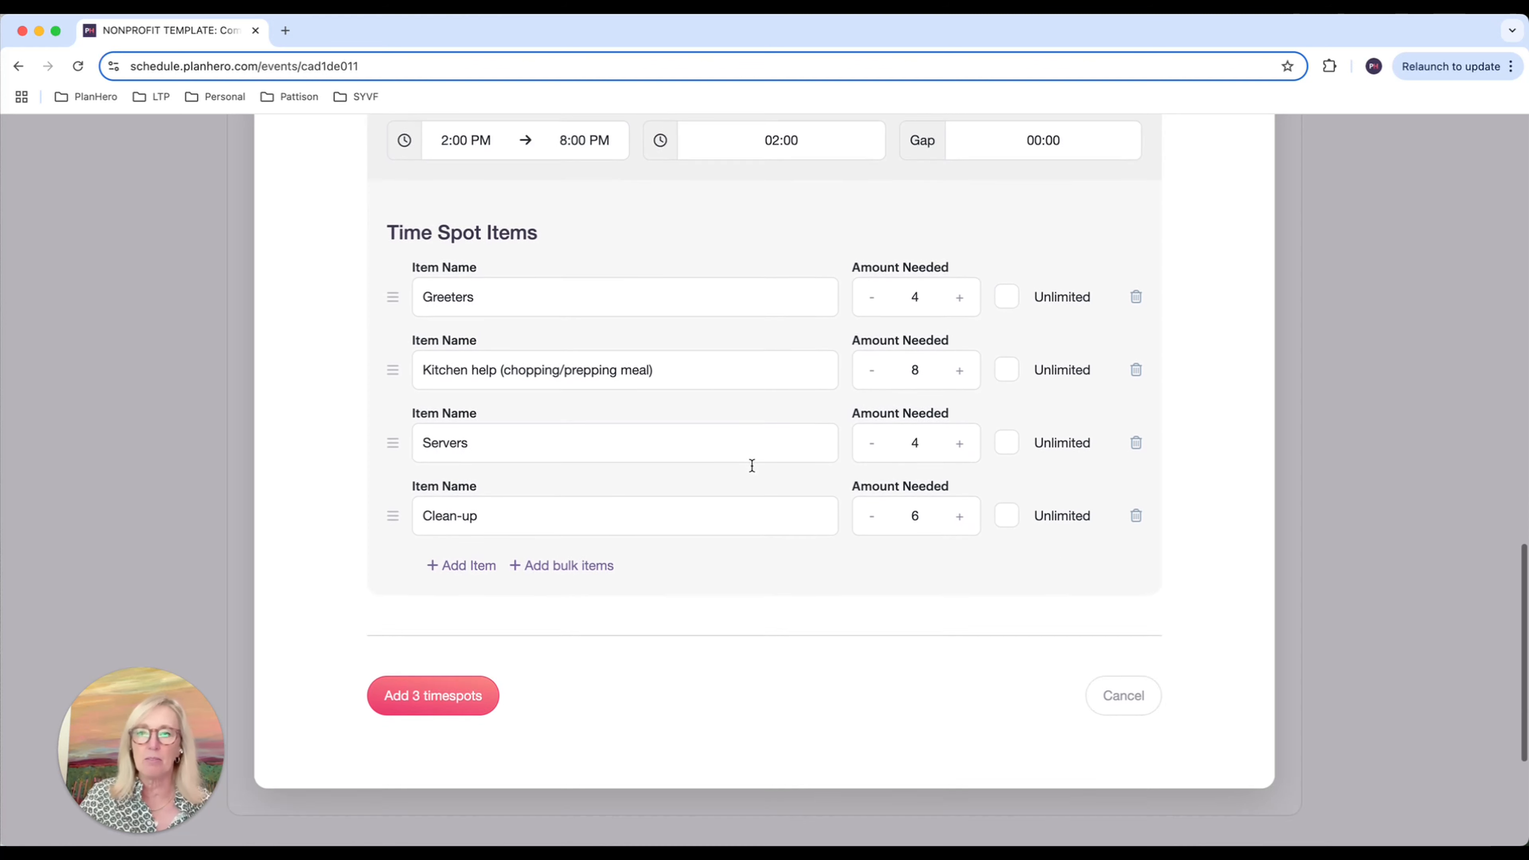
# - Add the three consecutive two-hour time spots with their items to the Volunteer Signup list and look them over
pyautogui.click(424, 638)
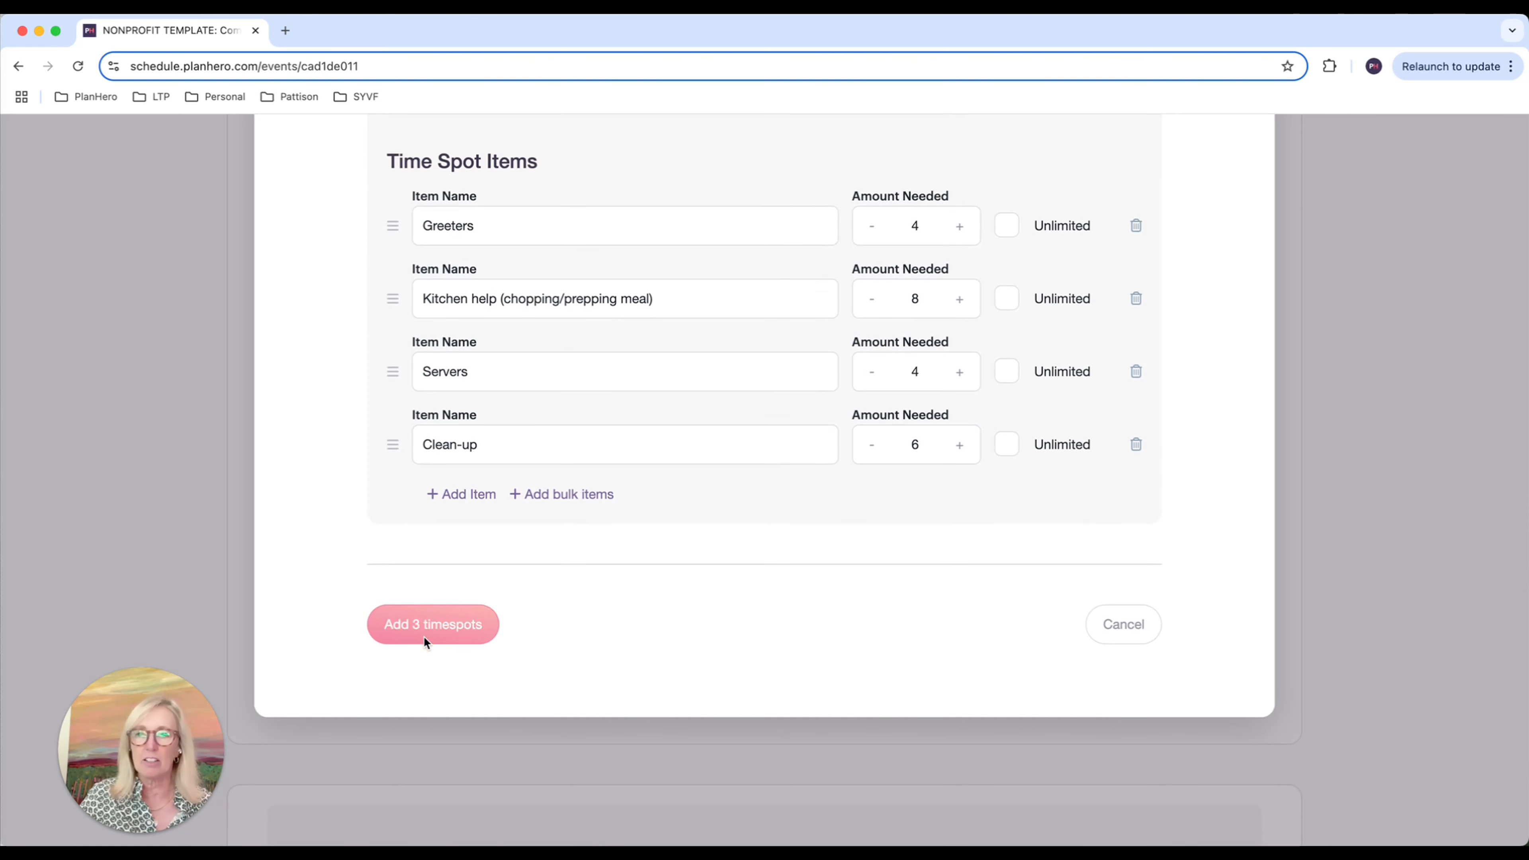
pyautogui.scroll(8, 530, 586)
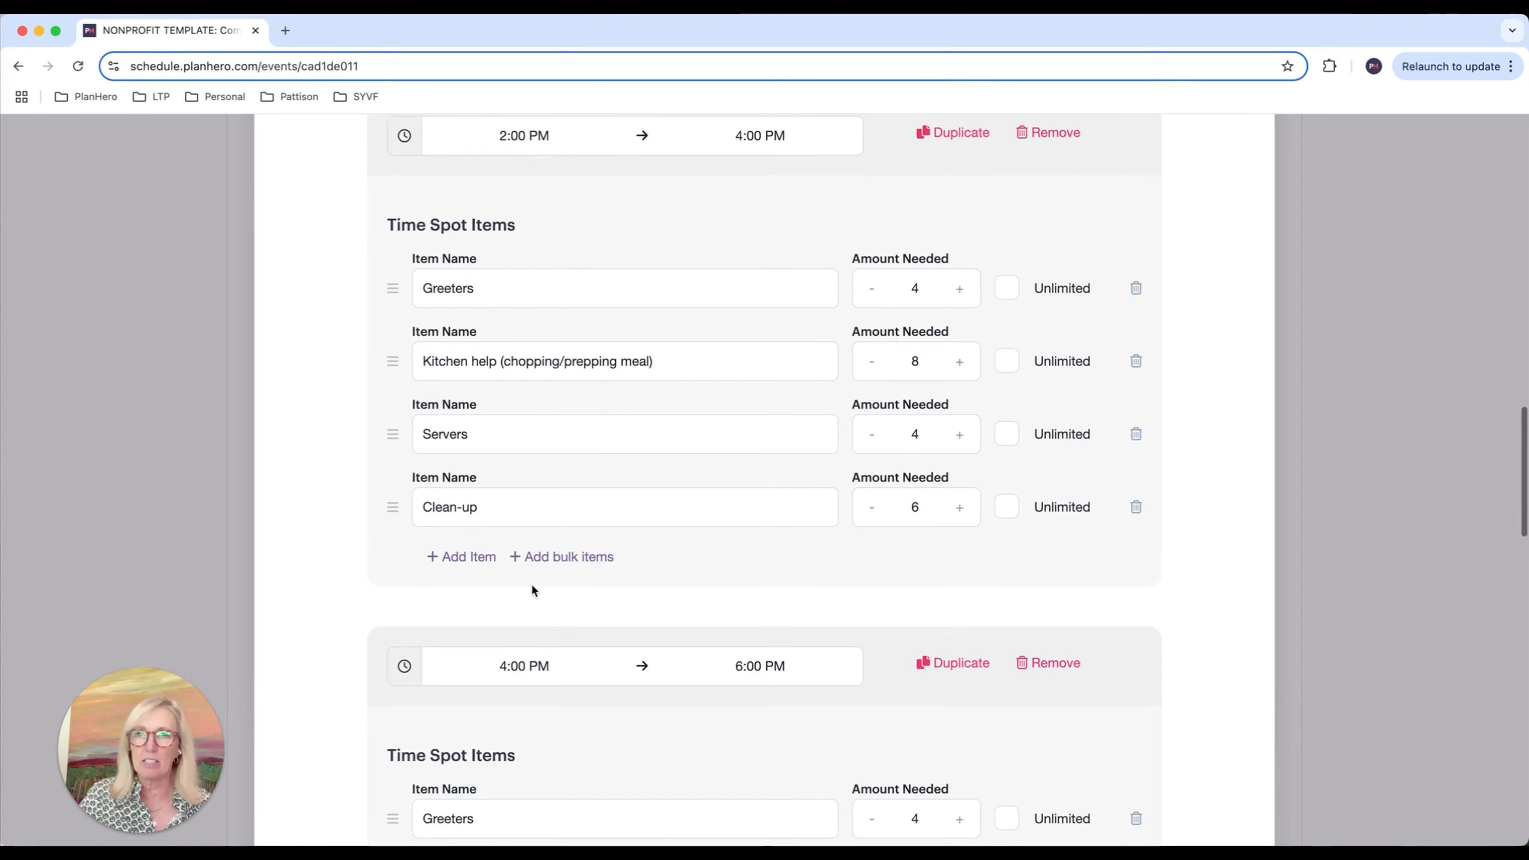
pyautogui.scroll(-5, 532, 583)
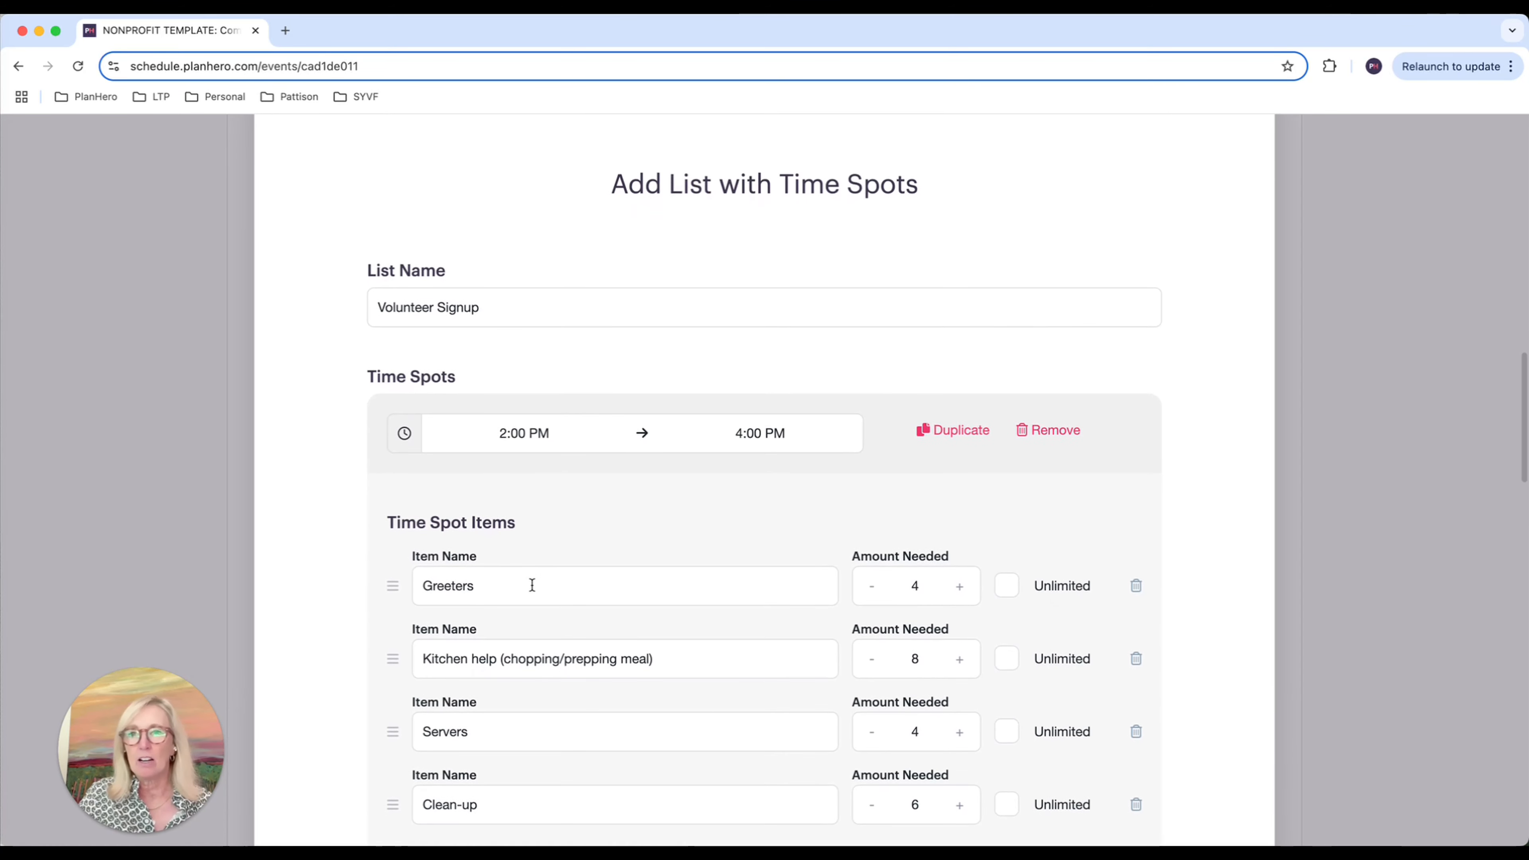
pyautogui.scroll(-5, 532, 584)
pyautogui.scroll(2, 532, 584)
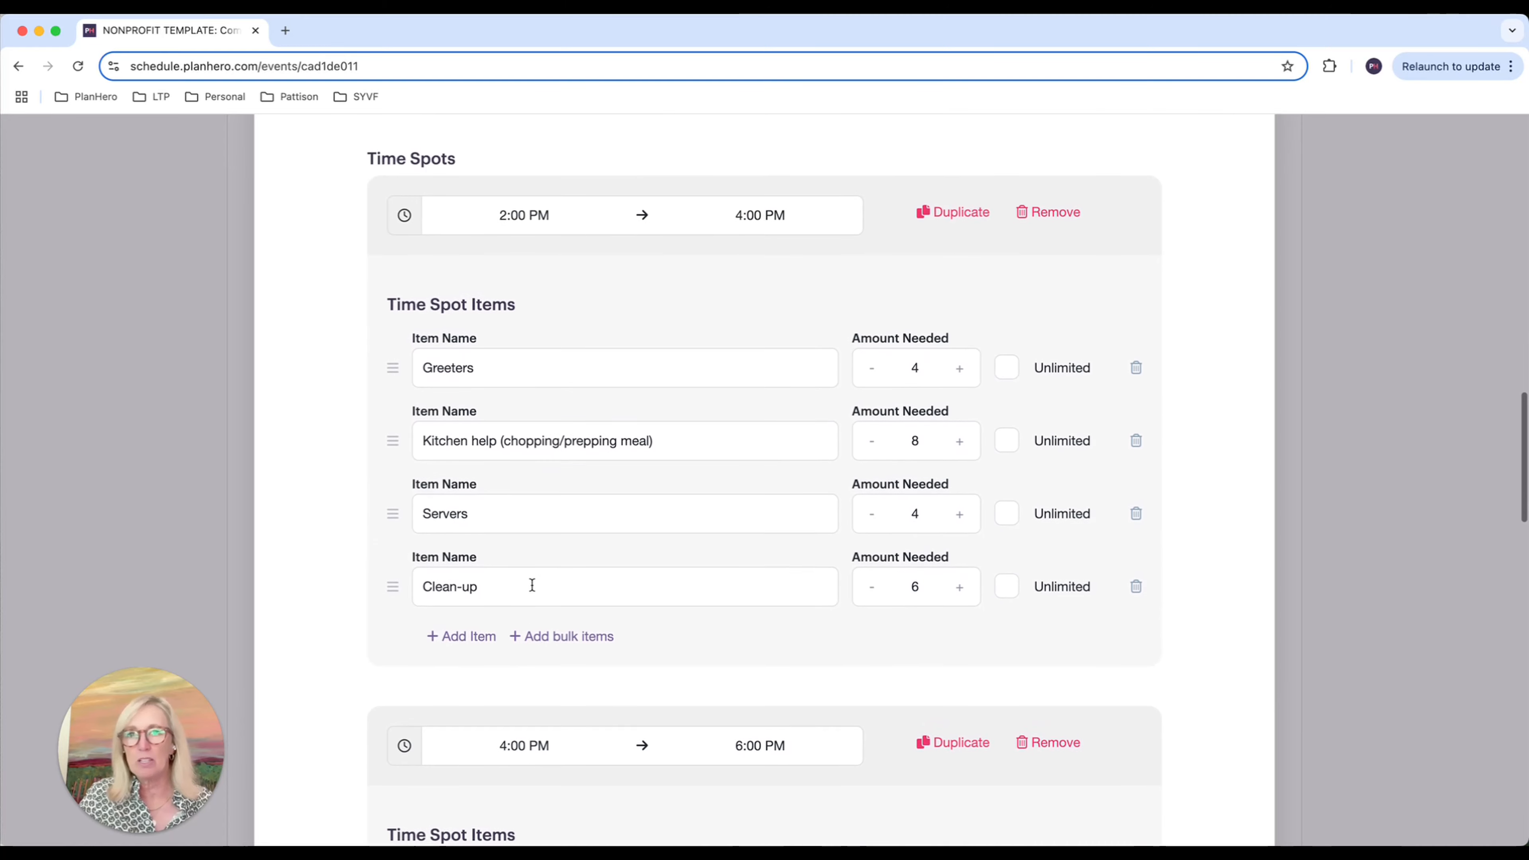
pyautogui.scroll(-1, 531, 584)
pyautogui.scroll(-5, 532, 584)
pyautogui.scroll(10, 532, 584)
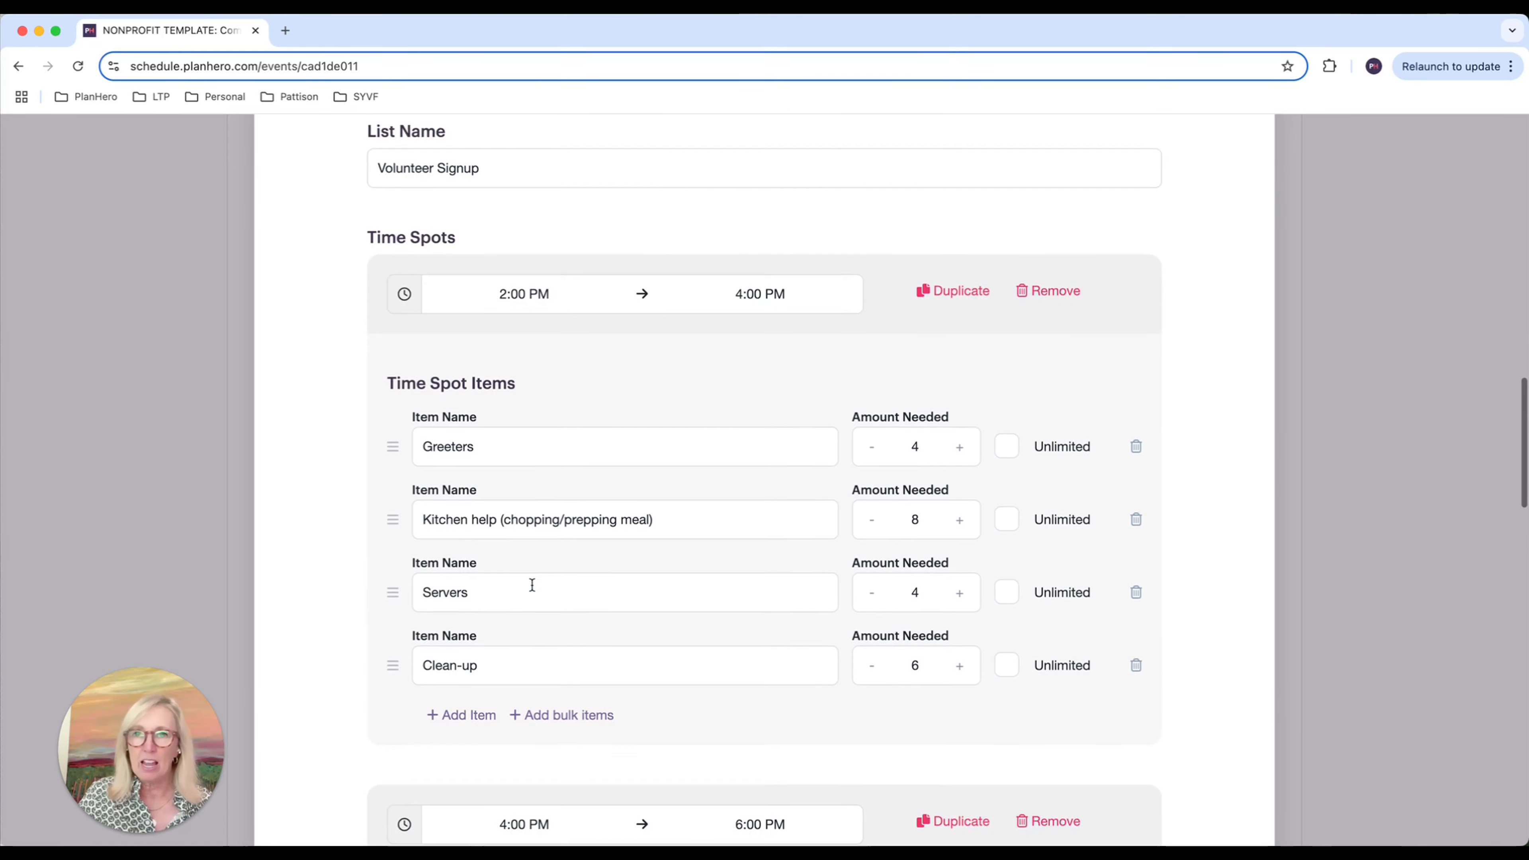
pyautogui.scroll(-5, 532, 588)
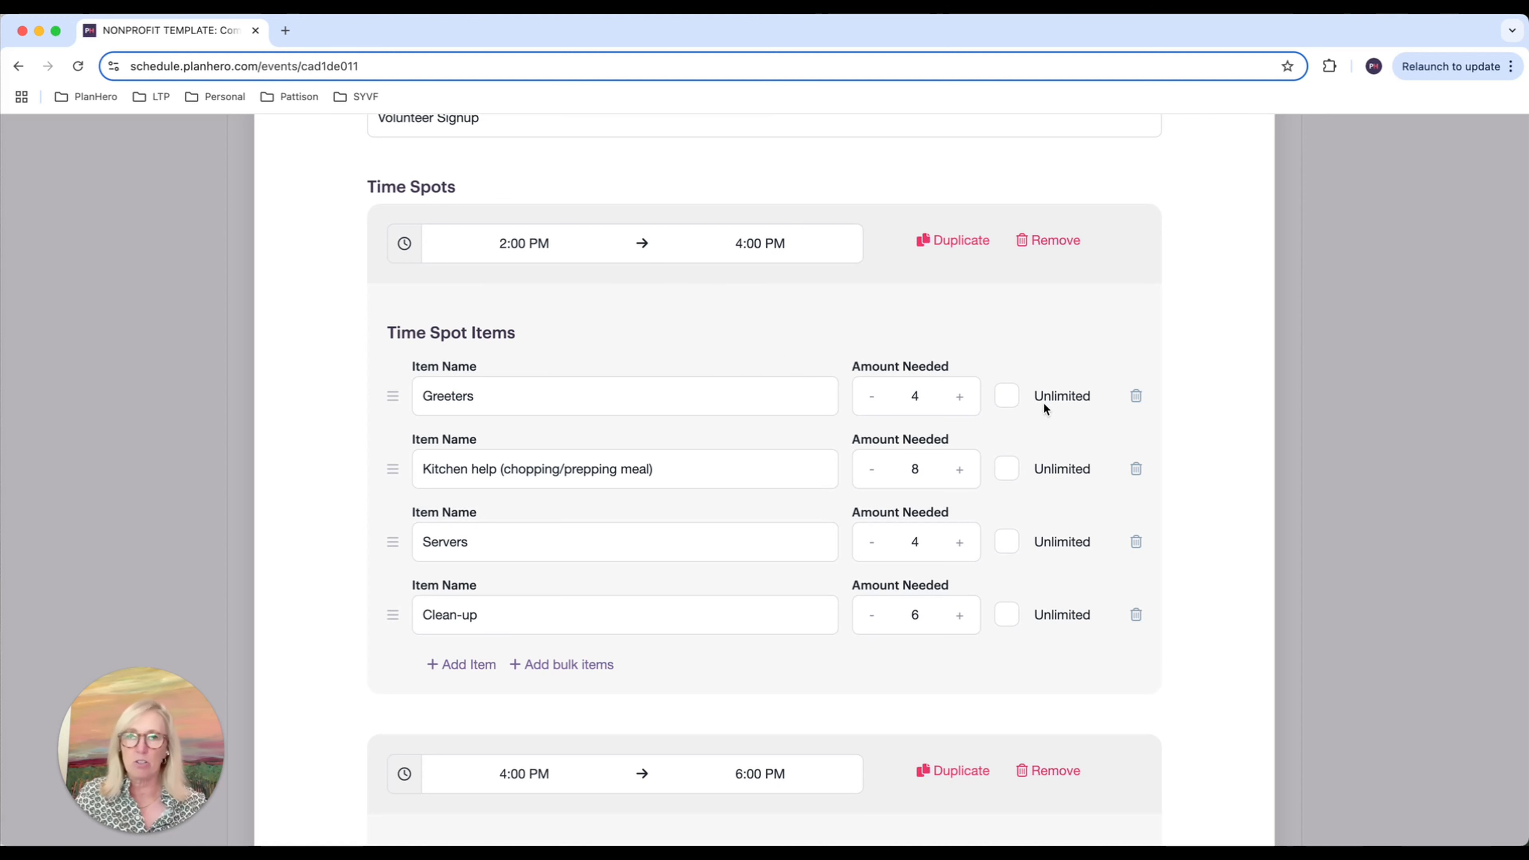
# - Delete the Greeters, Servers and Clean-up items from the 2:00 PM to 4:00 PM time spot
pyautogui.click(1136, 395)
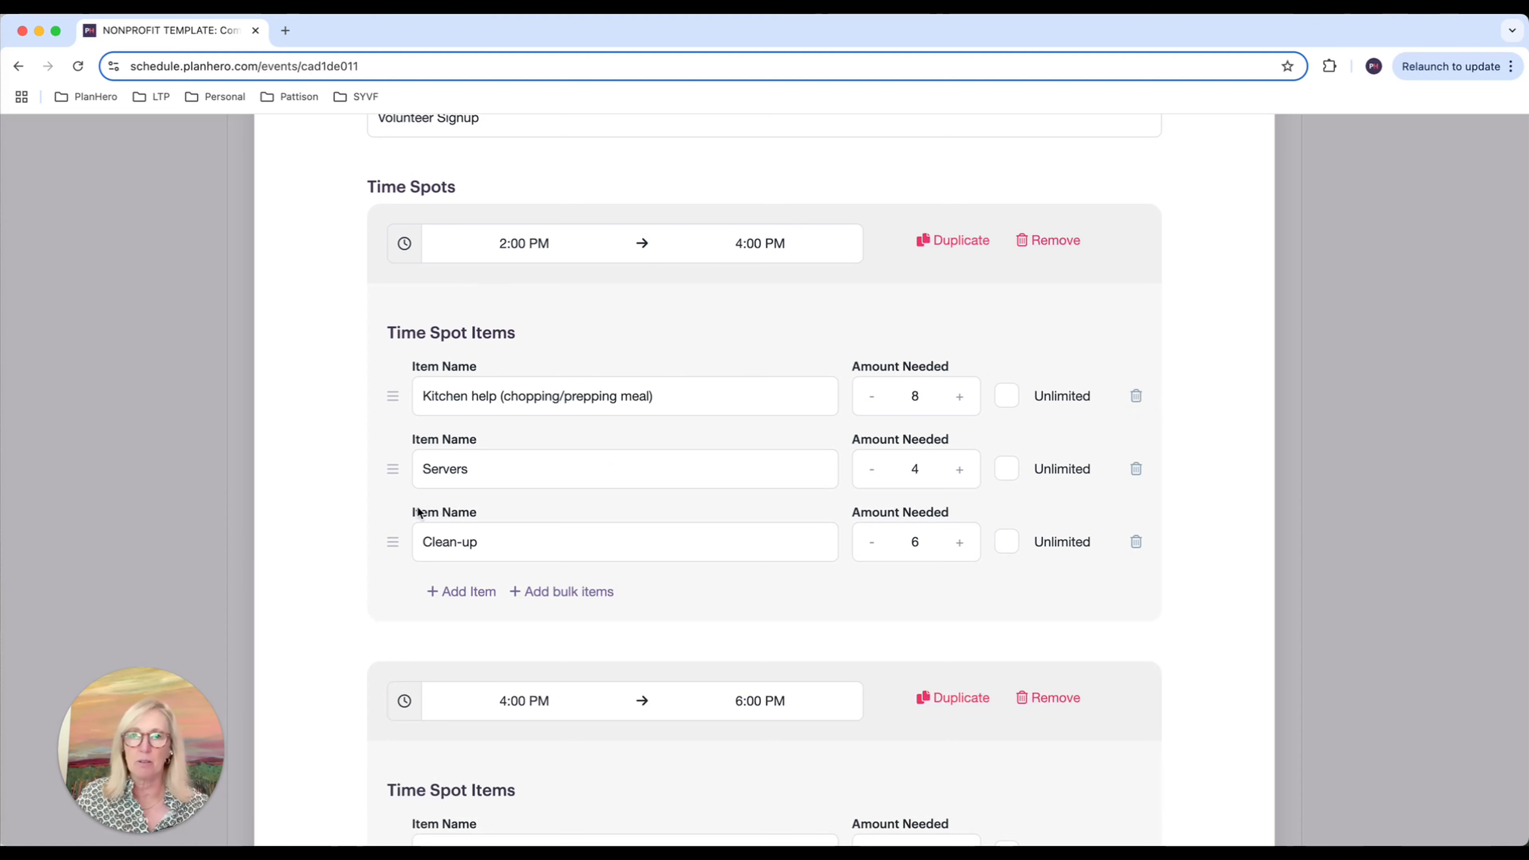
pyautogui.click(1136, 469)
pyautogui.click(1135, 469)
pyautogui.scroll(-3, 1130, 479)
pyautogui.scroll(-2, 1128, 482)
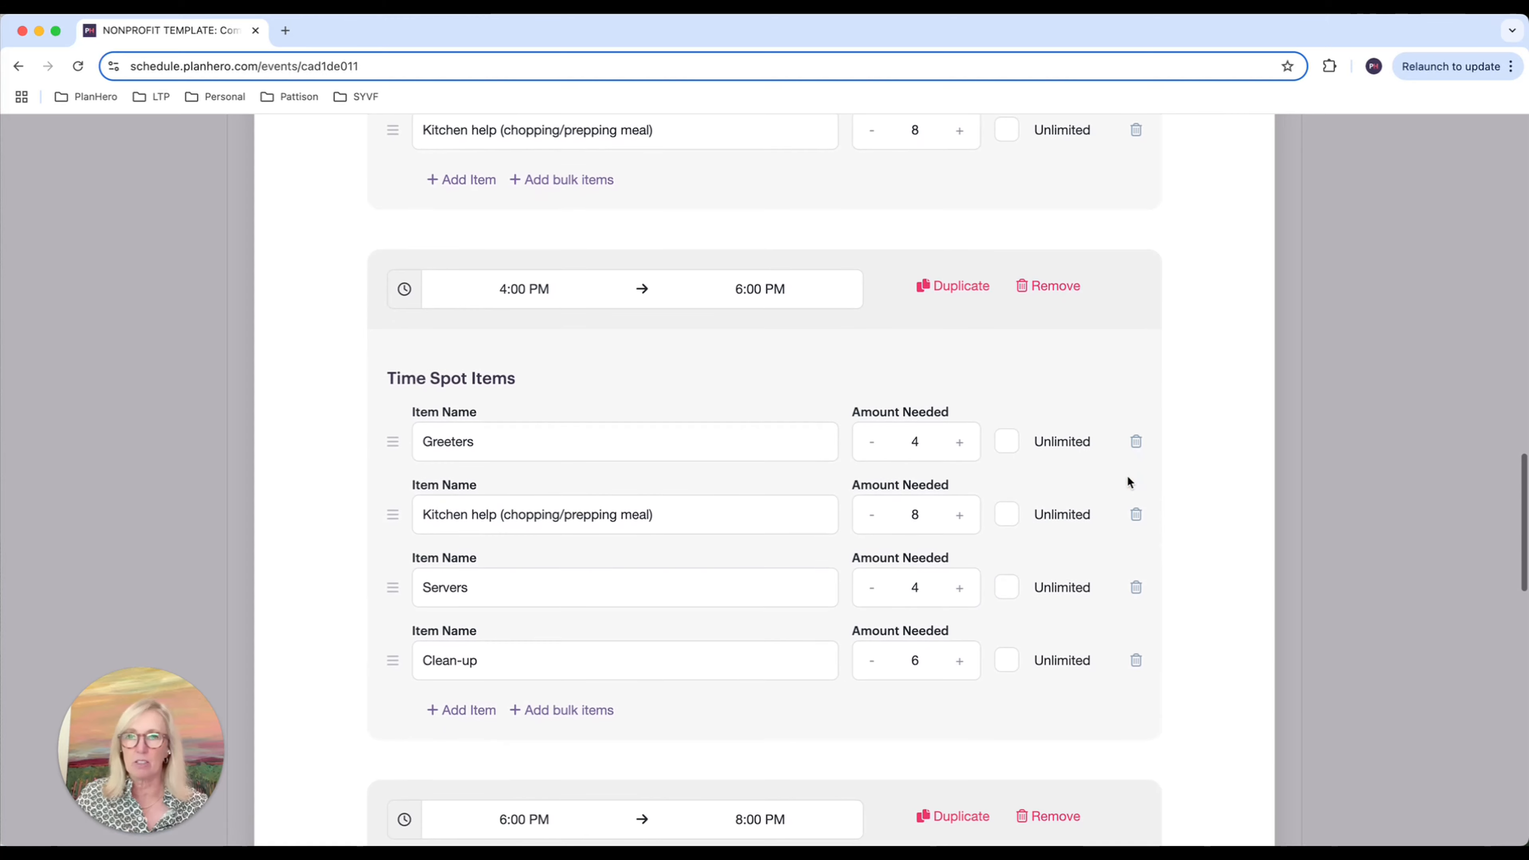
# - Review the items and amounts in the 4:00 PM to 6:00 PM and 6:00 PM to 8:00 PM time spots
pyautogui.scroll(2, 1128, 482)
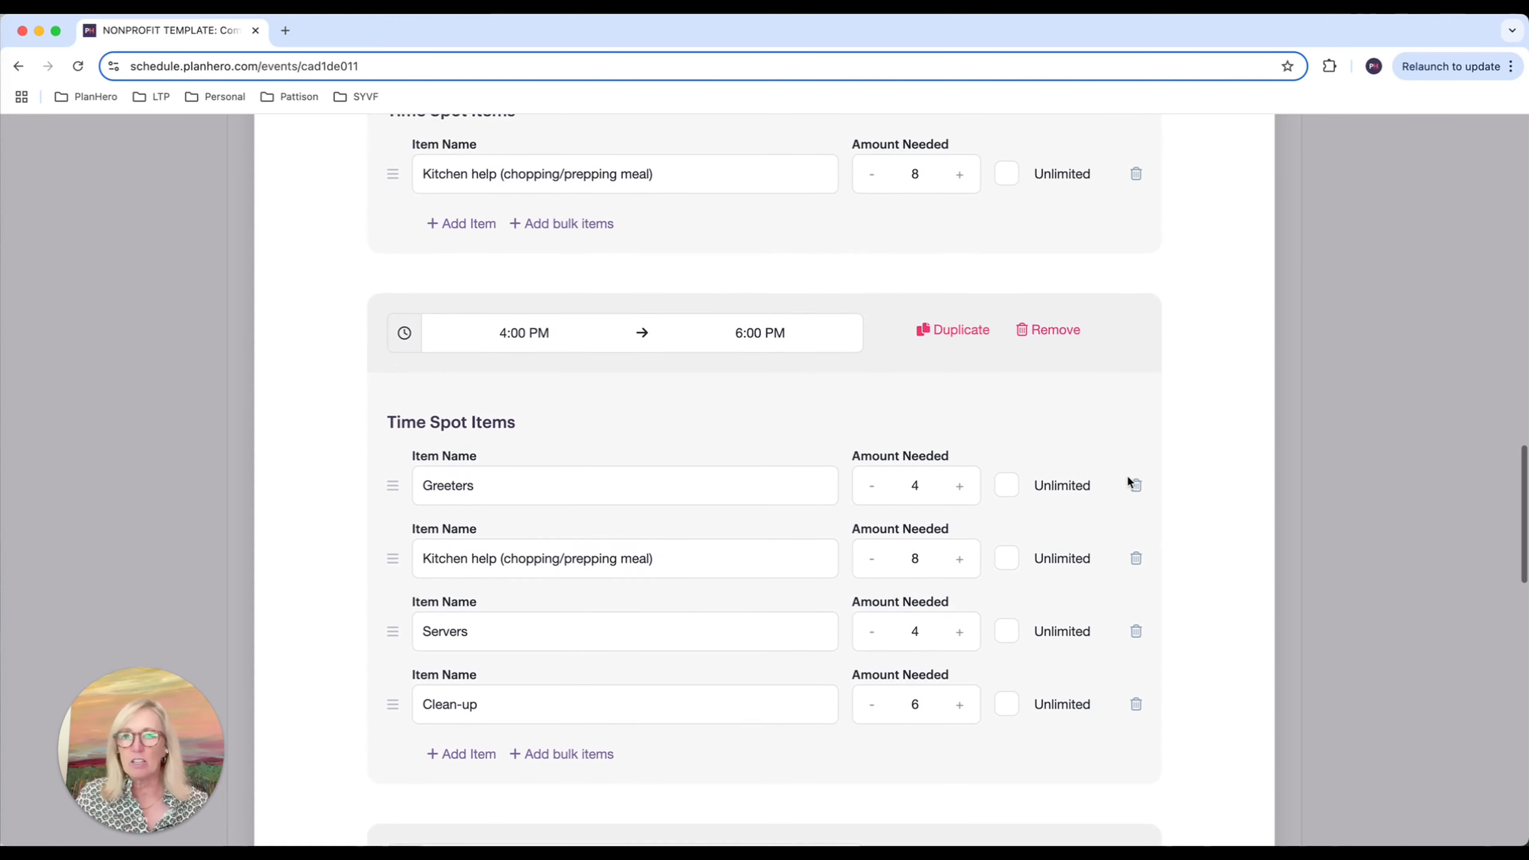
pyautogui.scroll(2, 1130, 482)
pyautogui.scroll(-5, 1128, 478)
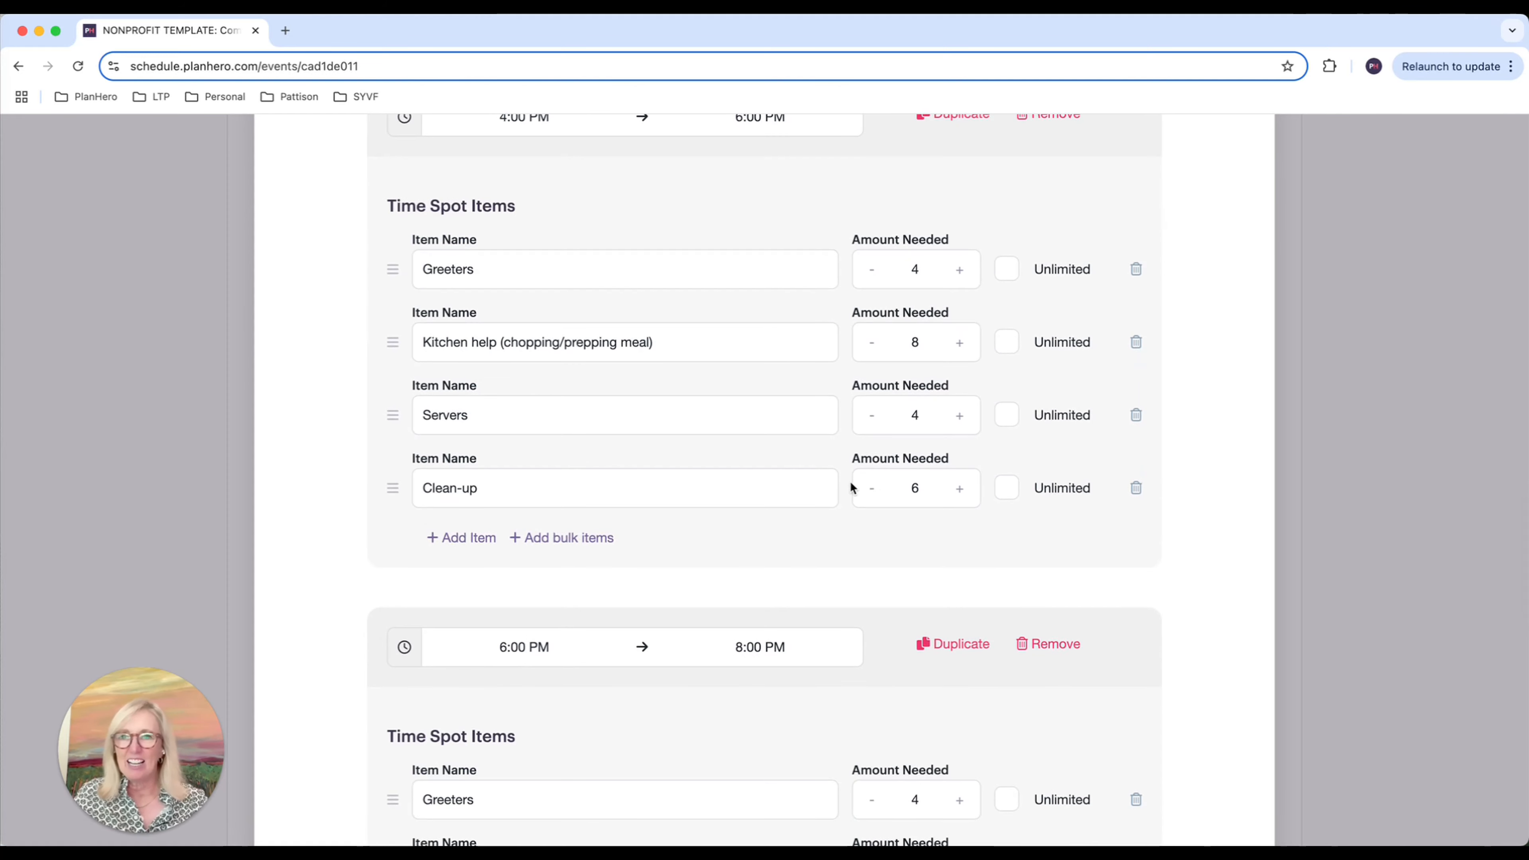
pyautogui.scroll(3, 850, 480)
pyautogui.scroll(-1, 849, 481)
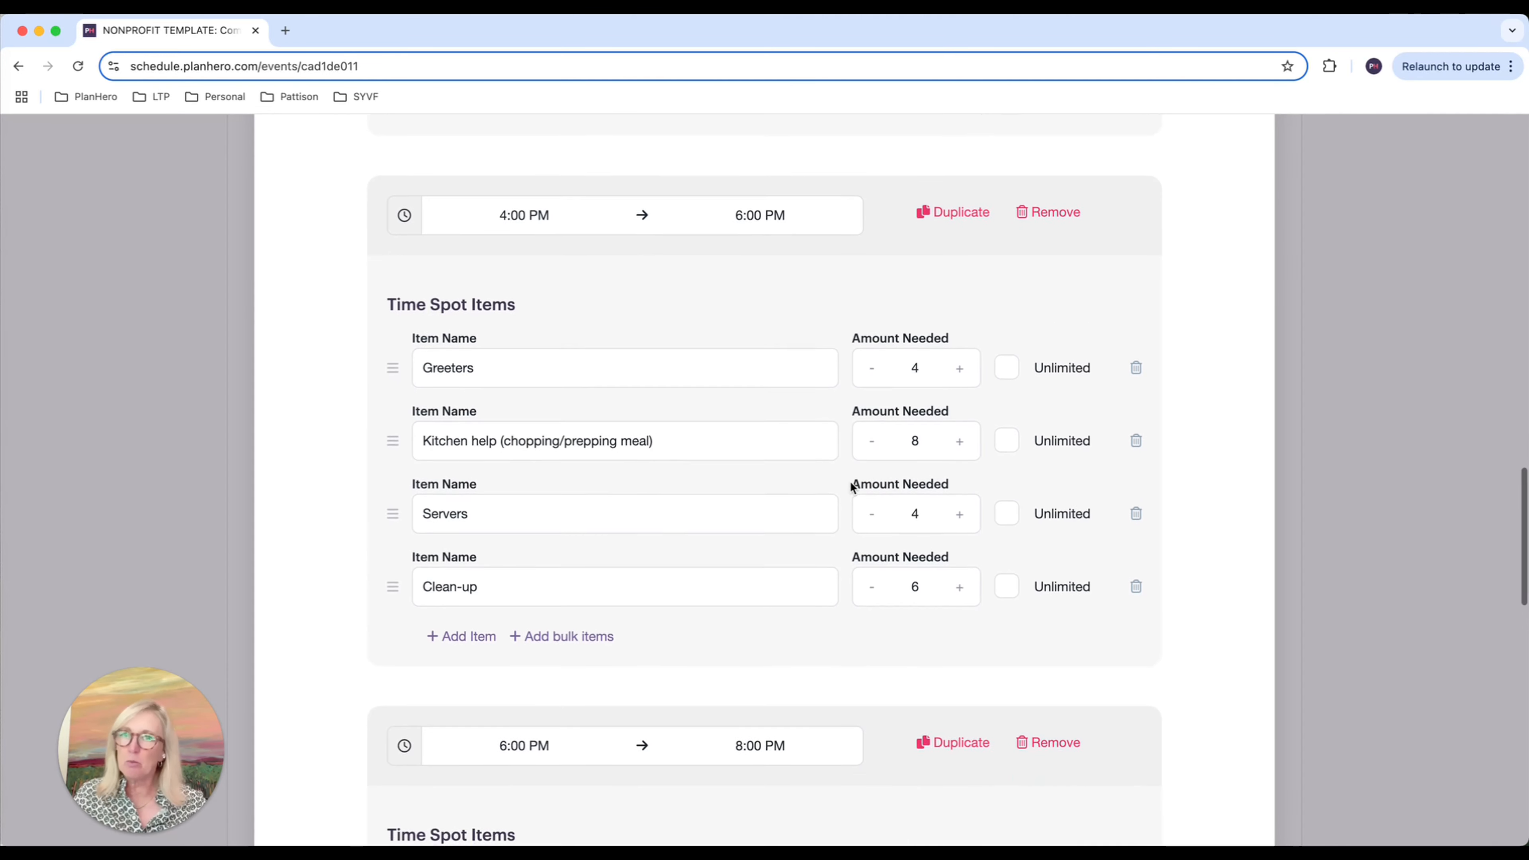
pyautogui.scroll(-3, 851, 483)
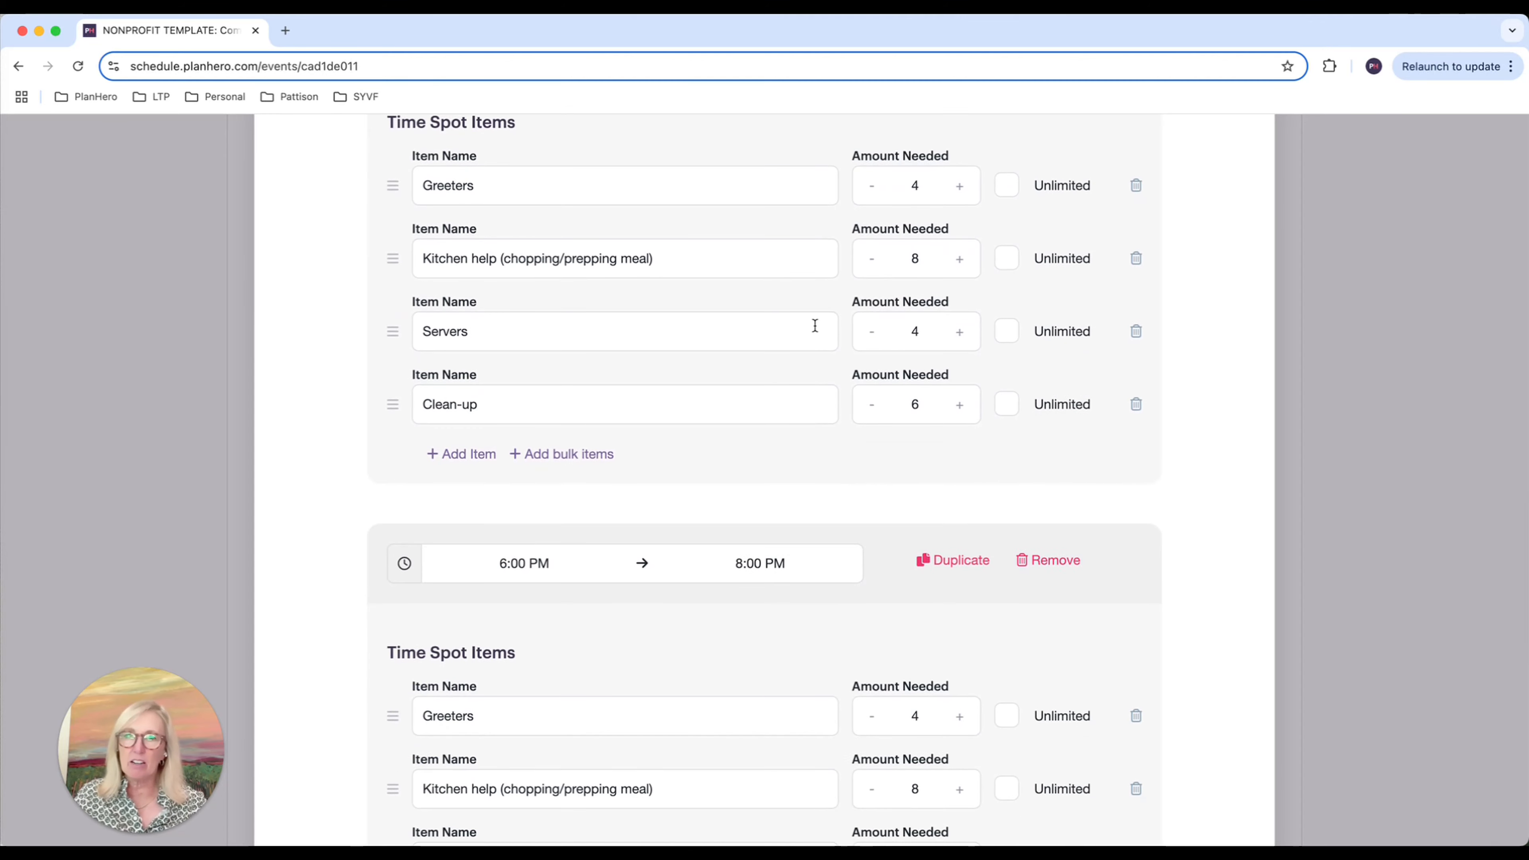
pyautogui.scroll(-4, 636, 422)
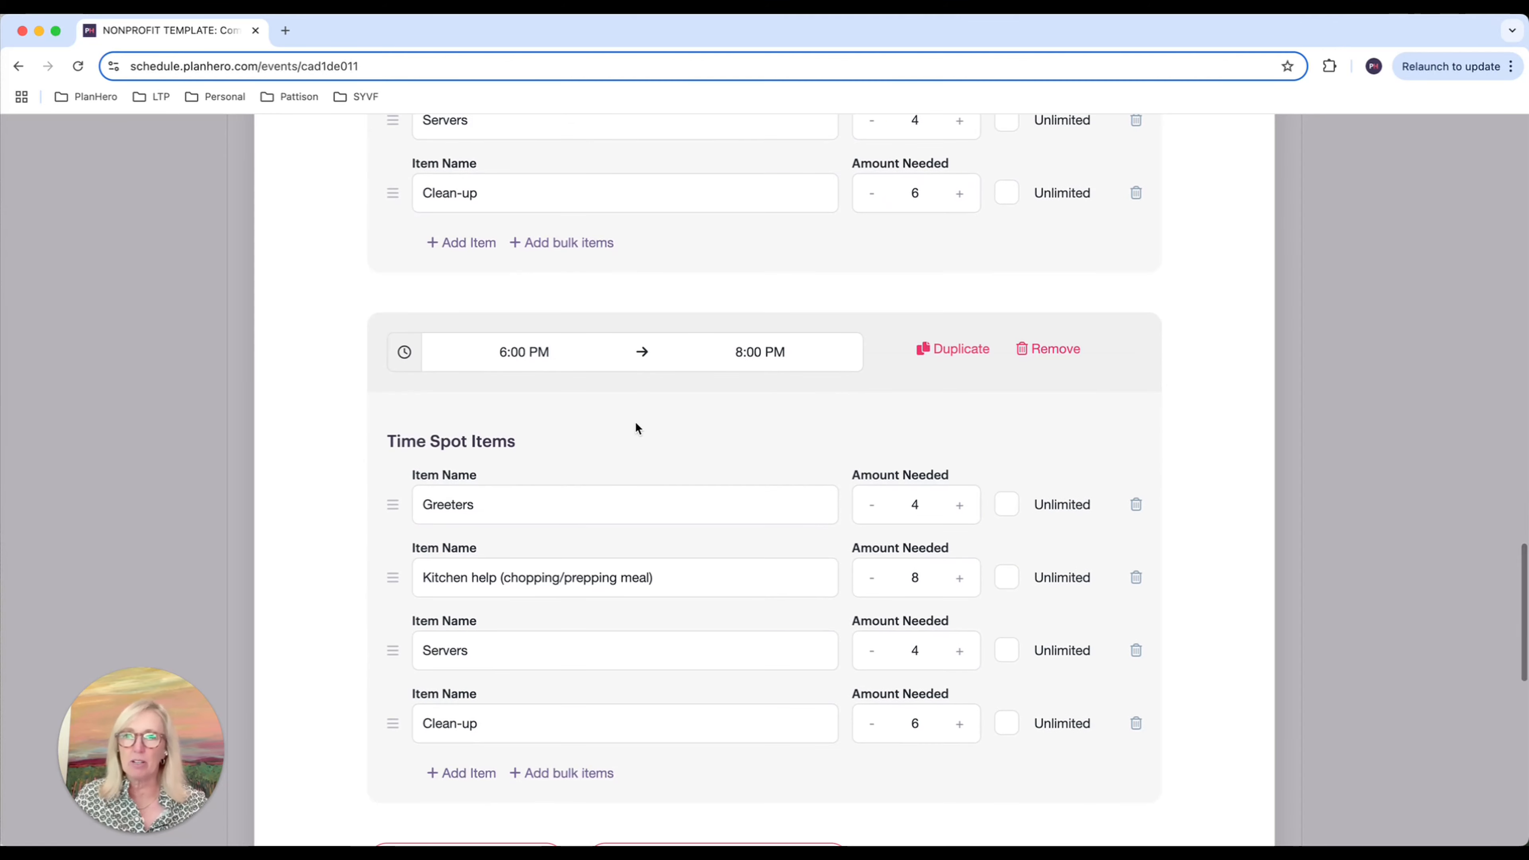
pyautogui.scroll(-2, 636, 422)
pyautogui.scroll(-2, 637, 426)
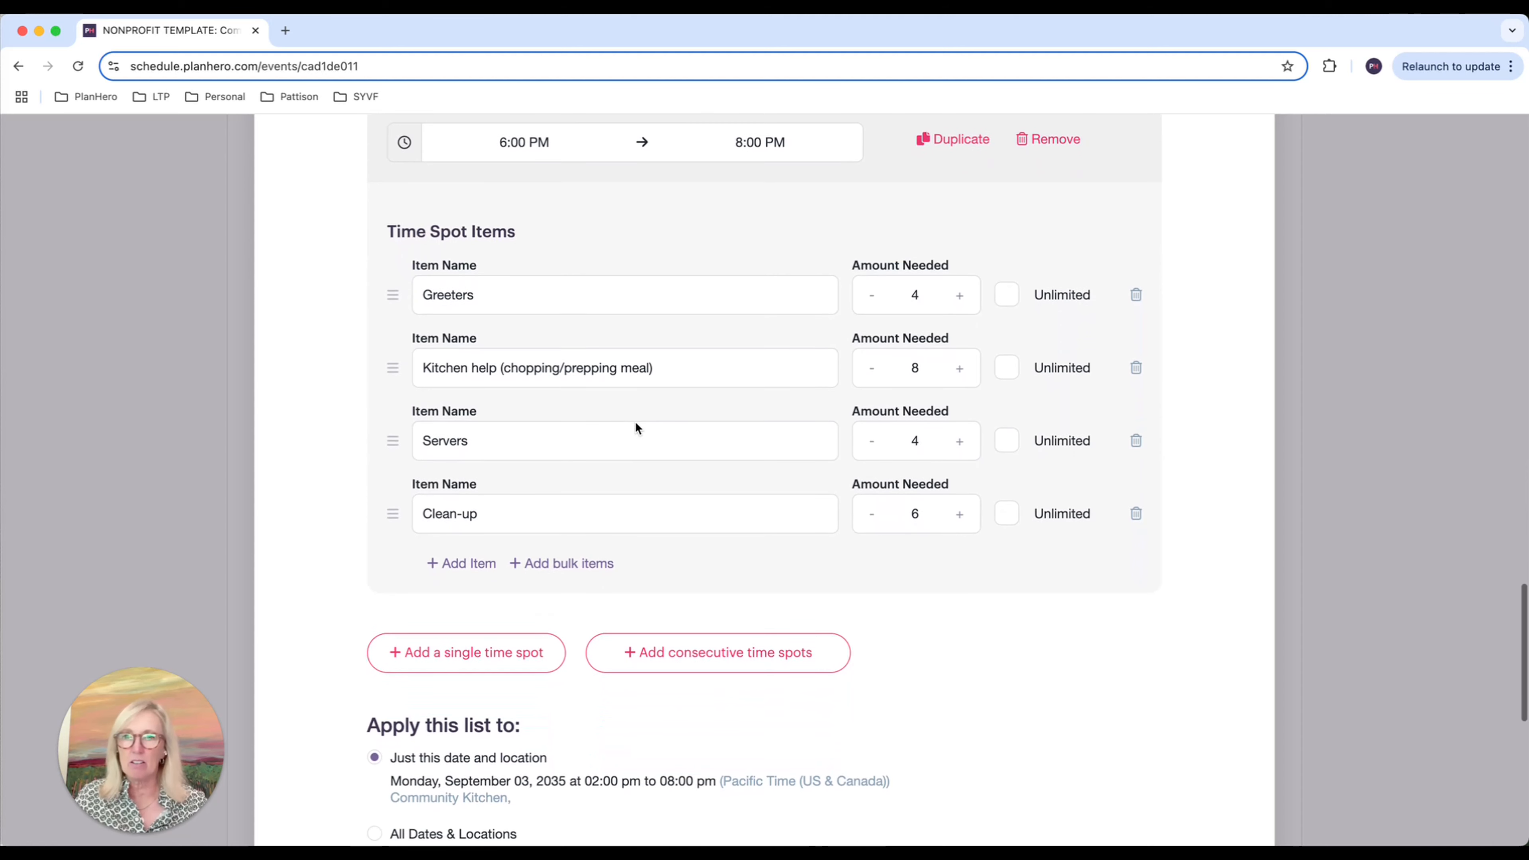
# - Apply the Volunteer Signup list to all dates and locations and create it
pyautogui.scroll(-5, 637, 426)
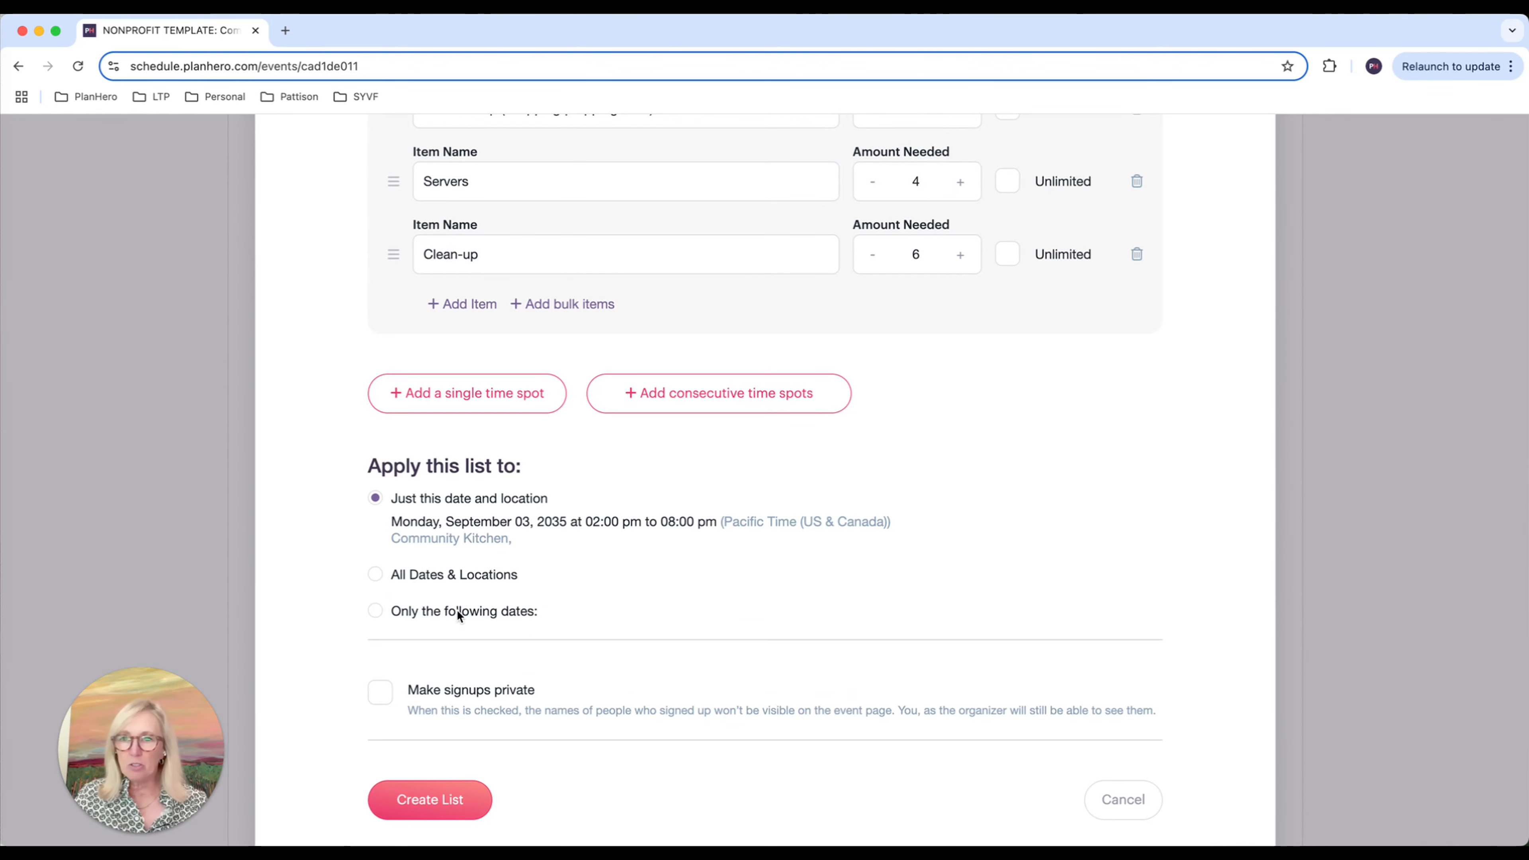
pyautogui.click(374, 576)
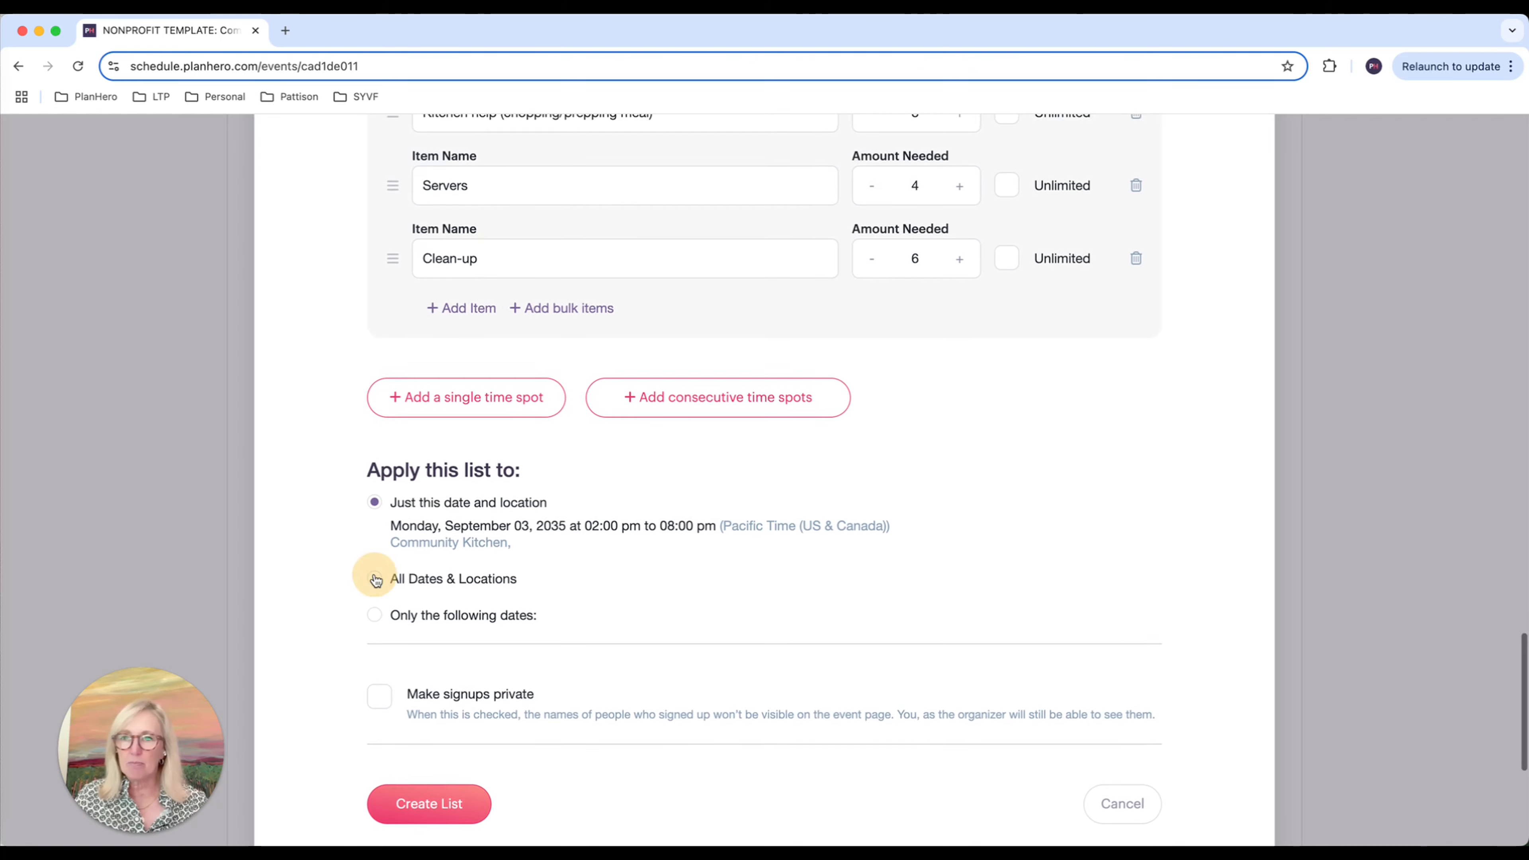
pyautogui.click(451, 809)
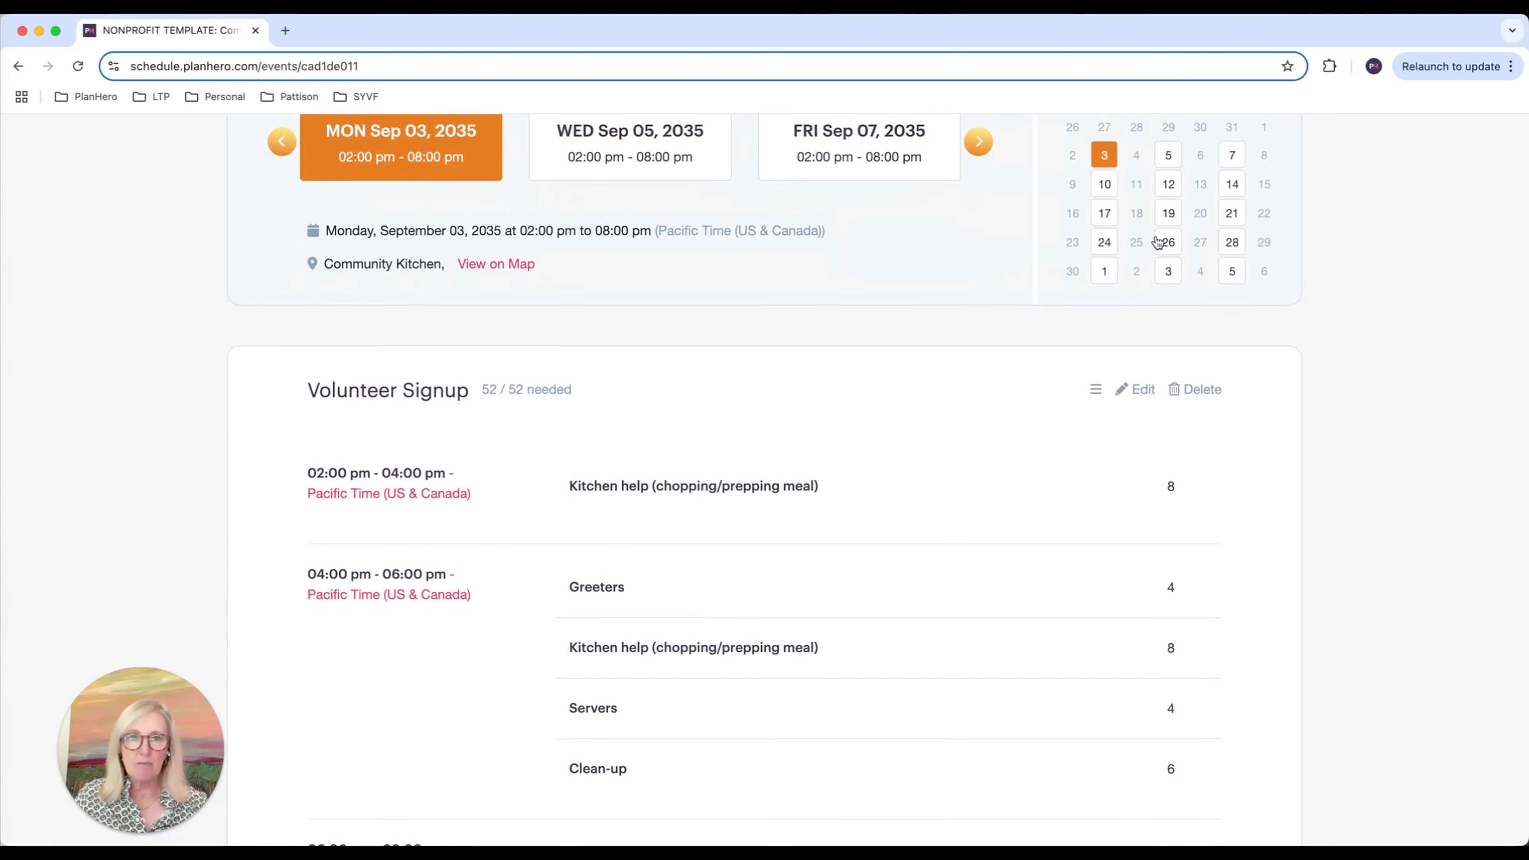
# - View the September 19 and September 26, 2035 event dates and check their volunteer time spots
pyautogui.click(1168, 209)
pyautogui.click(1168, 243)
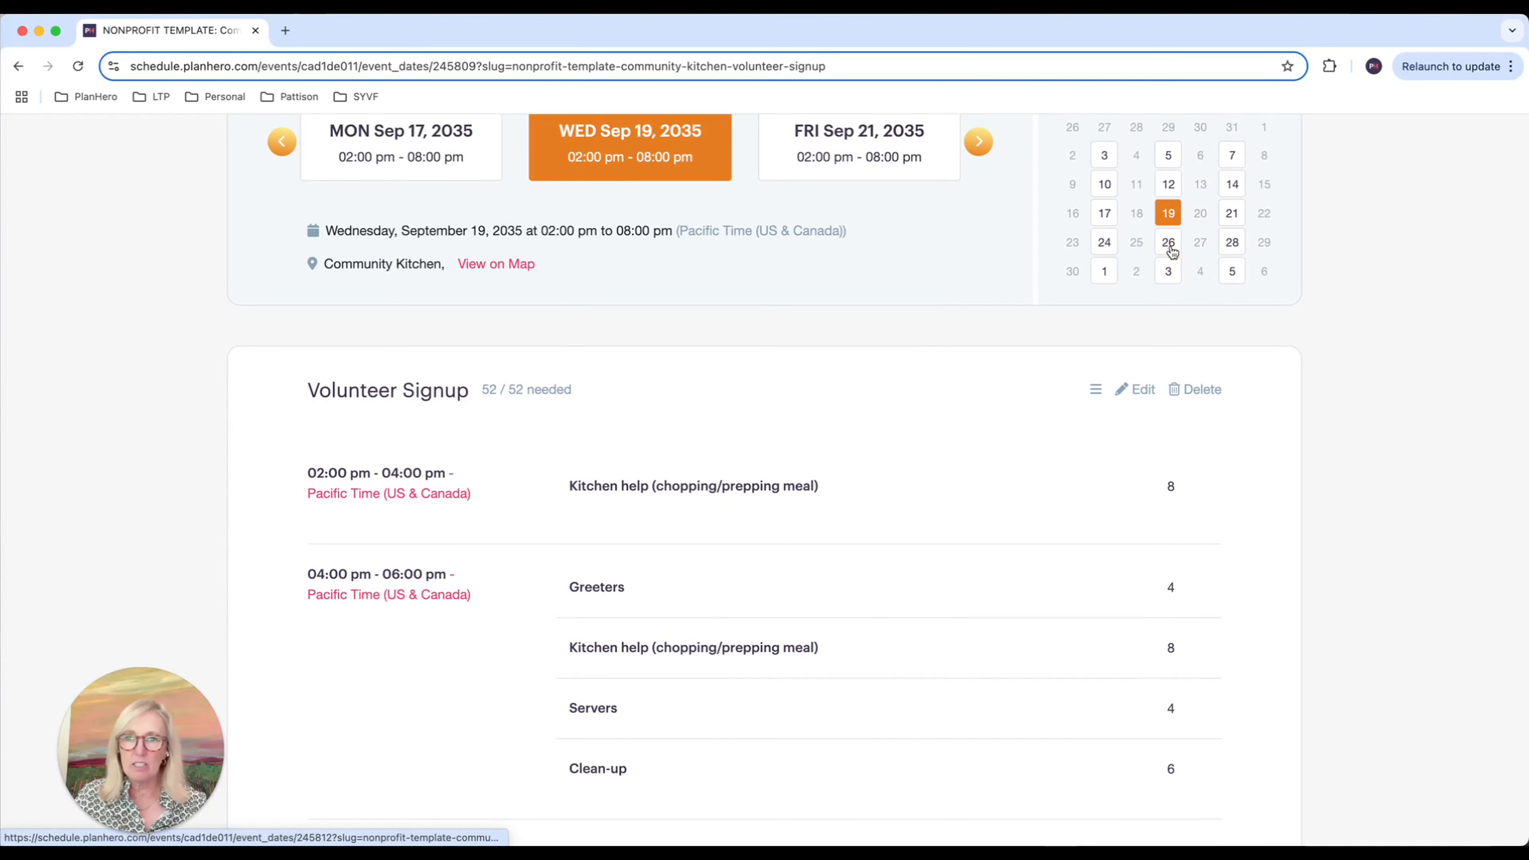
pyautogui.scroll(-5, 1167, 271)
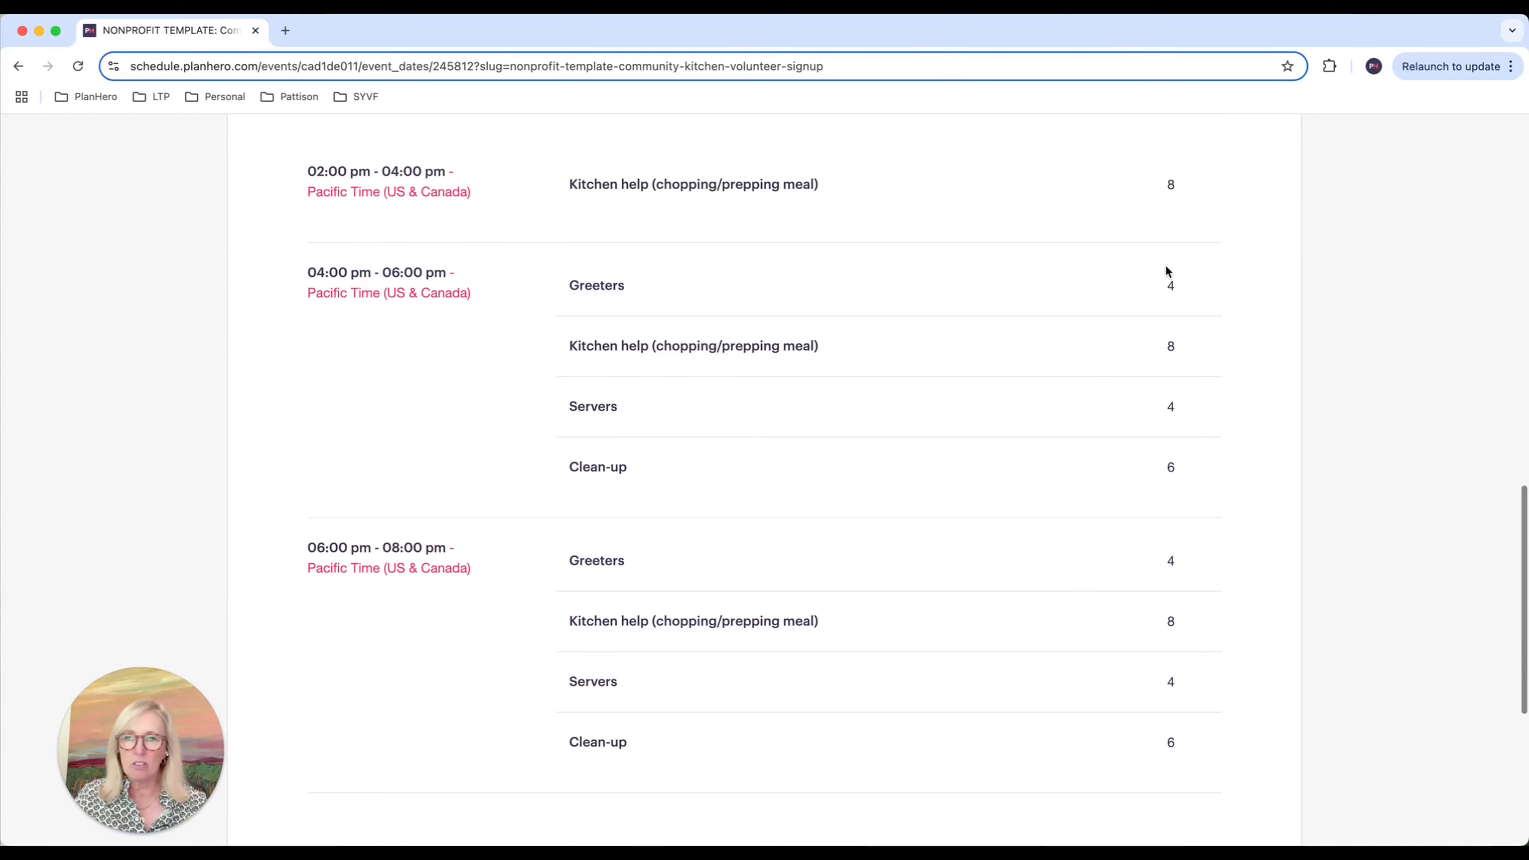
pyautogui.scroll(2, 1166, 271)
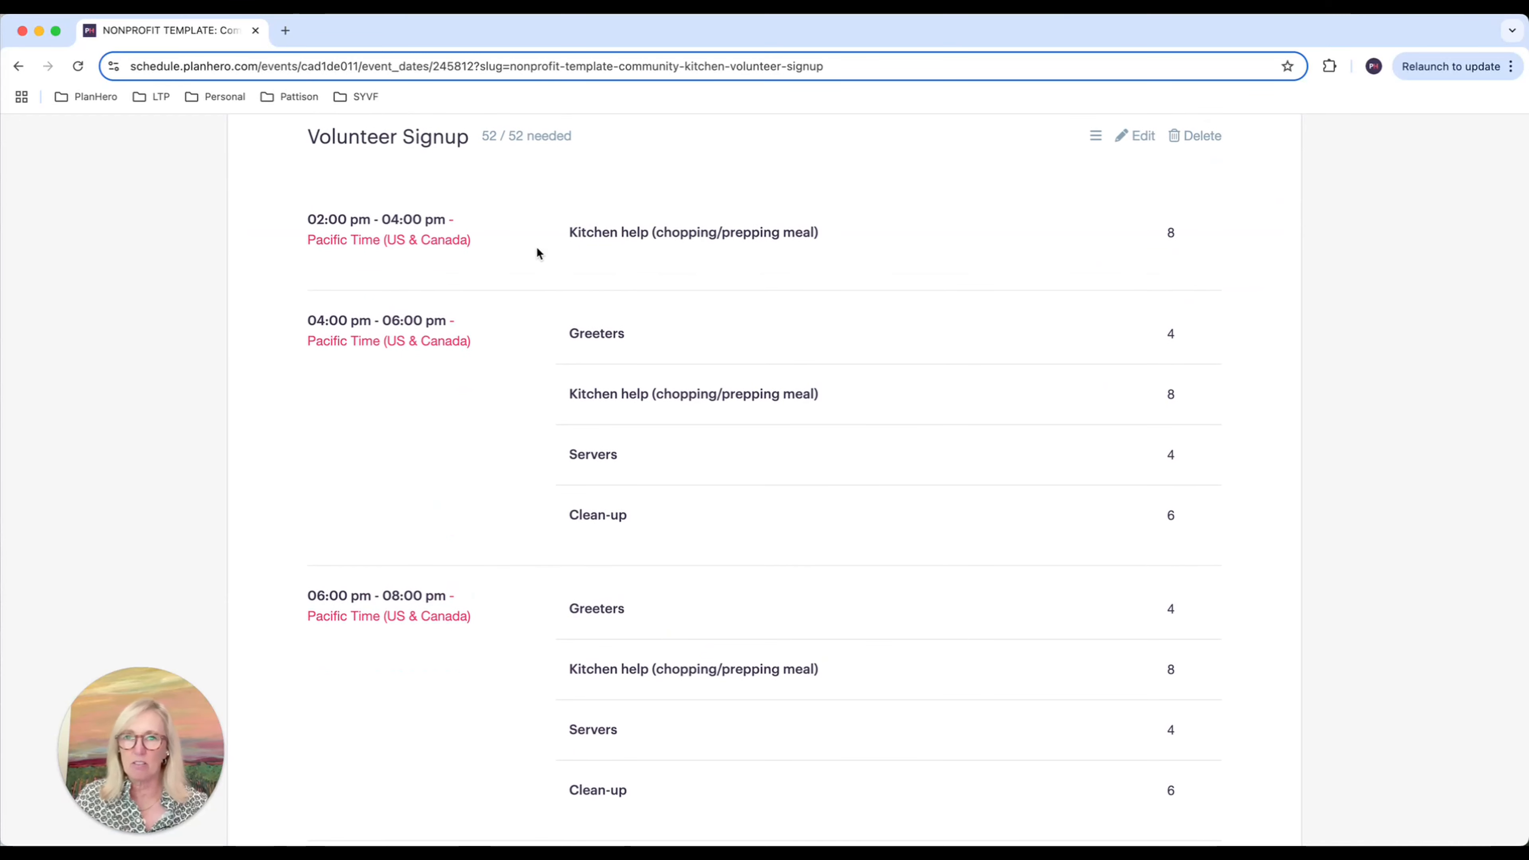
pyautogui.scroll(10, 764, 232)
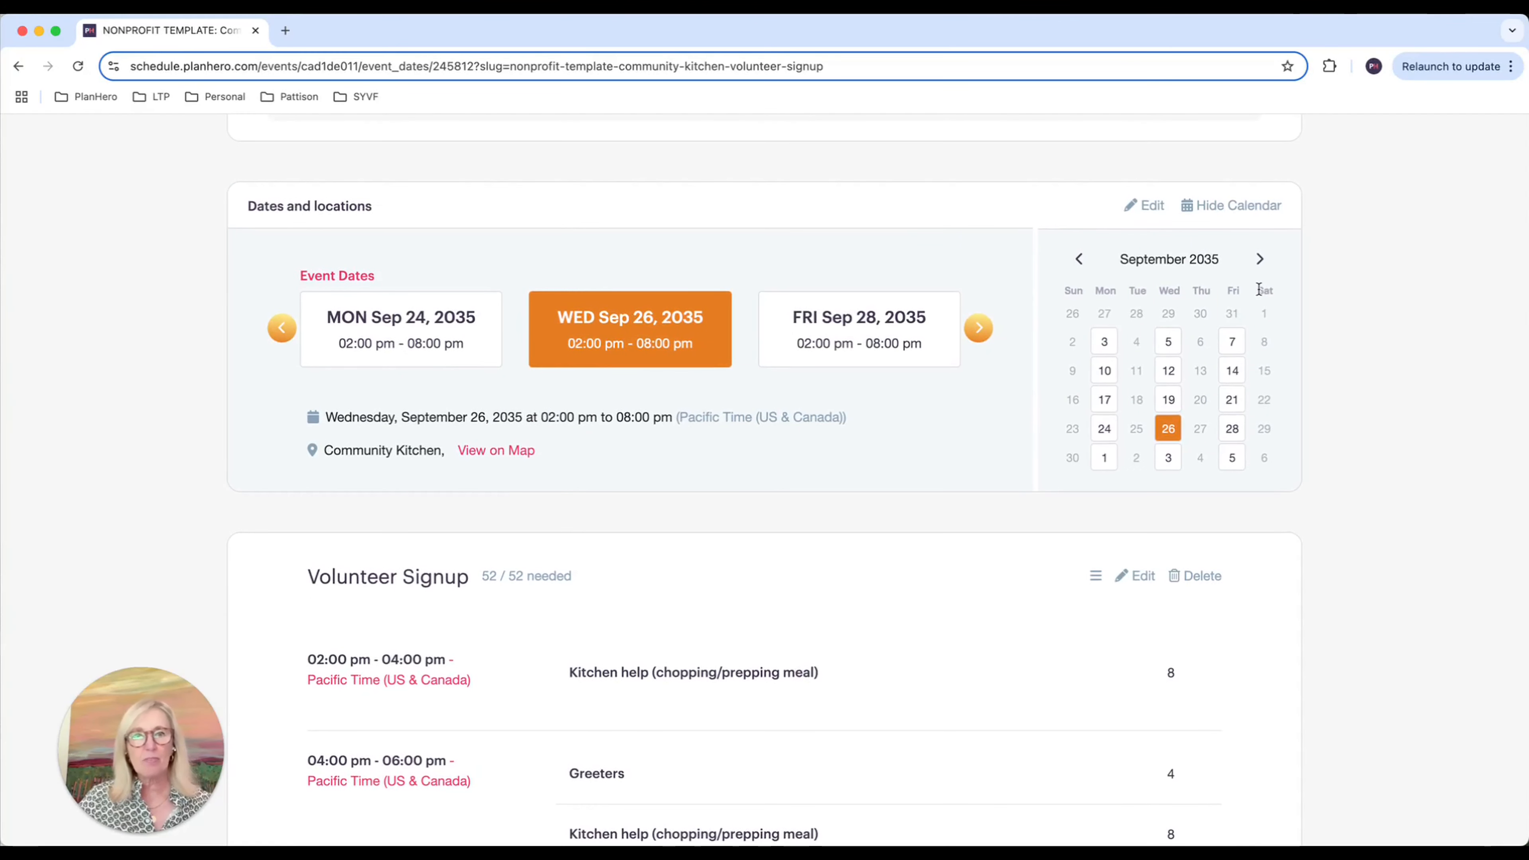
# - Advance the event calendar to December 2035 and open the Monday, December 24 date
pyautogui.click(1260, 259)
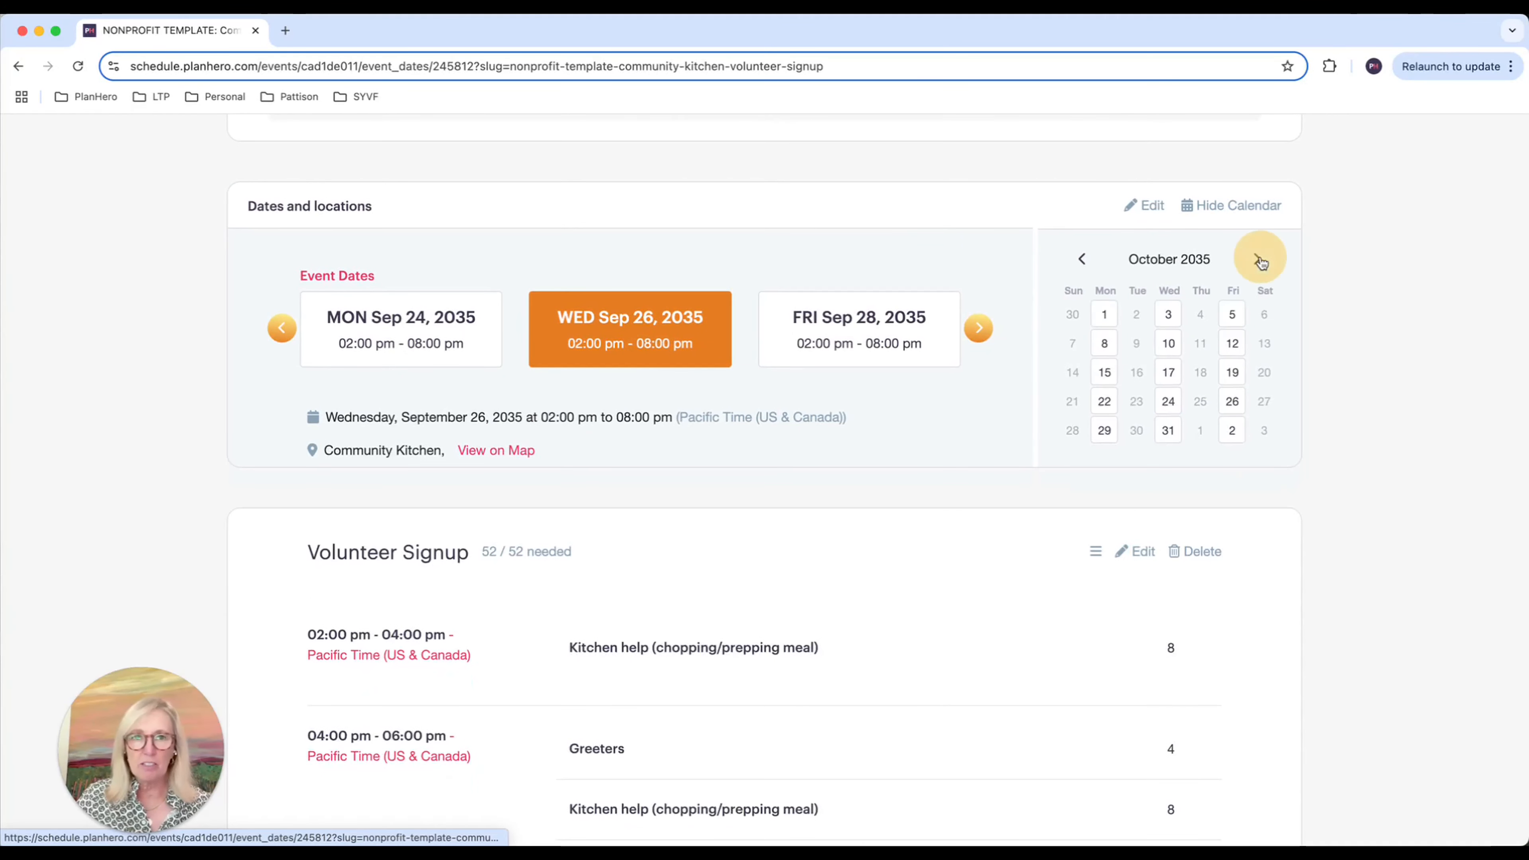
pyautogui.click(1260, 260)
pyautogui.click(1260, 260)
pyautogui.scroll(-3, 1117, 277)
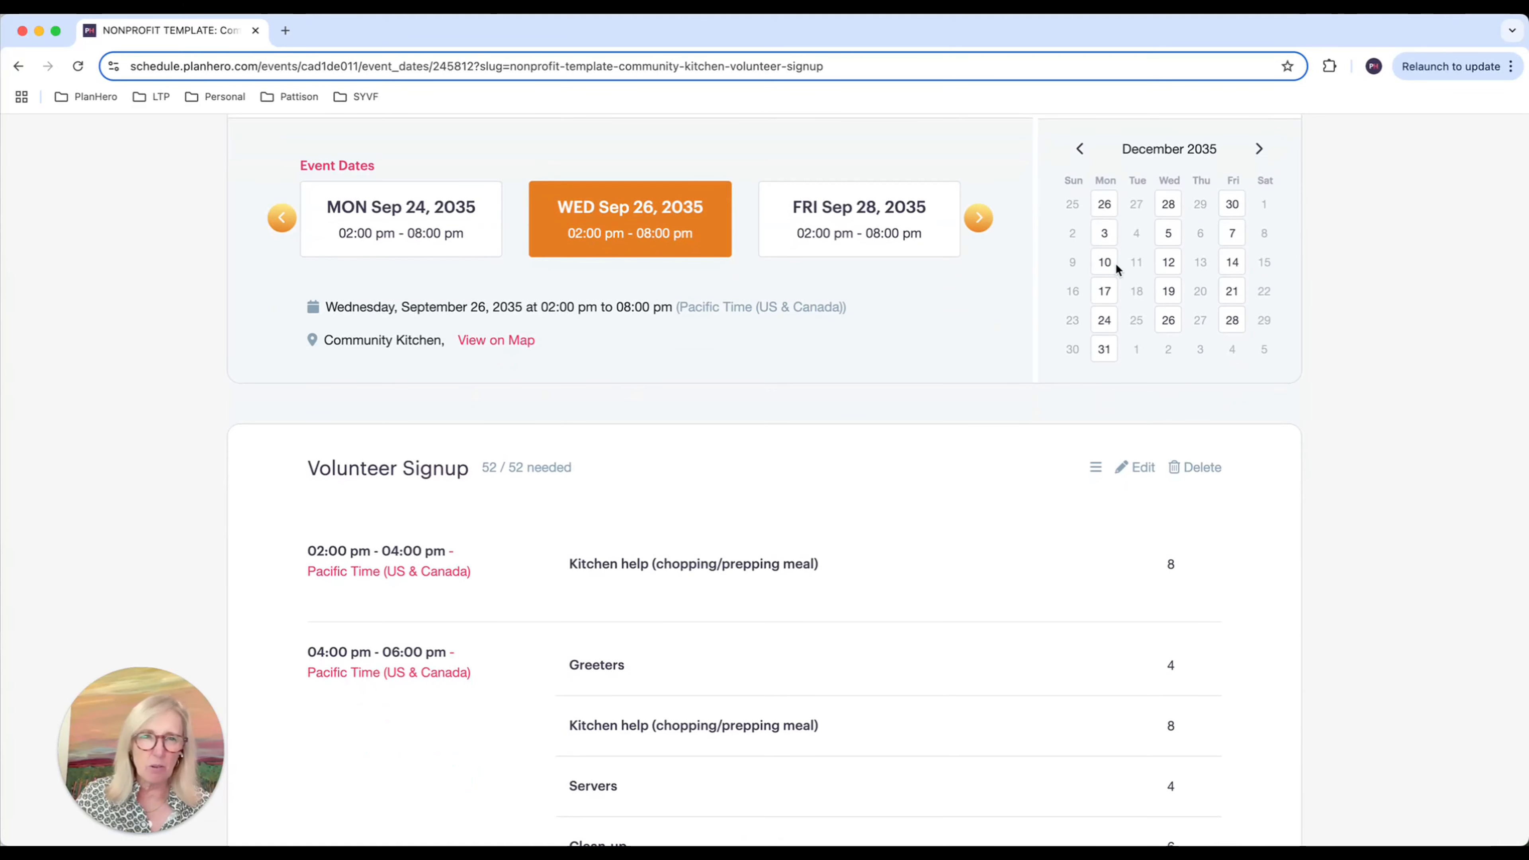
pyautogui.scroll(1, 1115, 265)
pyautogui.scroll(-2, 1110, 280)
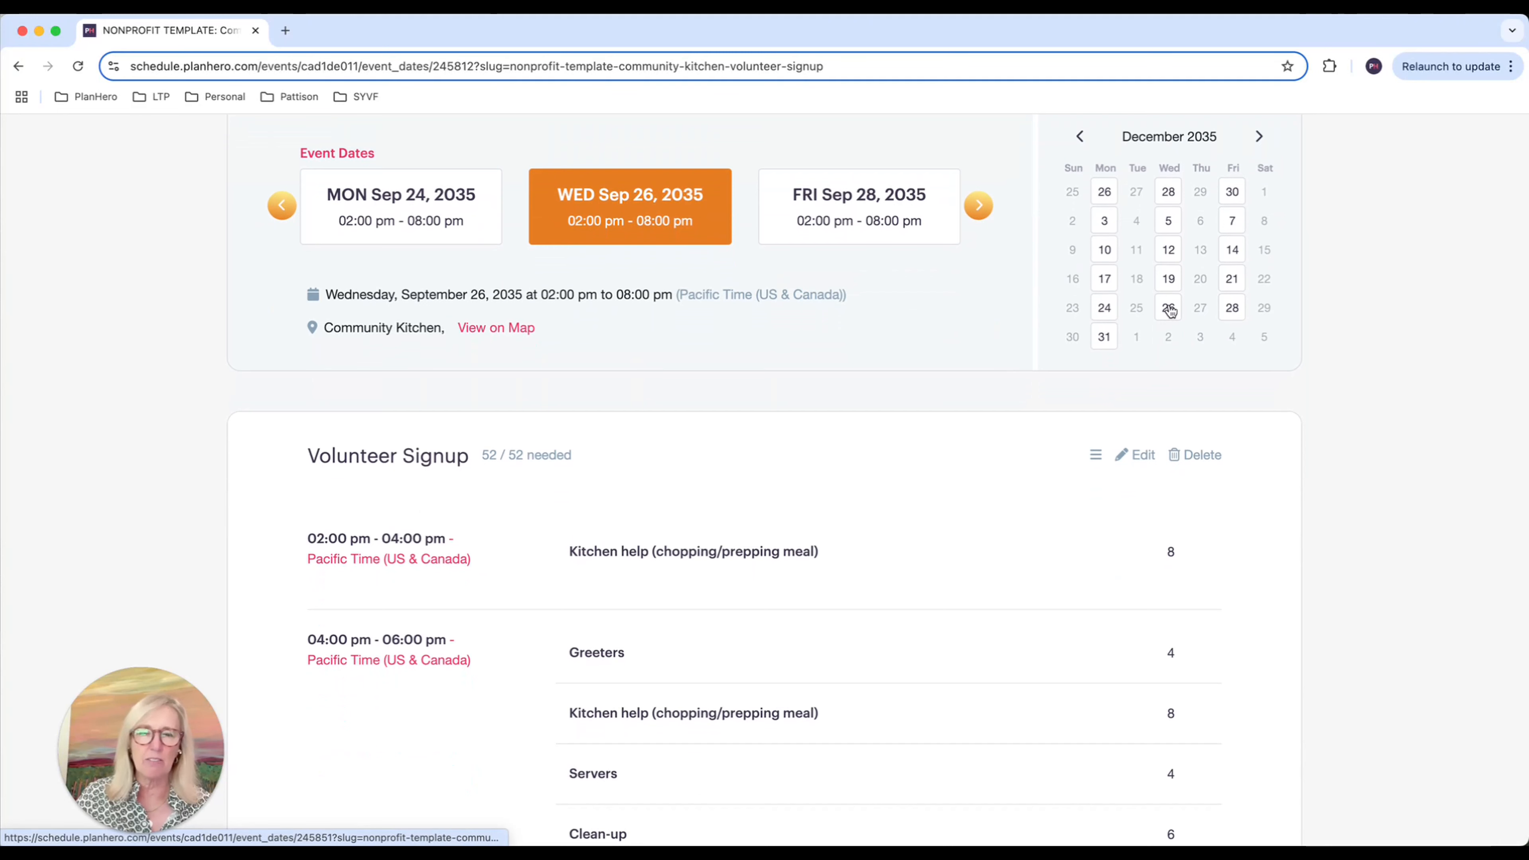
pyautogui.click(1111, 311)
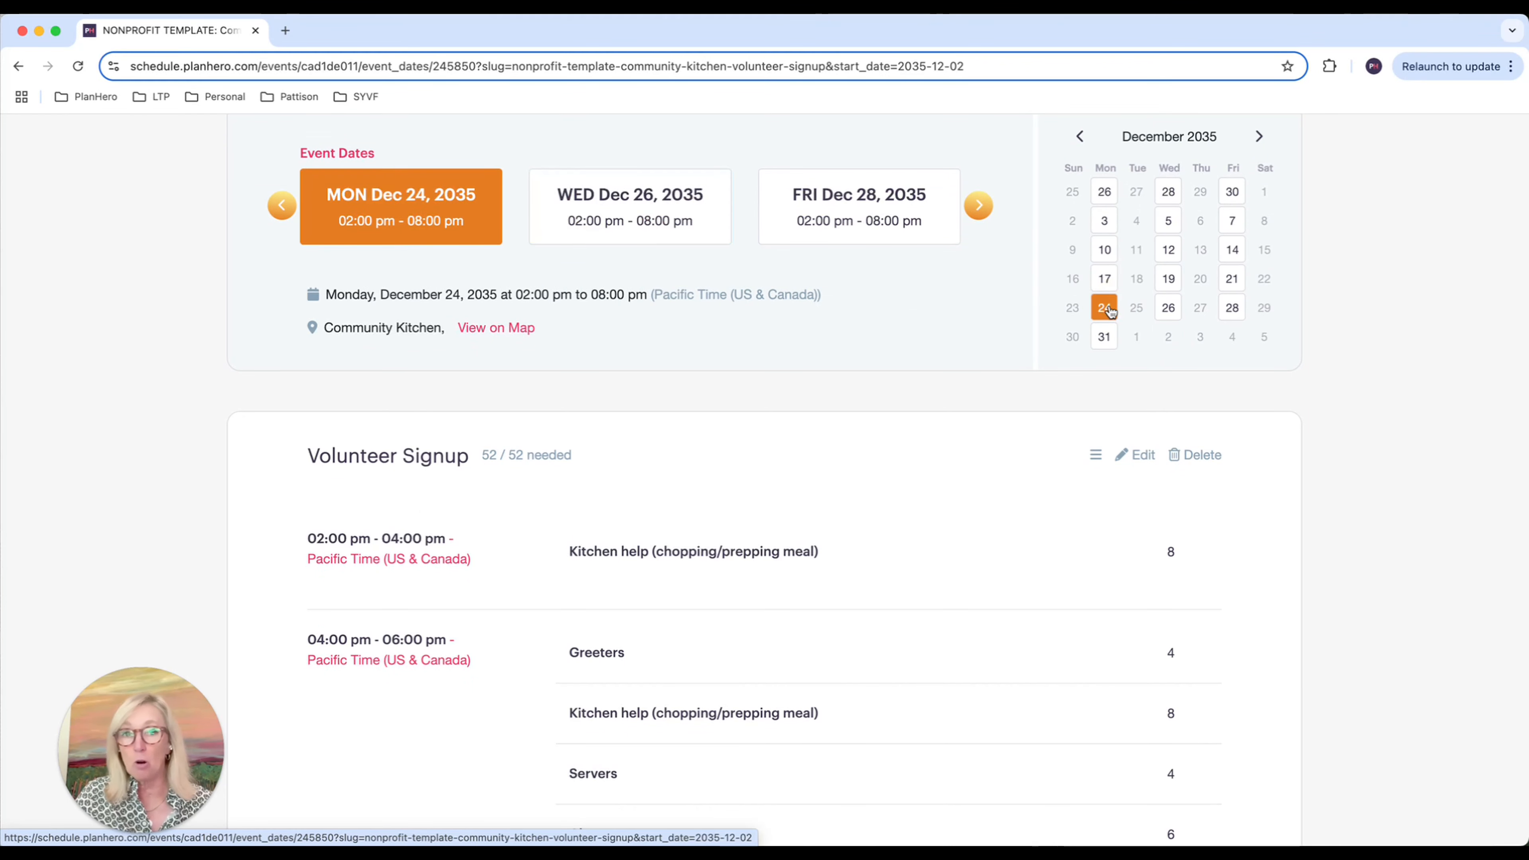
# - Open the editing options for the December 24, 2035 date and close them without saving
pyautogui.click(431, 192)
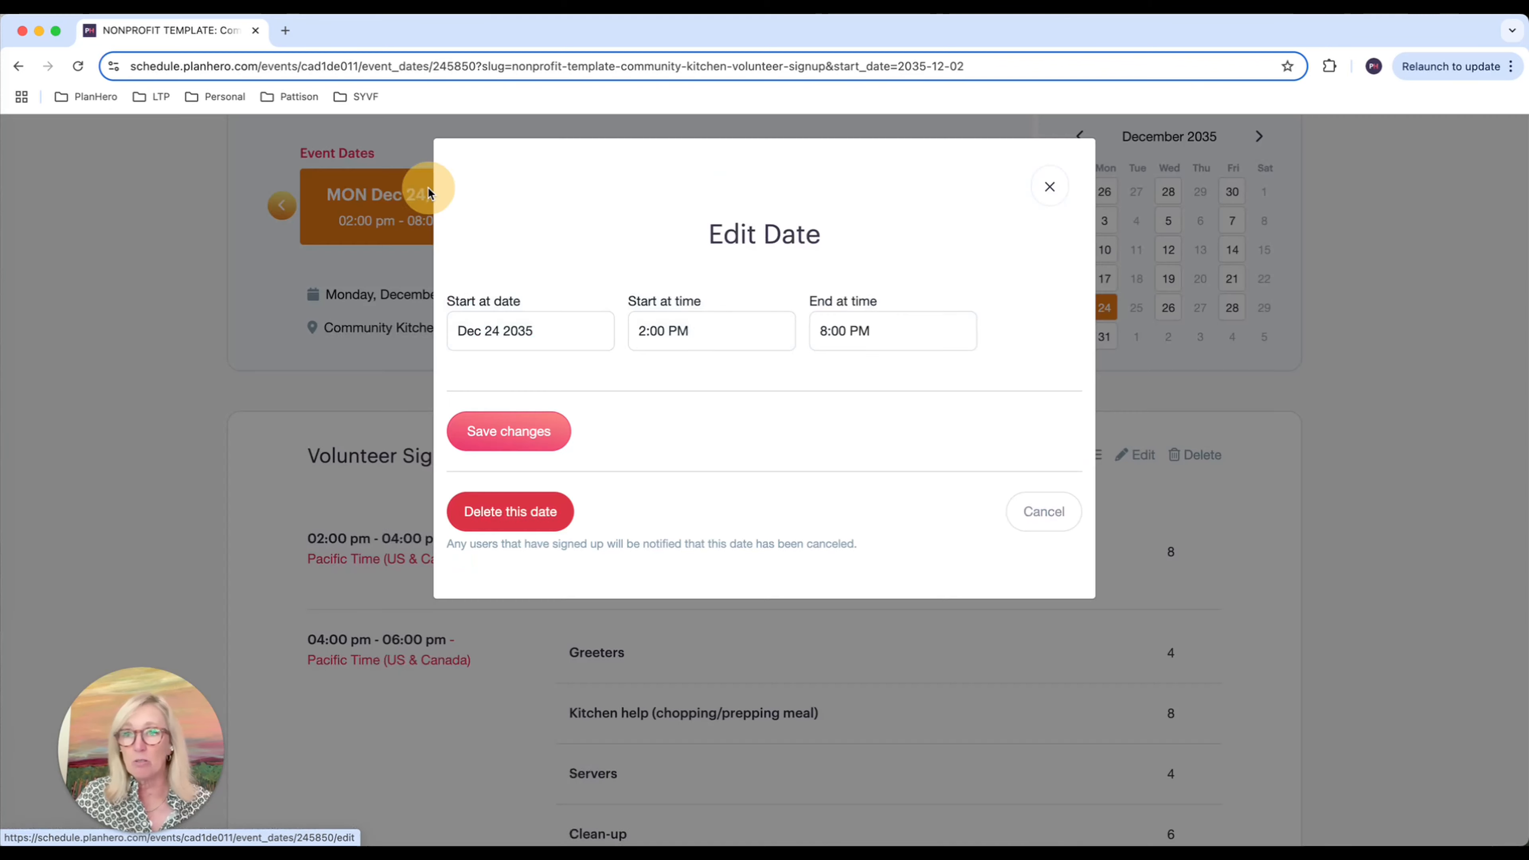
pyautogui.click(1050, 186)
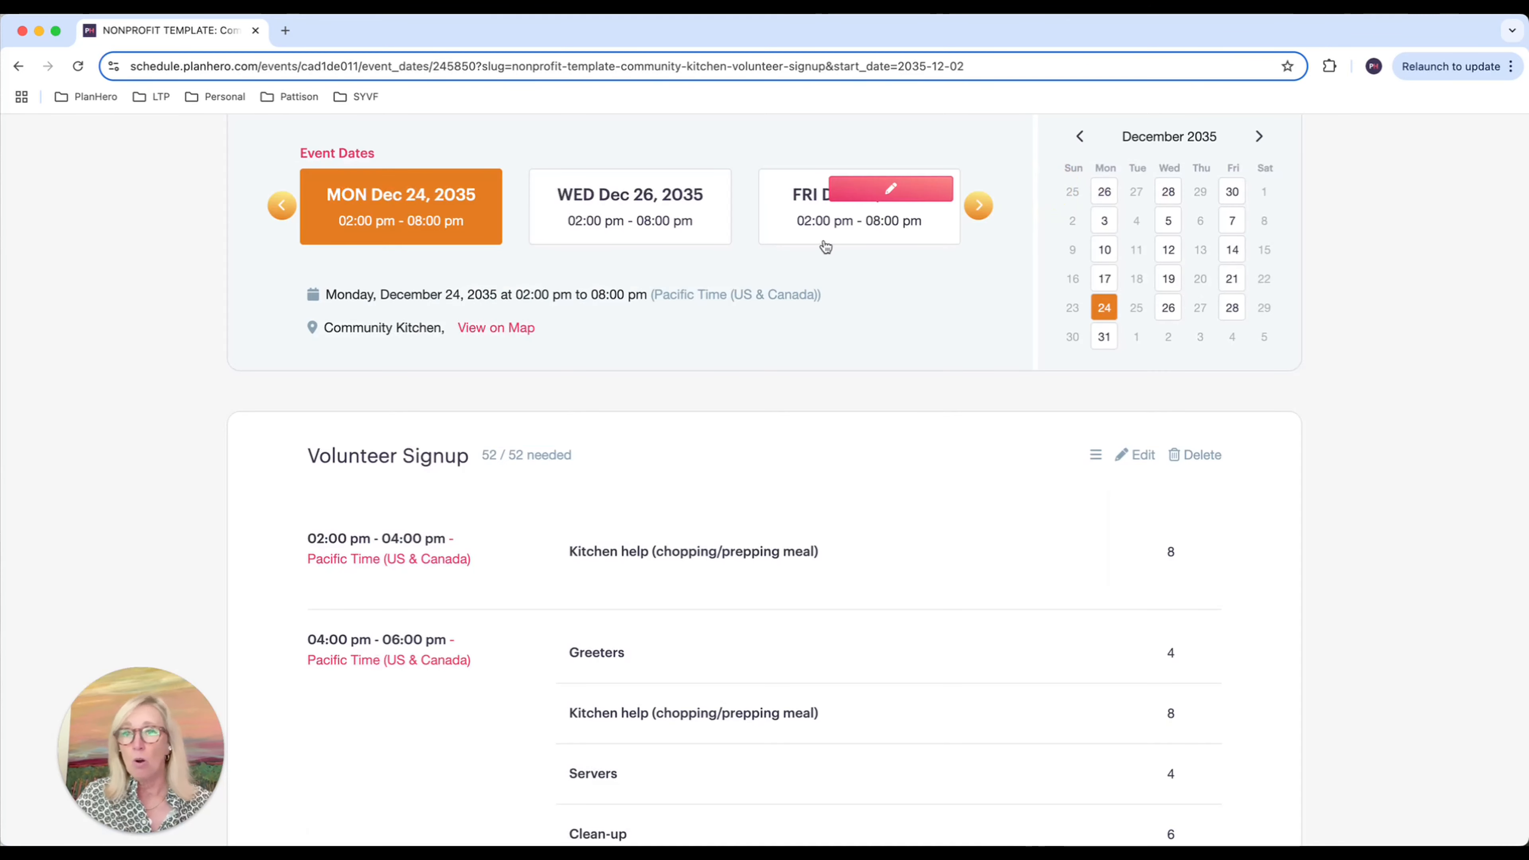
# - Open the December 24 Volunteer Signup list for editing and set the 2:00 PM to 4:00 PM Kitchen help amount to 16
pyautogui.scroll(-1, 824, 244)
pyautogui.scroll(-5, 823, 244)
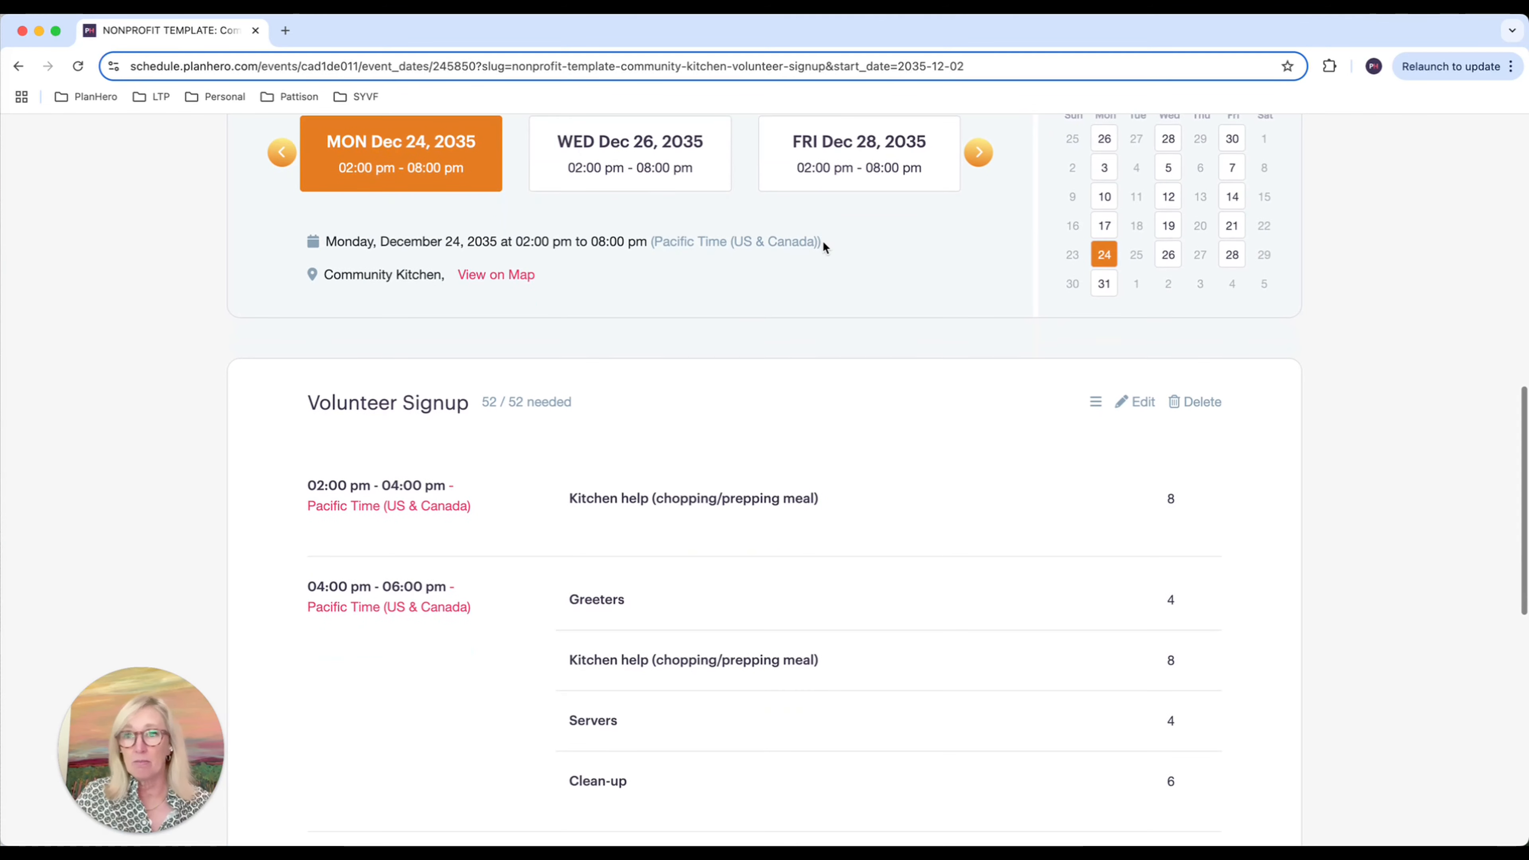
pyautogui.scroll(-2, 824, 244)
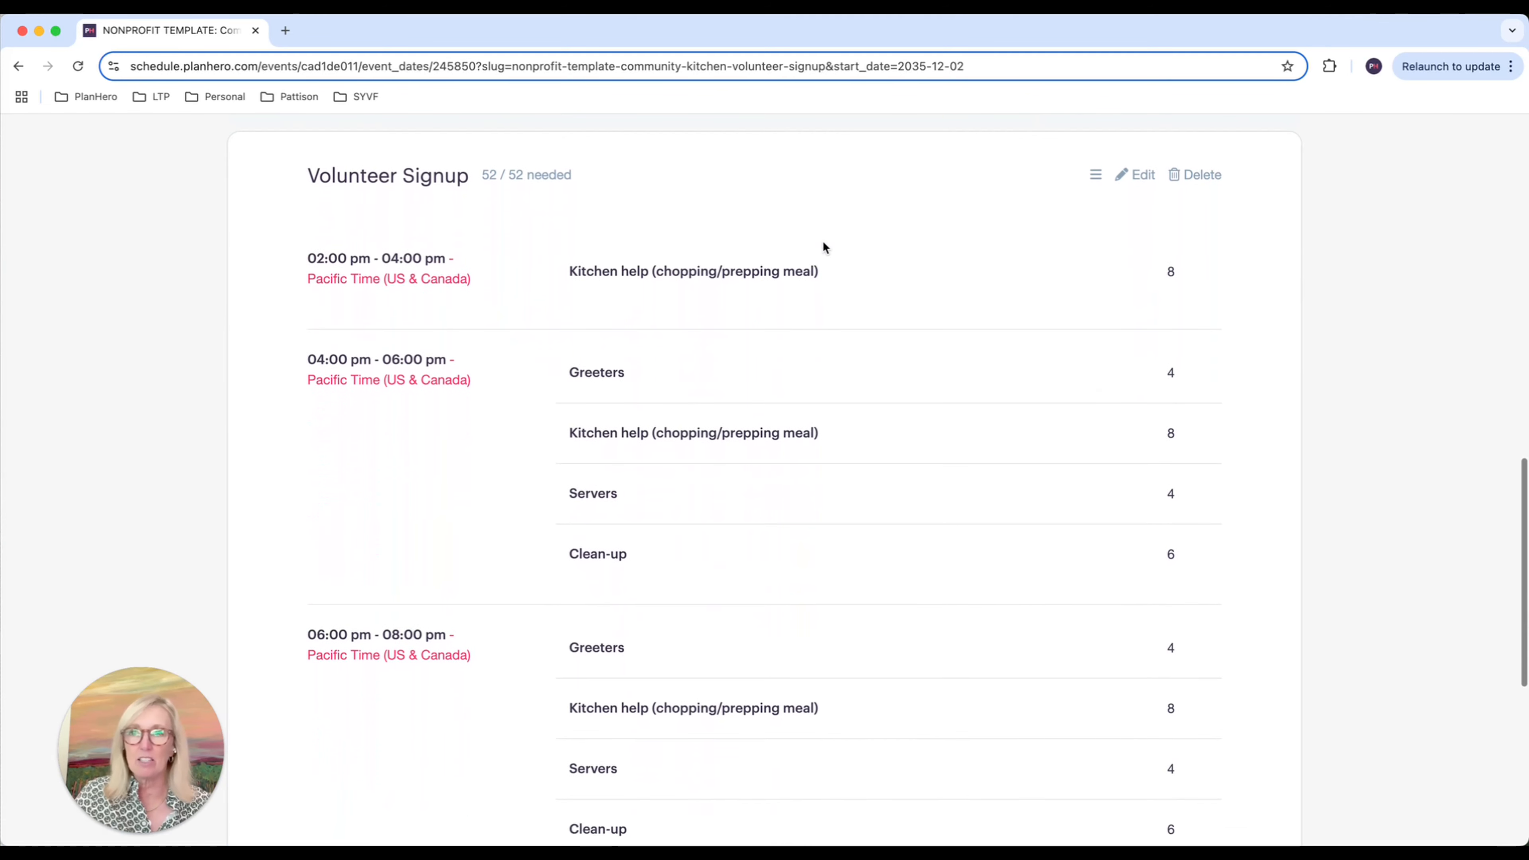
pyautogui.scroll(1, 823, 244)
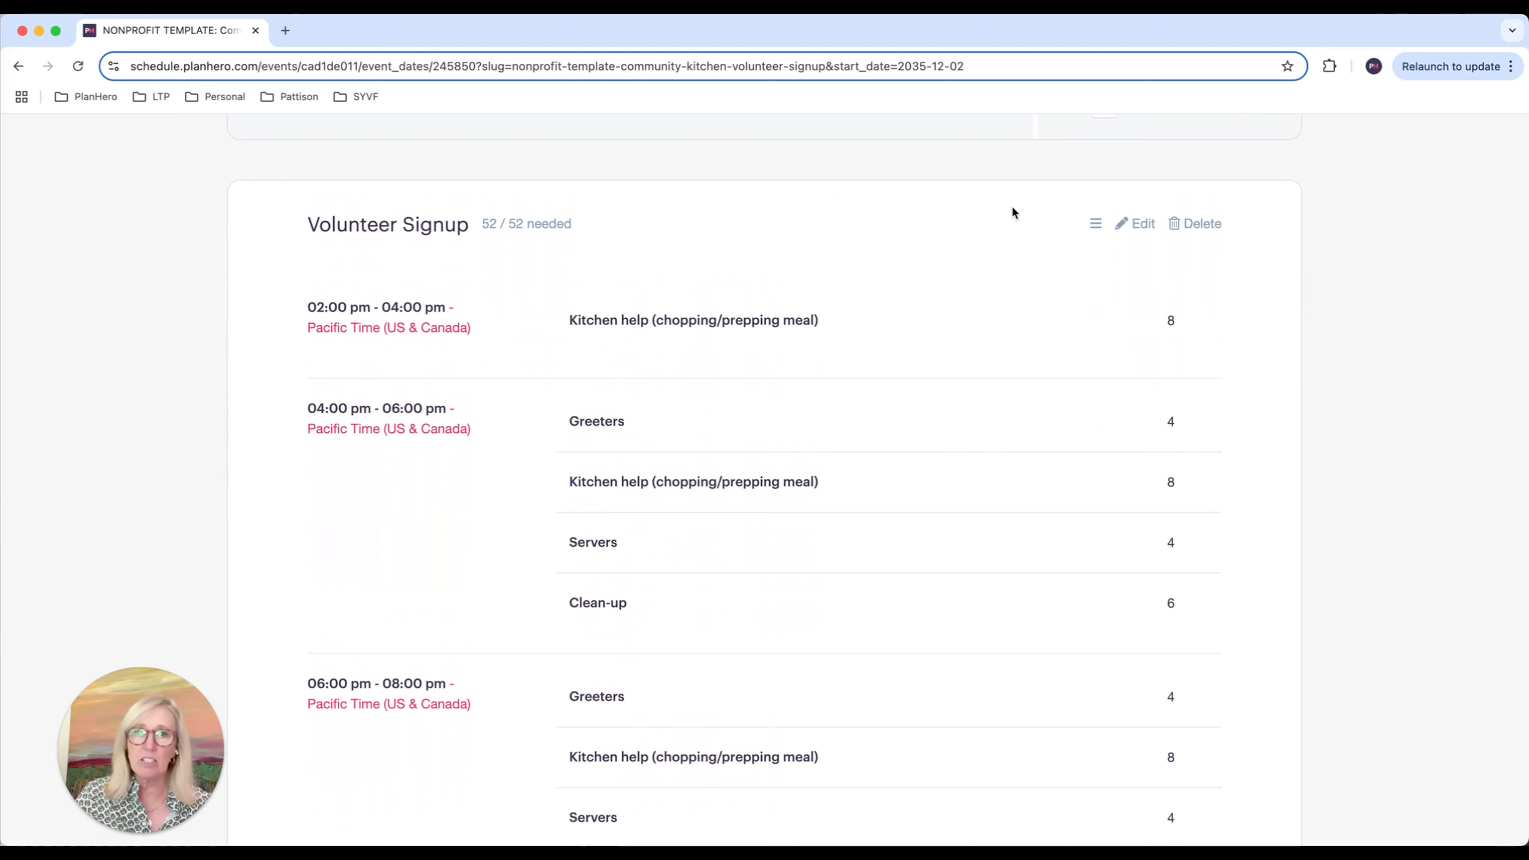
pyautogui.click(1138, 222)
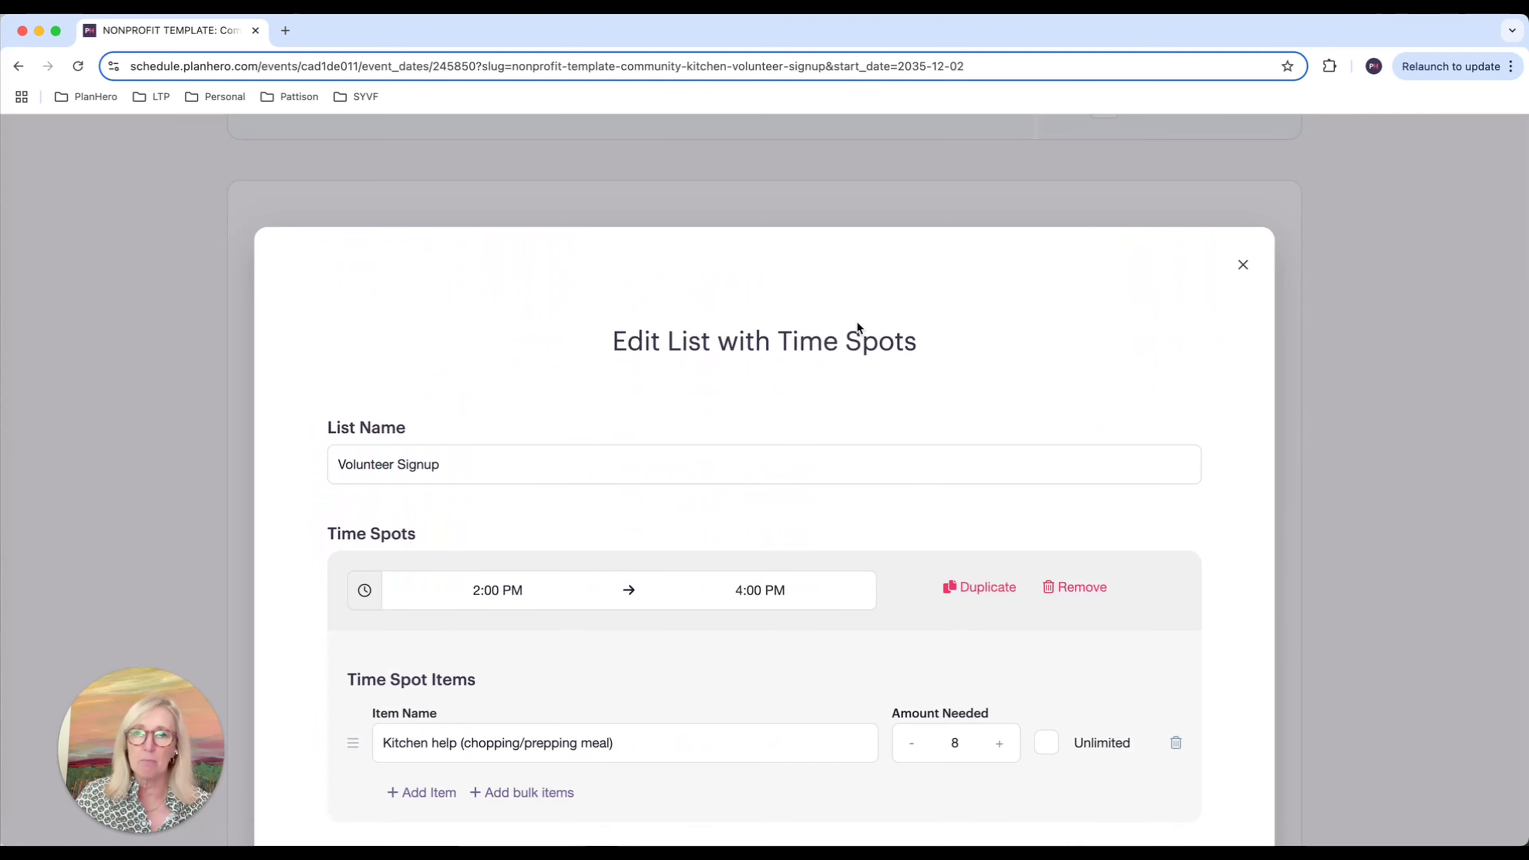
pyautogui.scroll(-4, 857, 327)
pyautogui.scroll(-2, 858, 327)
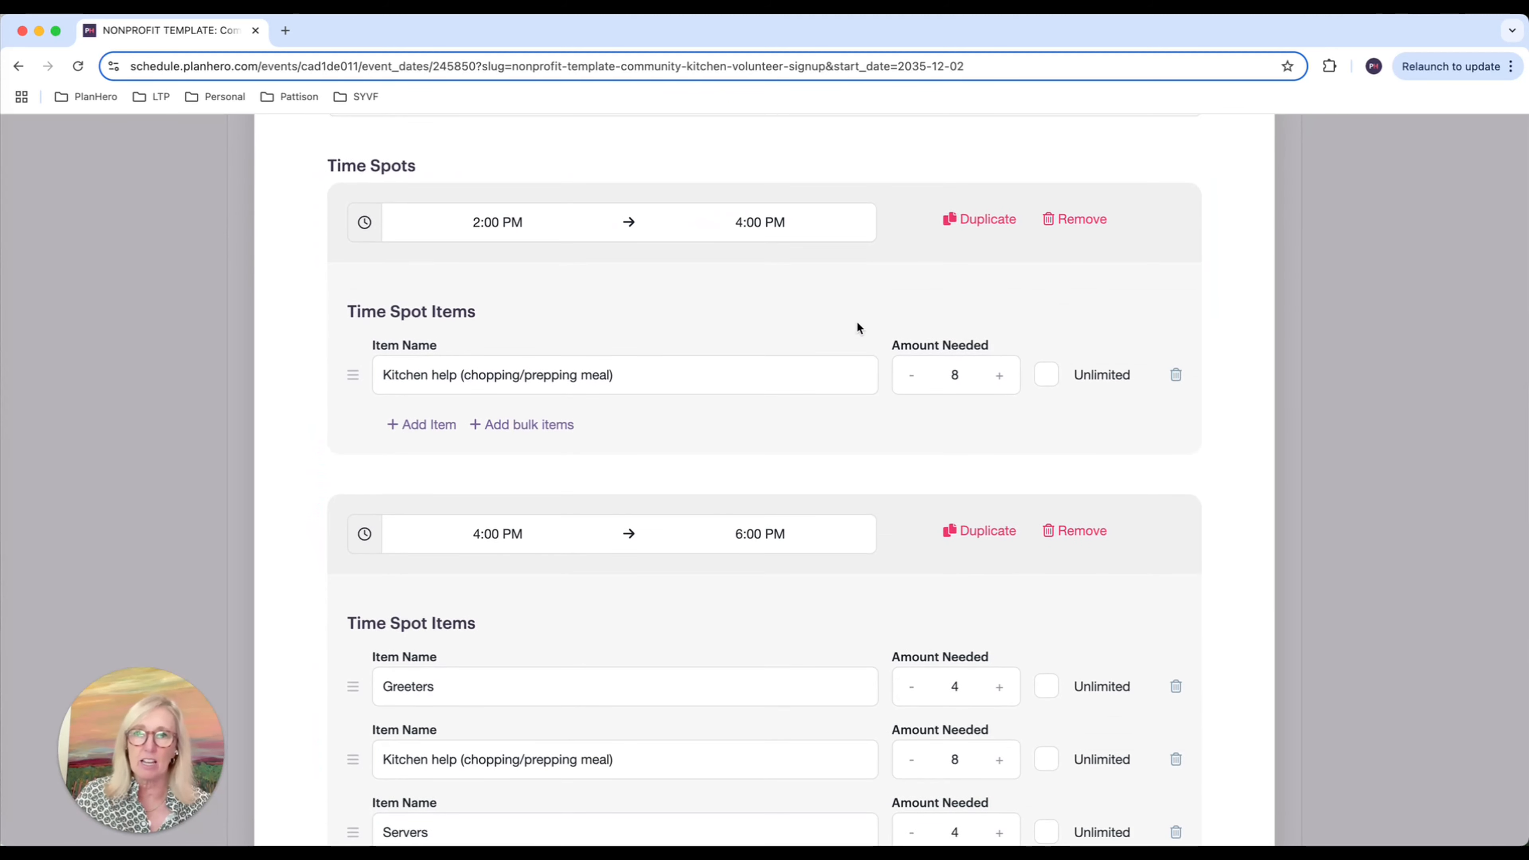
pyautogui.doubleClick(953, 375)
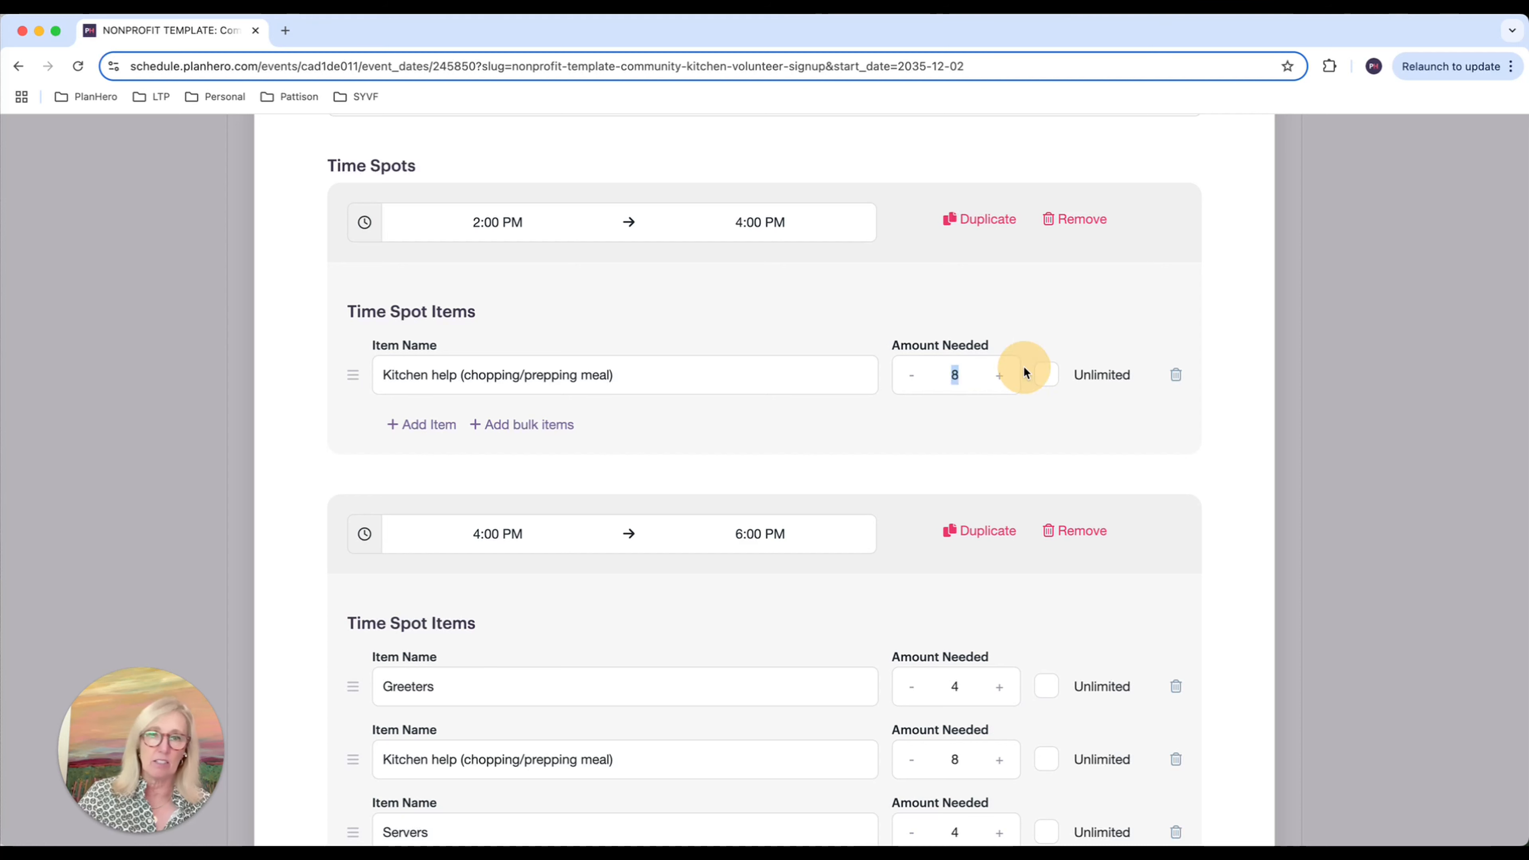
pyautogui.write('16')
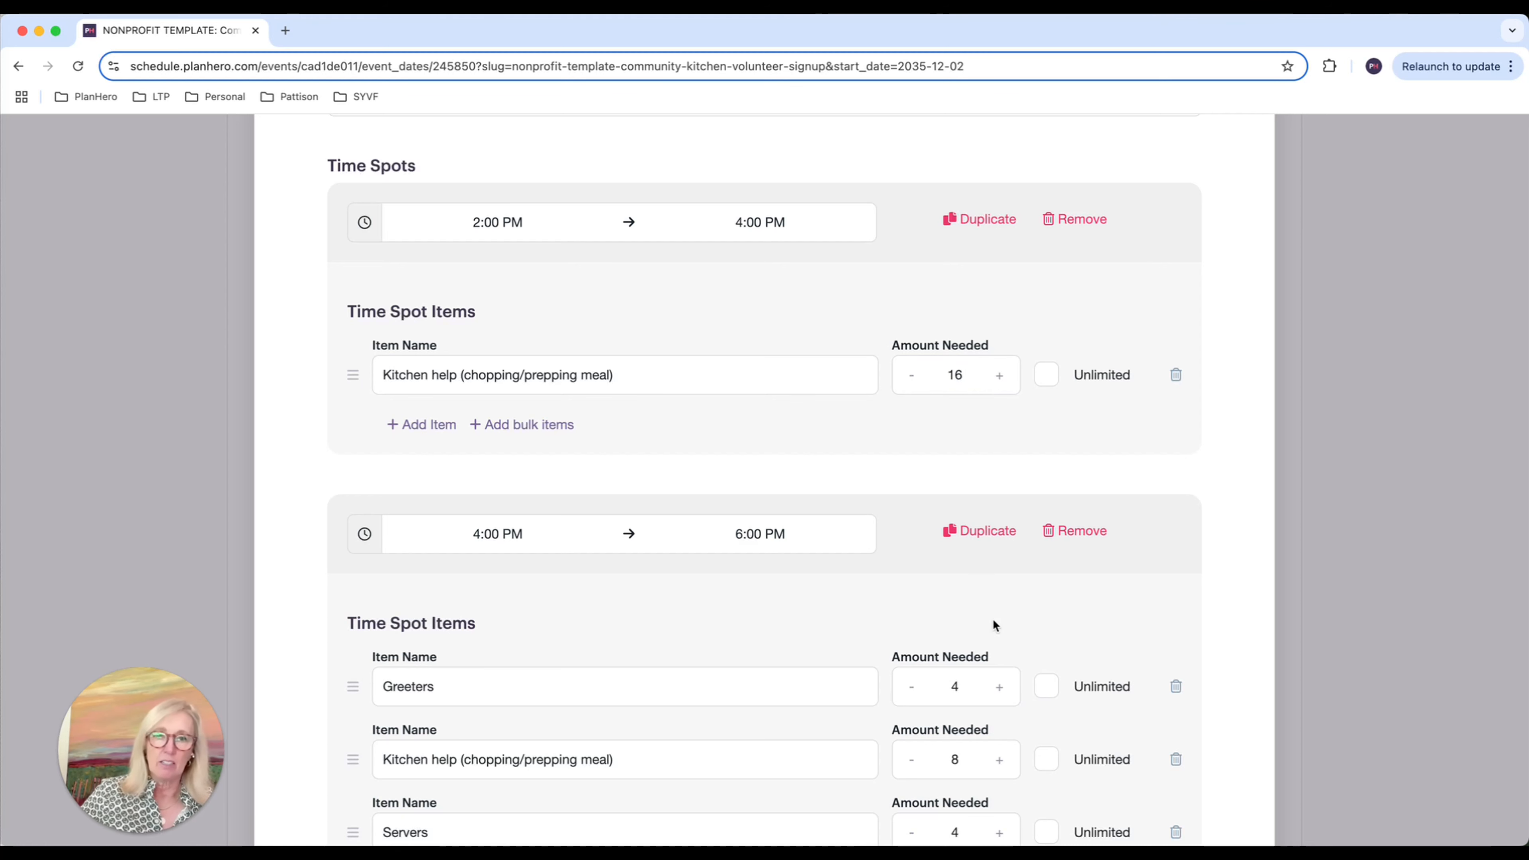
# - Set the 4:00 PM to 6:00 PM amounts to 8 Greeters, 16 Kitchen help, 8 Servers and 12 Clean-up
pyautogui.doubleClick(957, 686)
pyautogui.write('8')
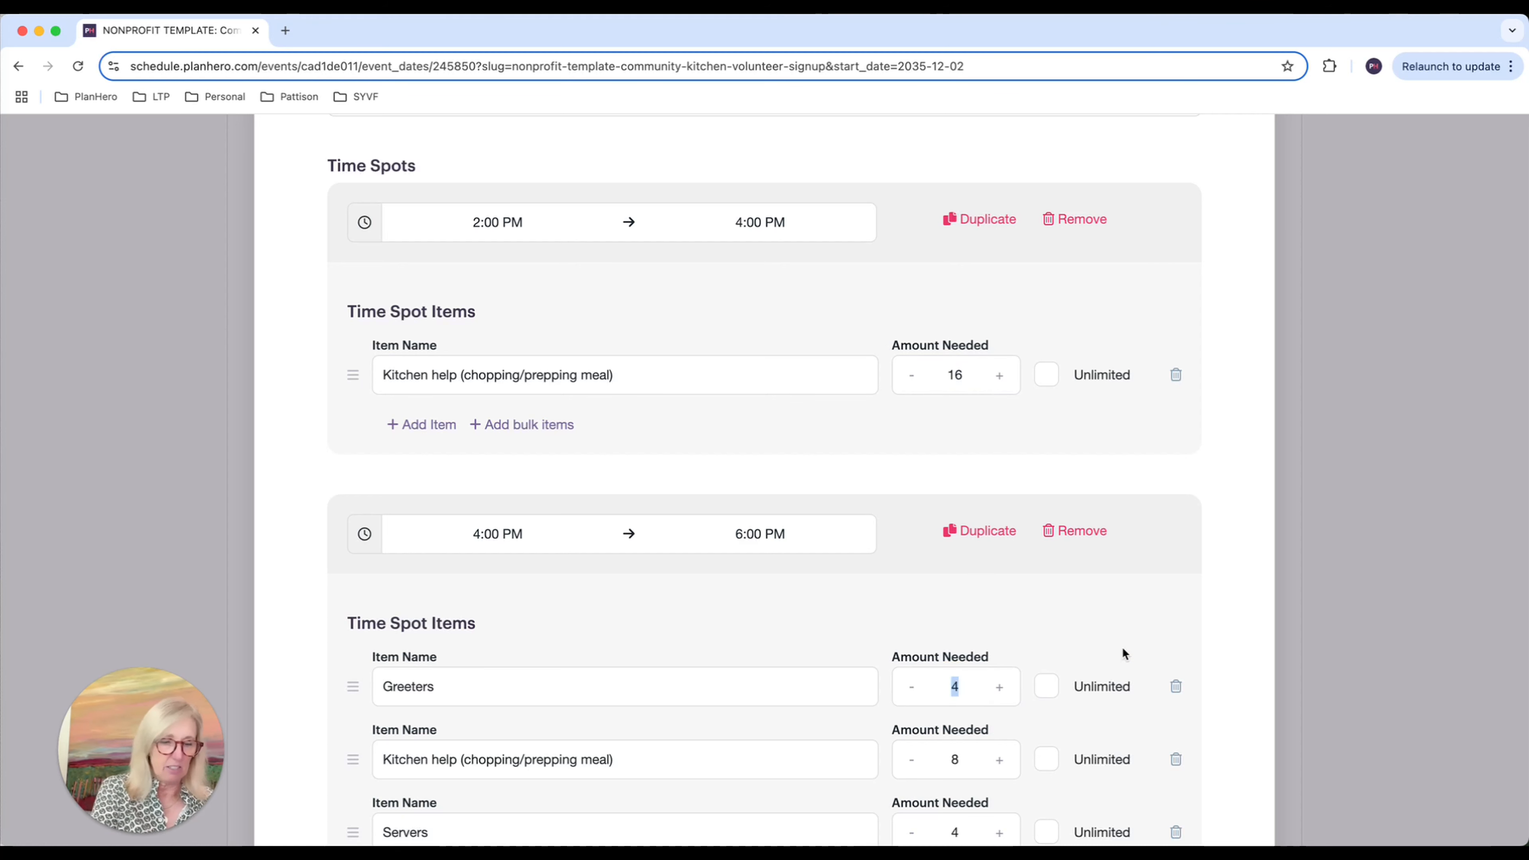
pyautogui.scroll(-1, 1118, 645)
pyautogui.scroll(-4, 1120, 650)
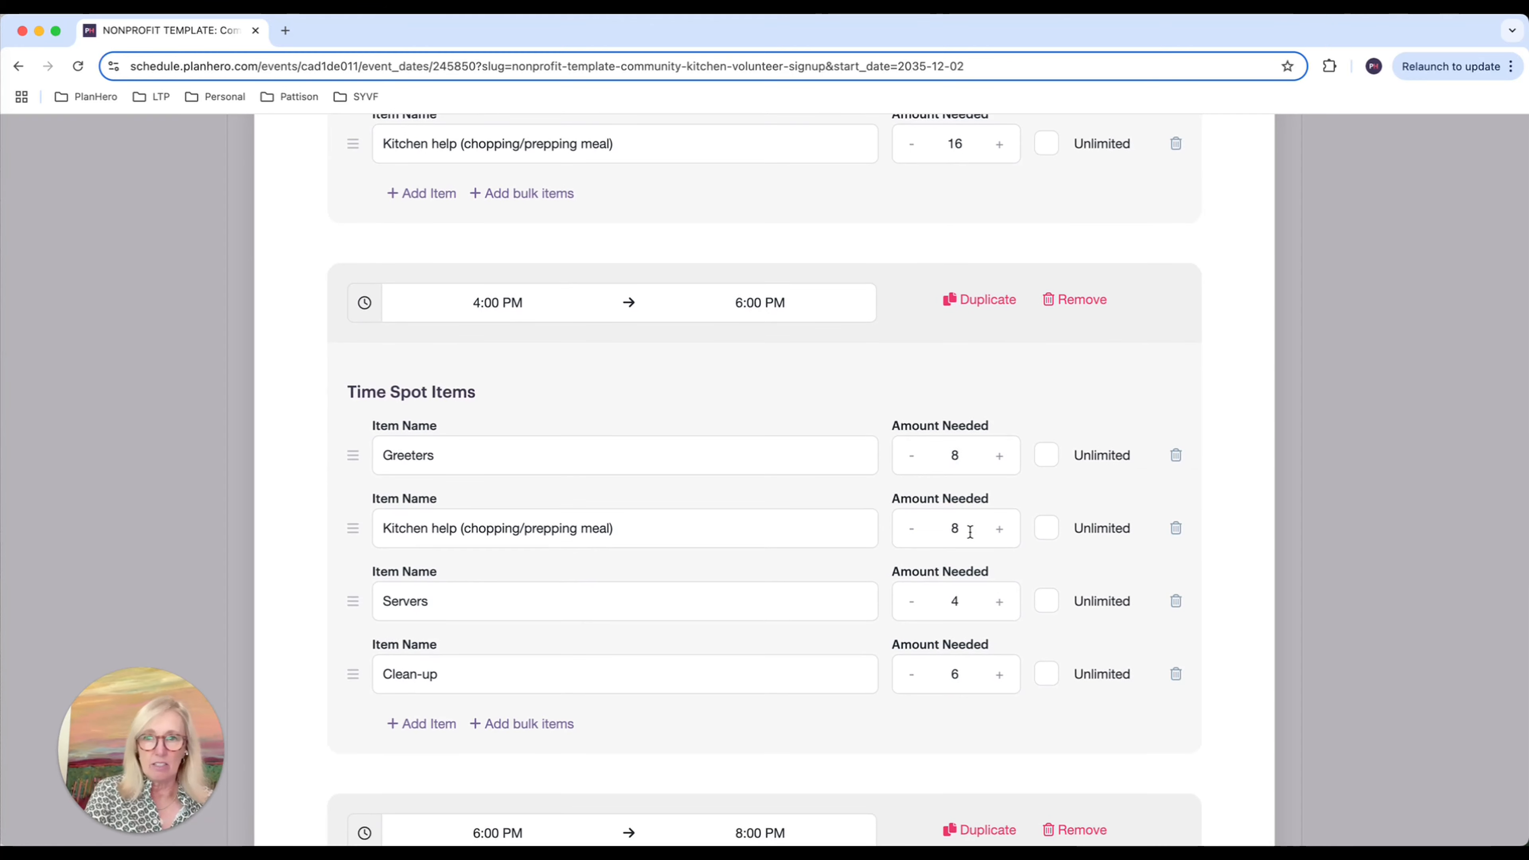
pyautogui.doubleClick(955, 529)
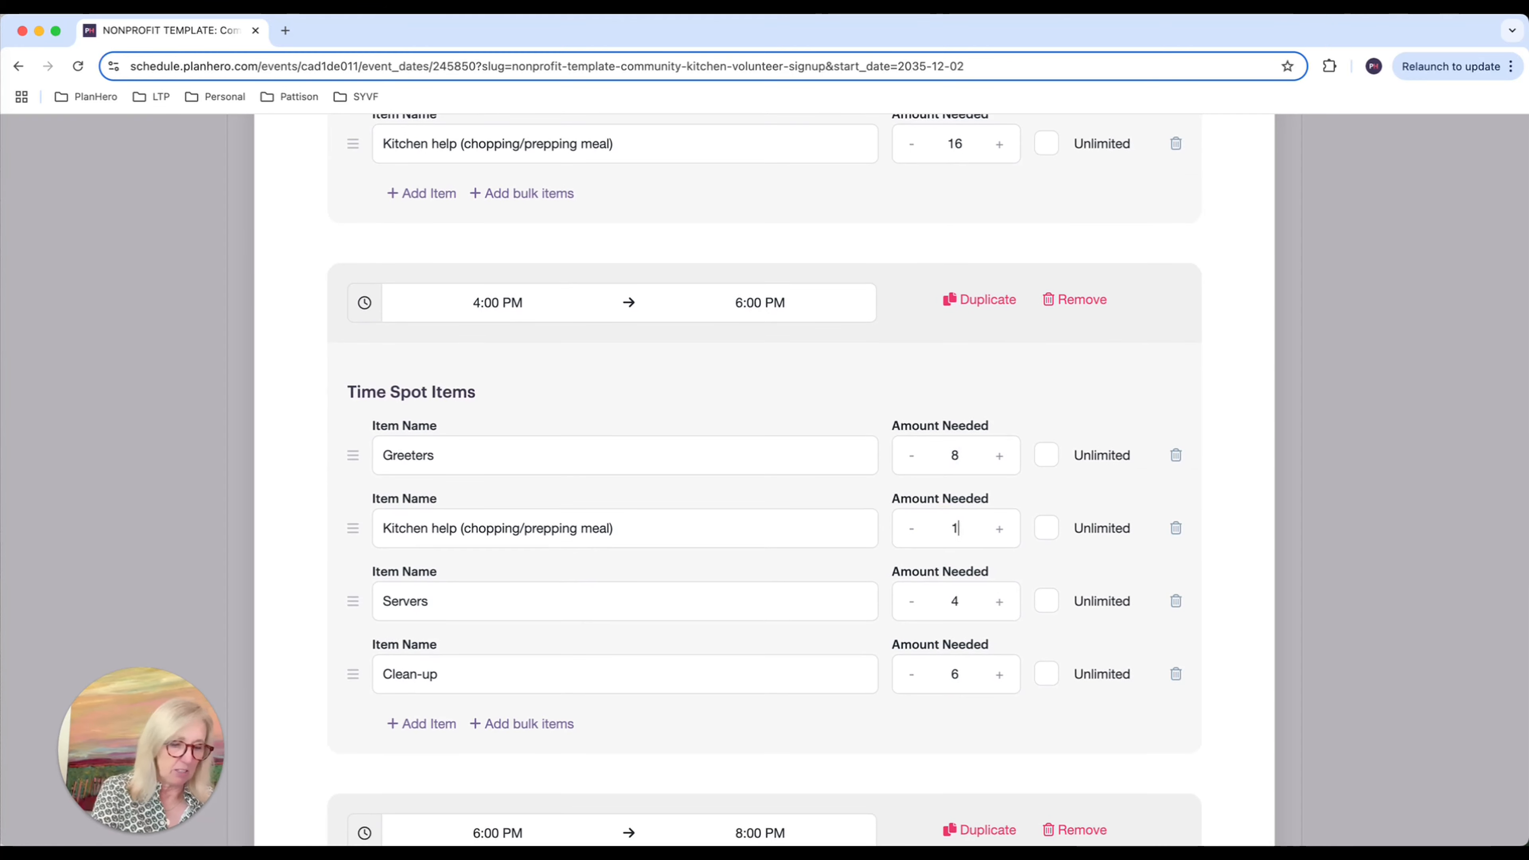
pyautogui.write('16')
pyautogui.doubleClick(952, 601)
pyautogui.write('8')
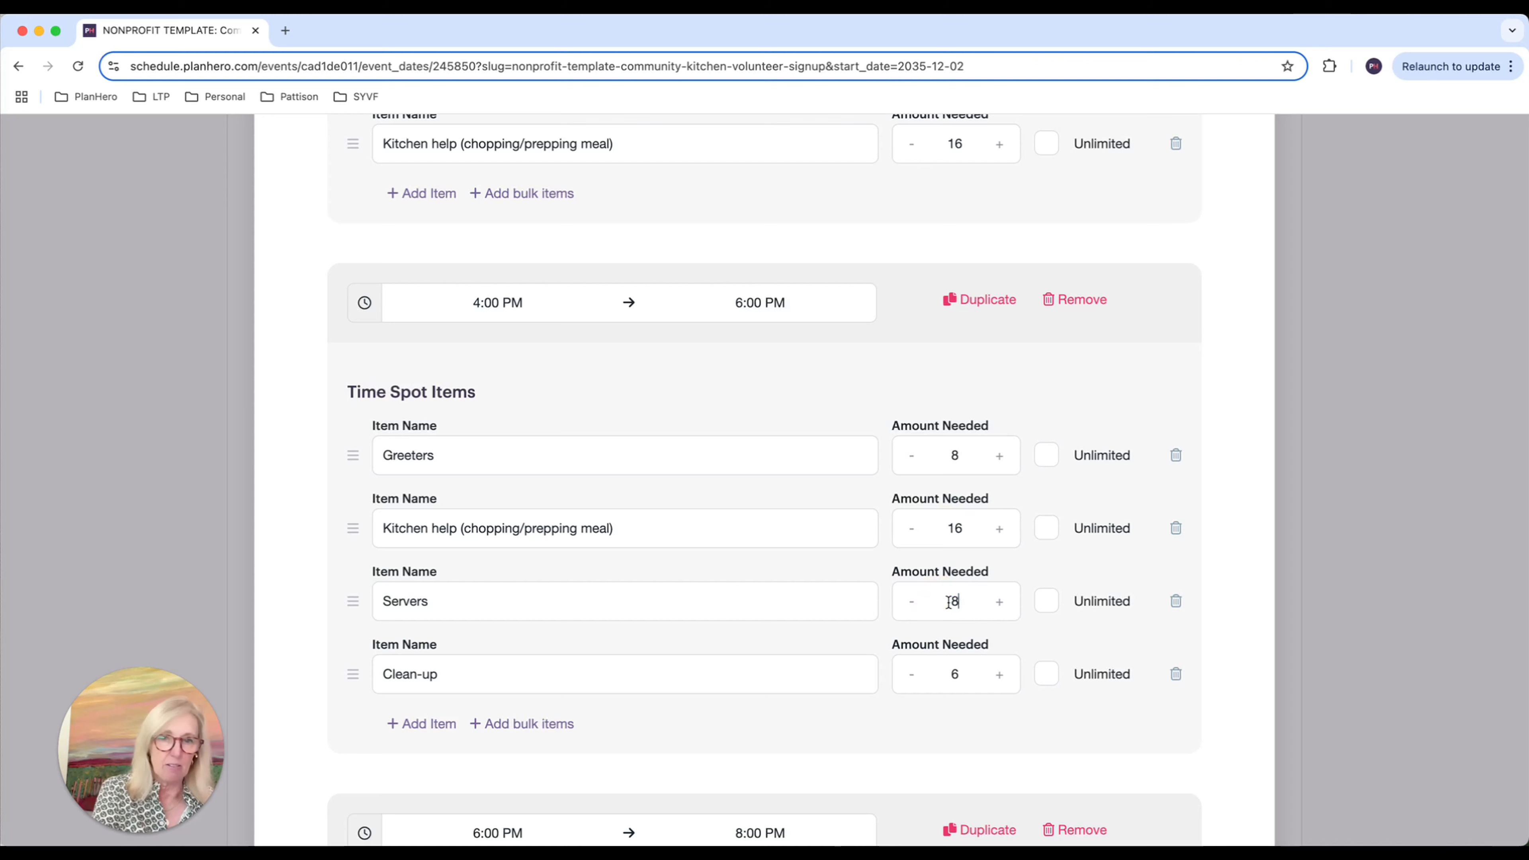
pyautogui.doubleClick(957, 674)
pyautogui.write('12')
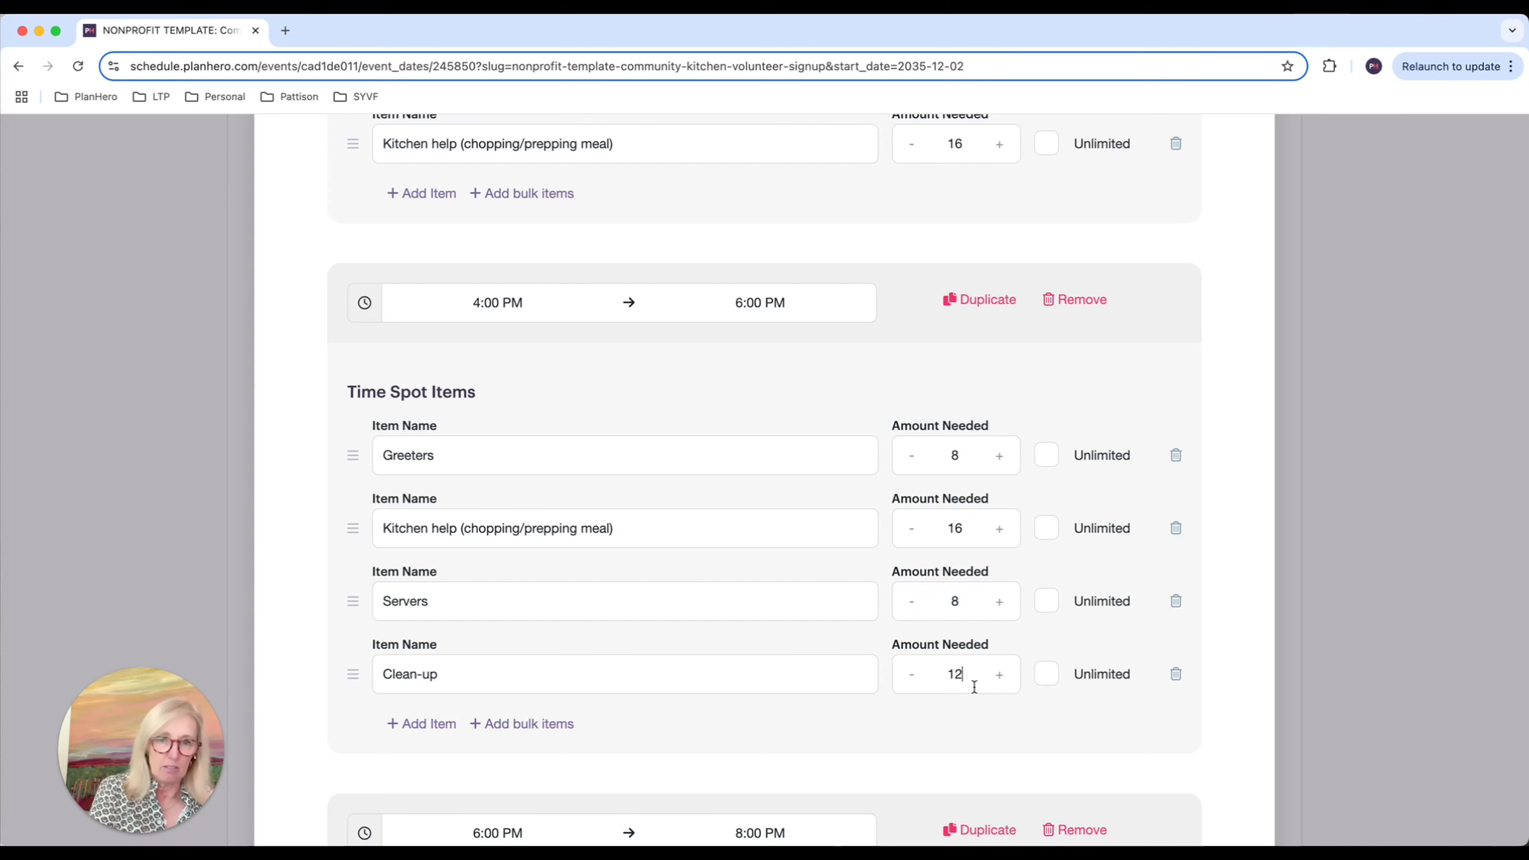
# - Set the 6:00 PM to 8:00 PM amounts to 8 Greeters, 16 Kitchen help, 8 Servers and 12 Clean-up
pyautogui.scroll(-3, 1057, 720)
pyautogui.scroll(-10, 1057, 720)
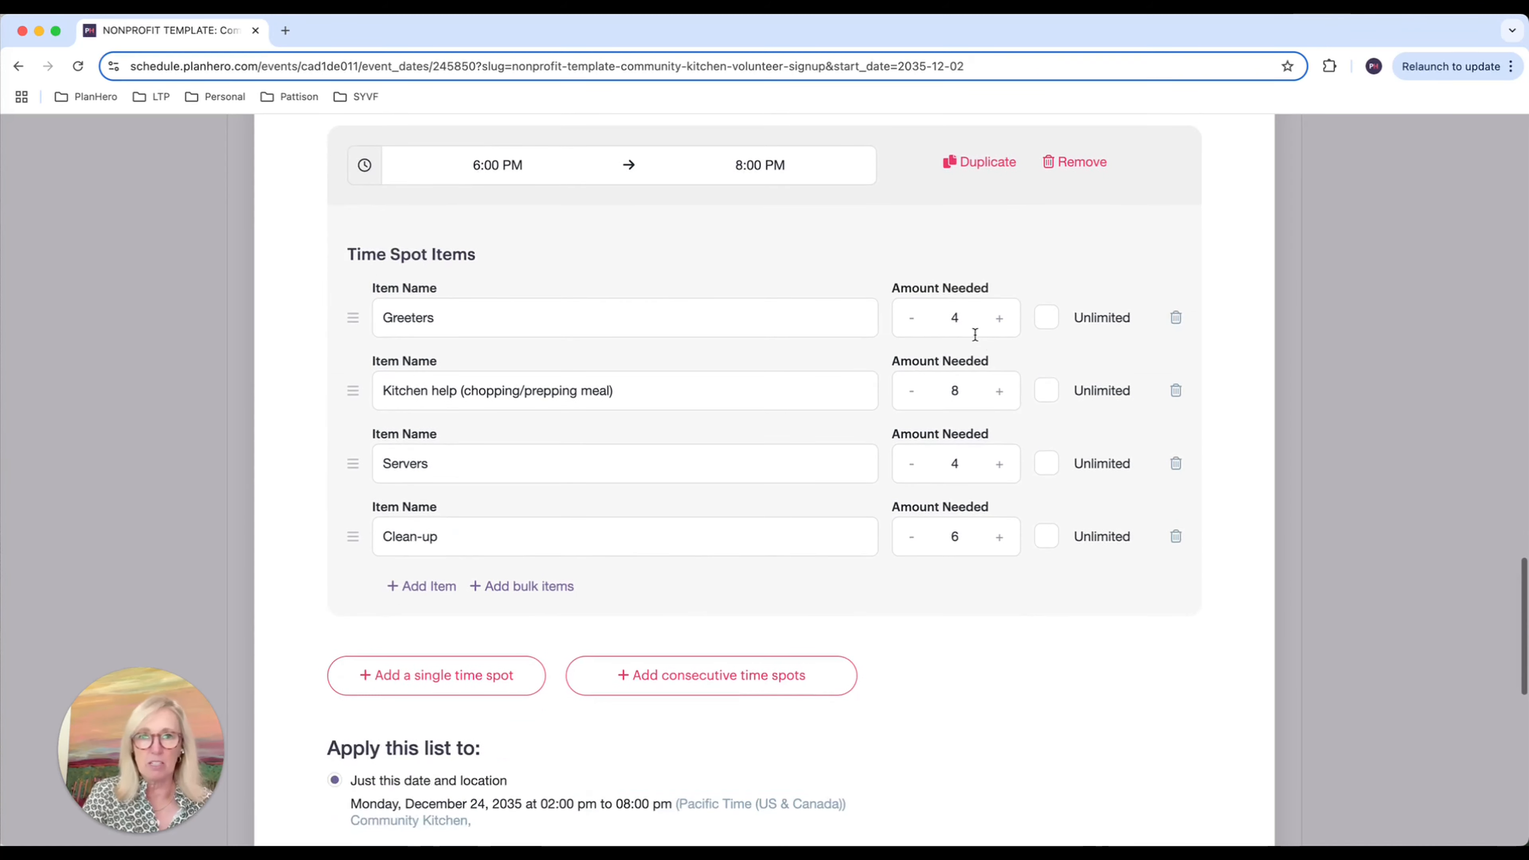
pyautogui.doubleClick(953, 318)
pyautogui.write('8')
pyautogui.press('Tab')
pyautogui.write('16')
pyautogui.doubleClick(944, 466)
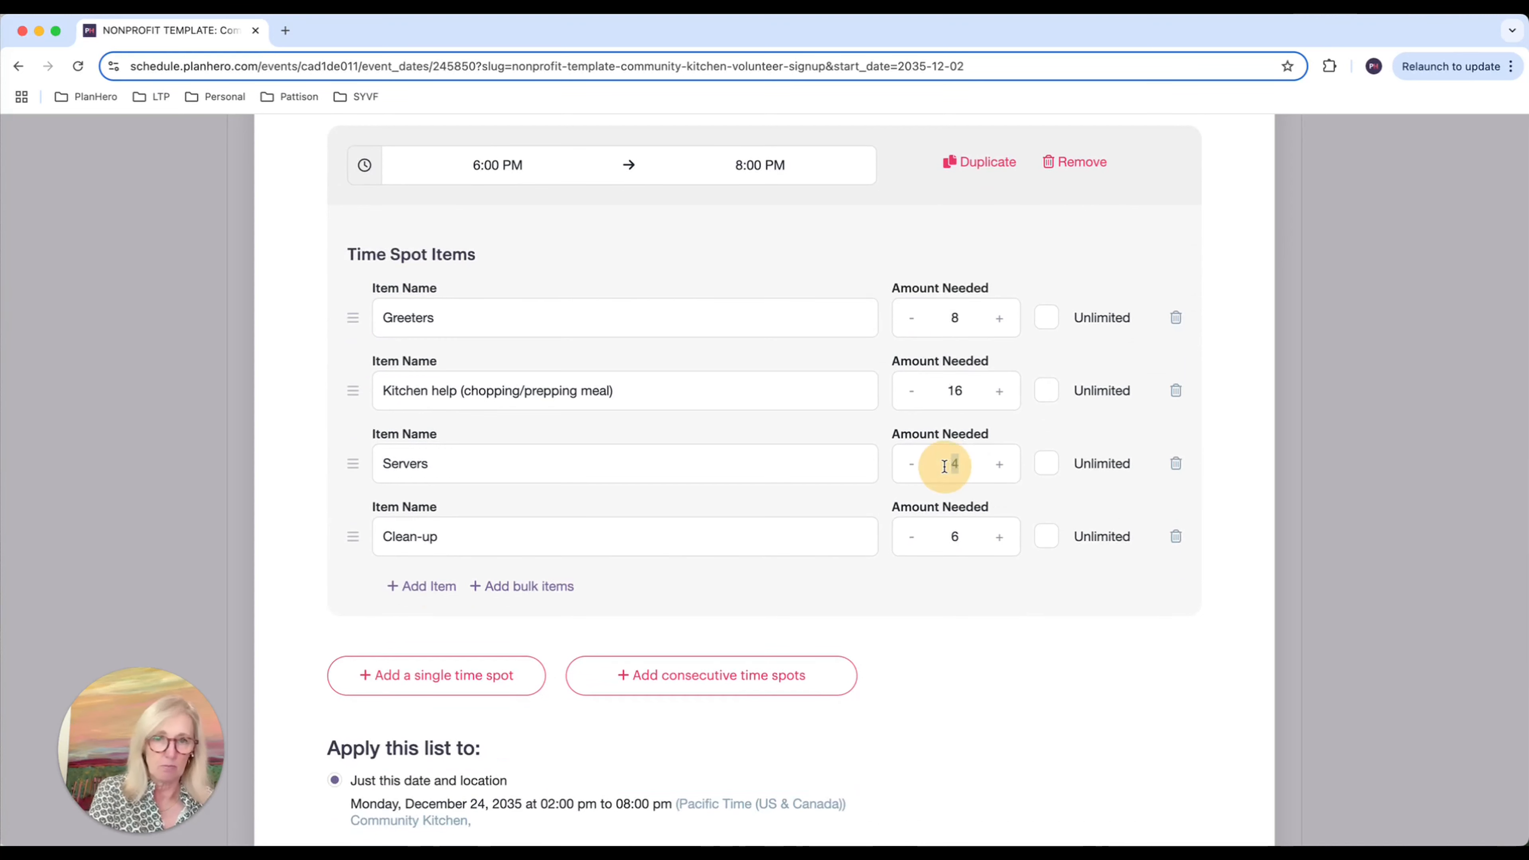
pyautogui.write('8')
pyautogui.doubleClick(954, 535)
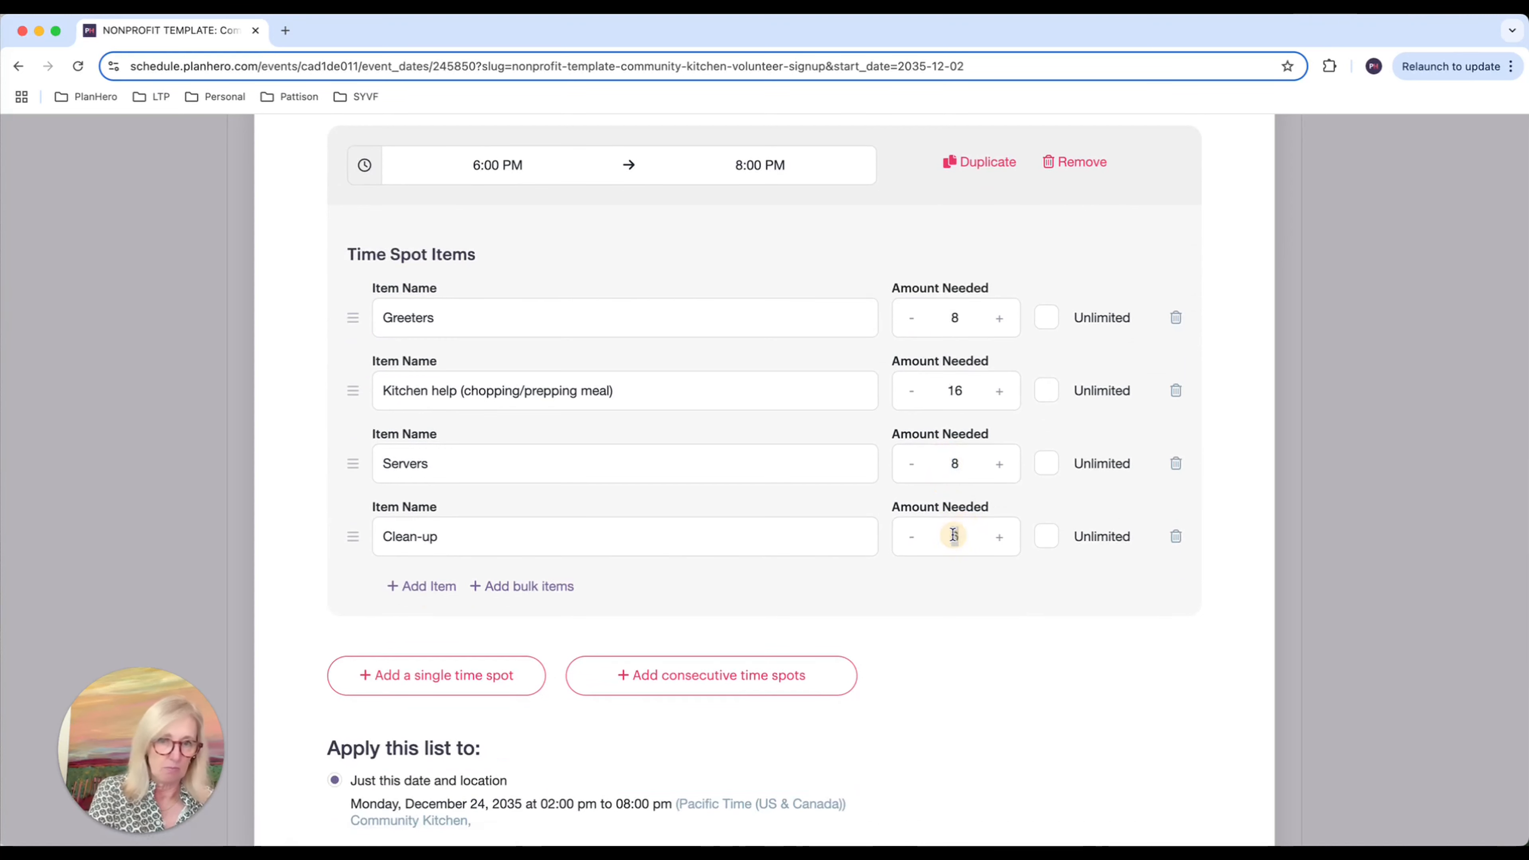
pyautogui.write('12')
# - Update the signup list with the changes applied to just the December 24, 2035 date and location, and review the saved amounts
pyautogui.scroll(1, 891, 336)
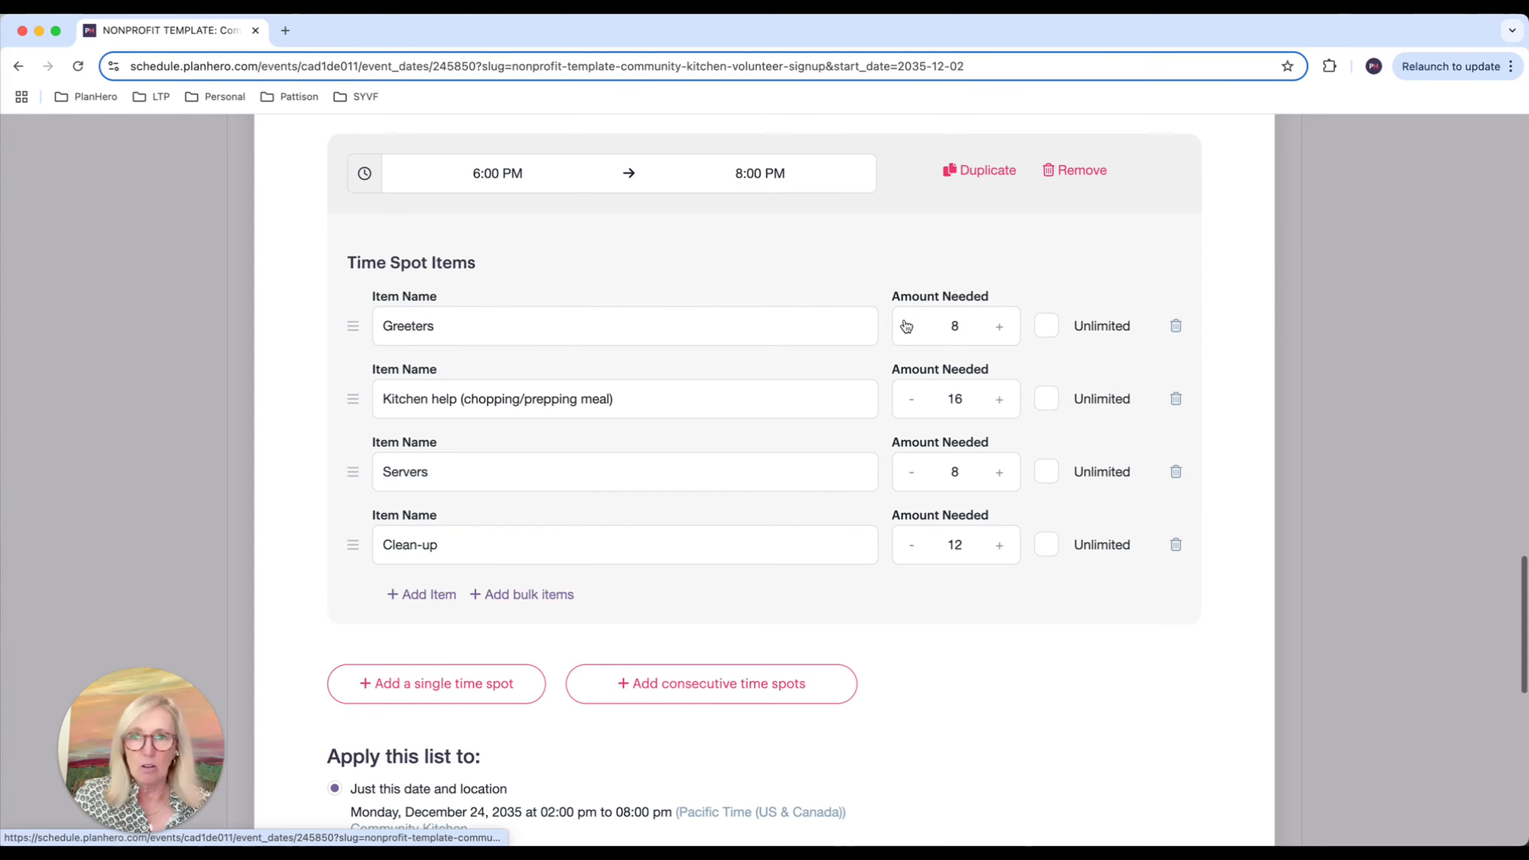
pyautogui.scroll(-10, 905, 327)
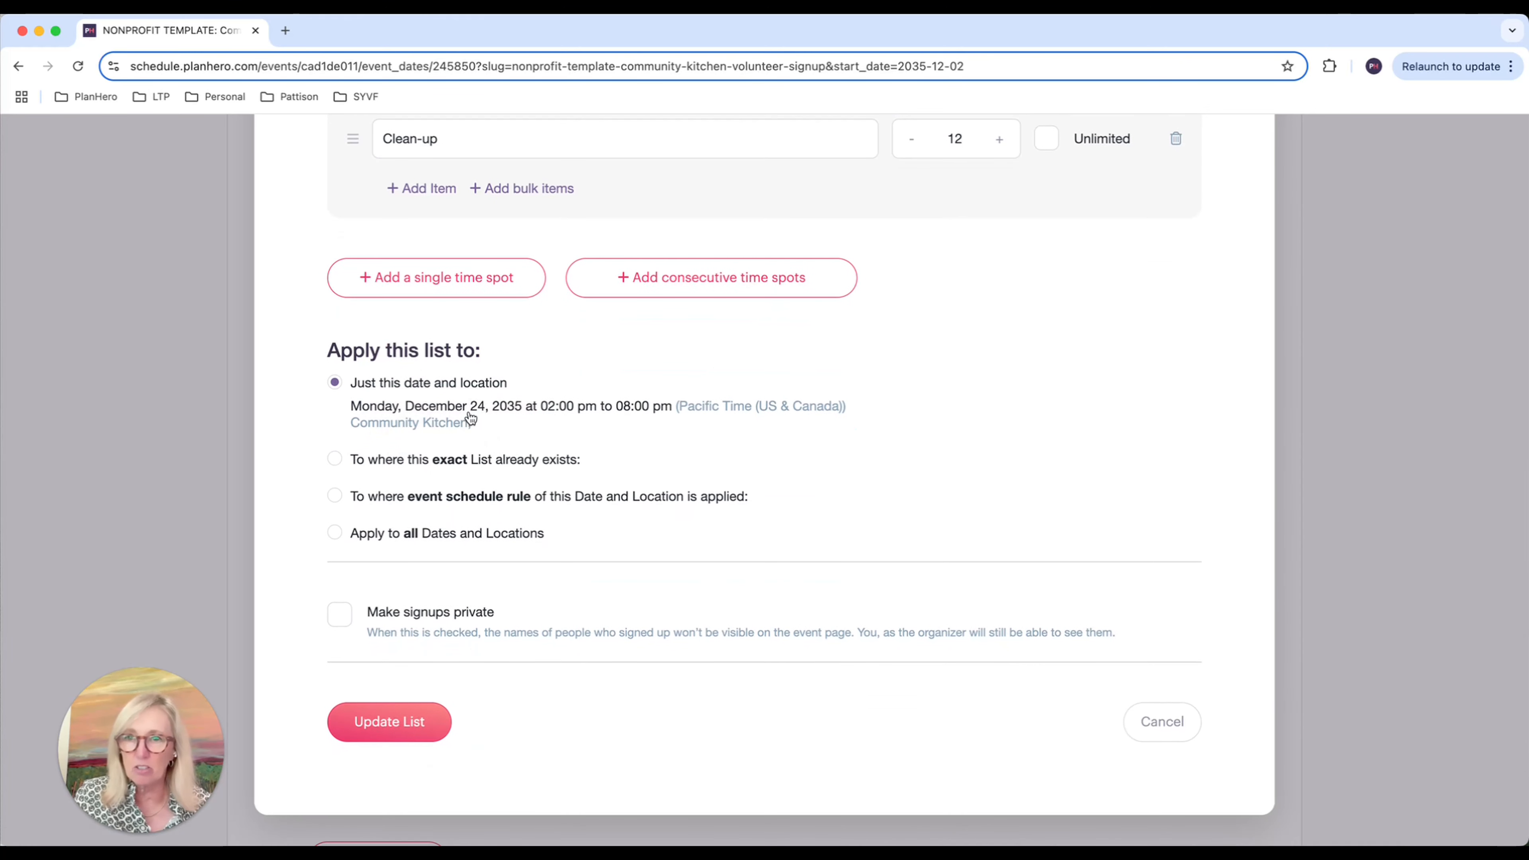
pyautogui.click(416, 721)
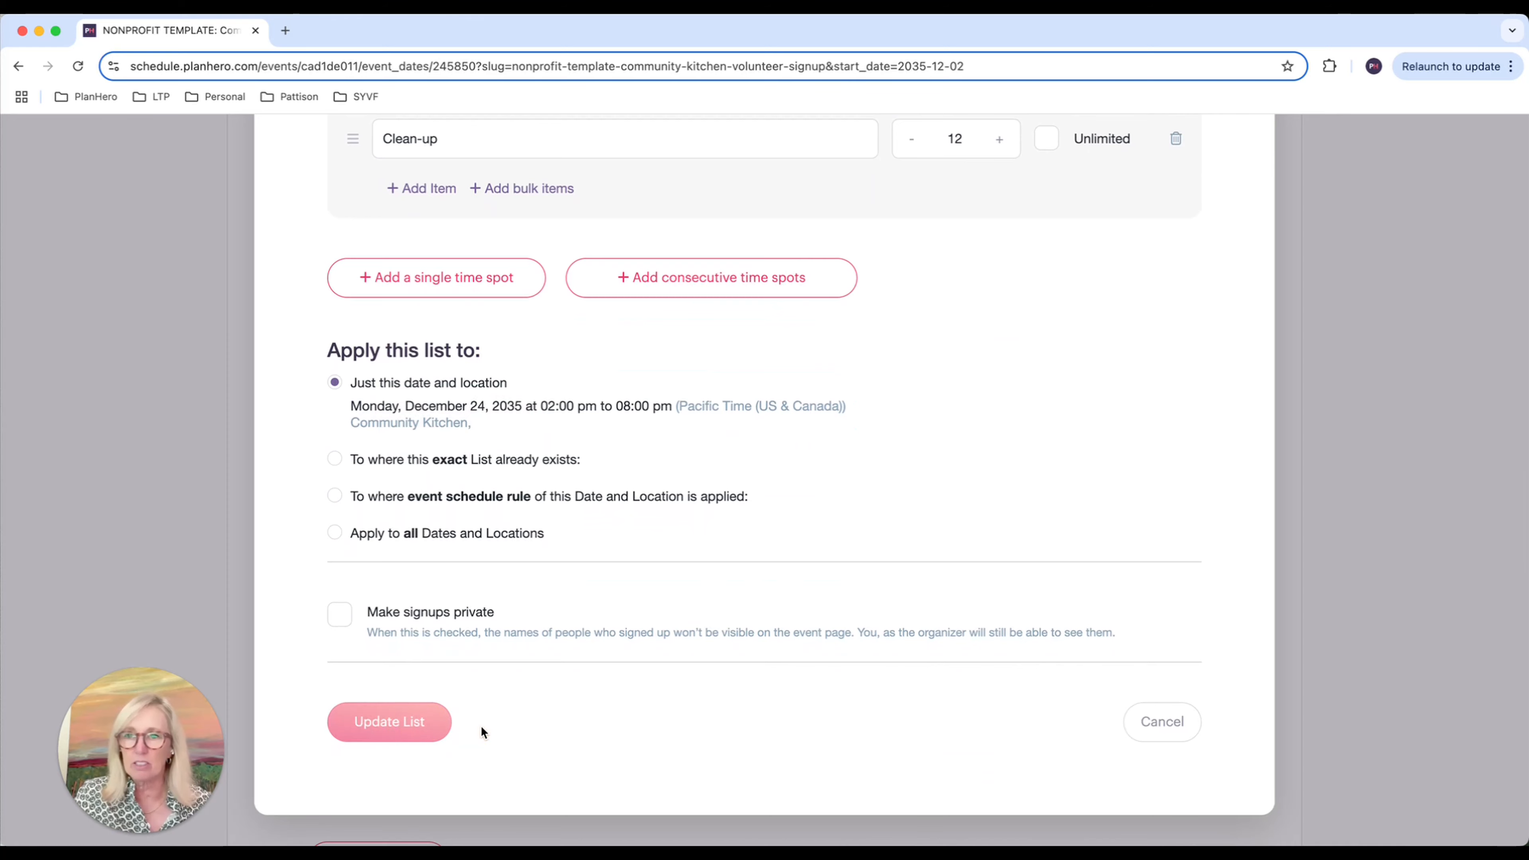
pyautogui.scroll(3, 782, 307)
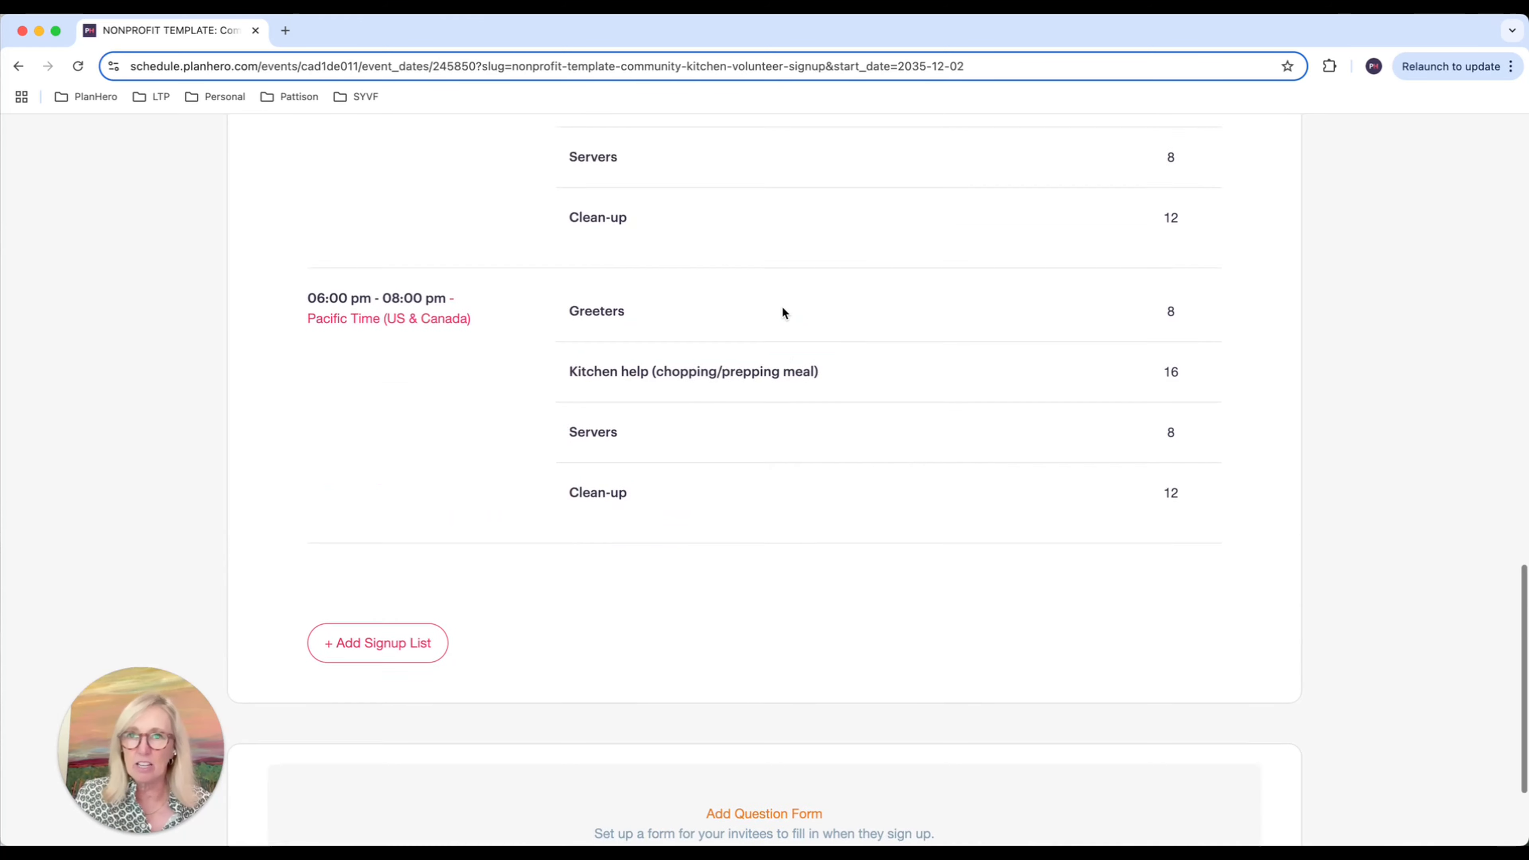
# - Open the event's question form to view the available question types and close it without creating a list
pyautogui.scroll(-3, 782, 307)
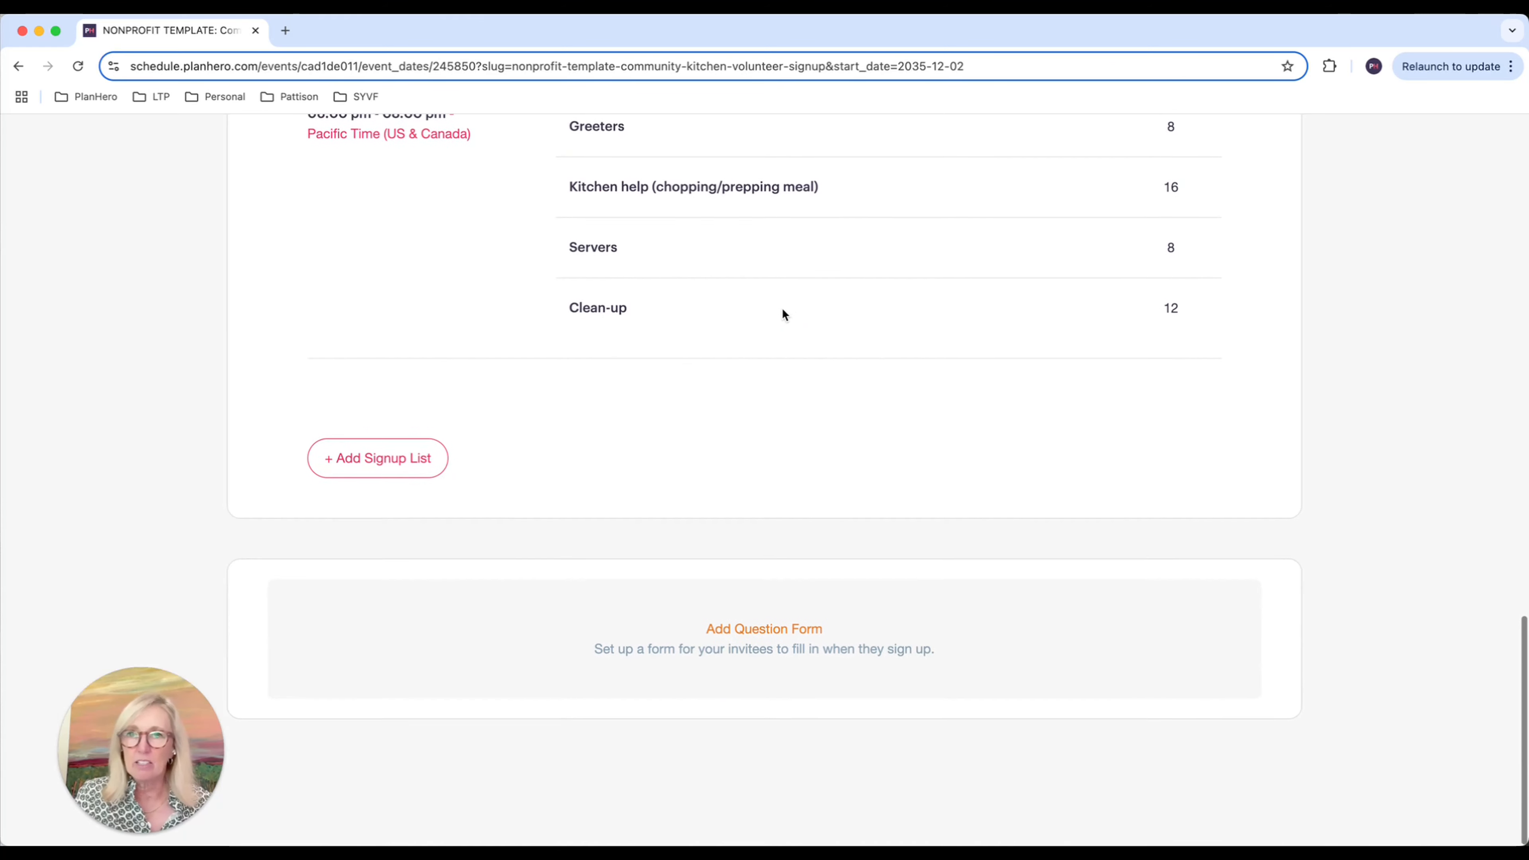
pyautogui.click(778, 654)
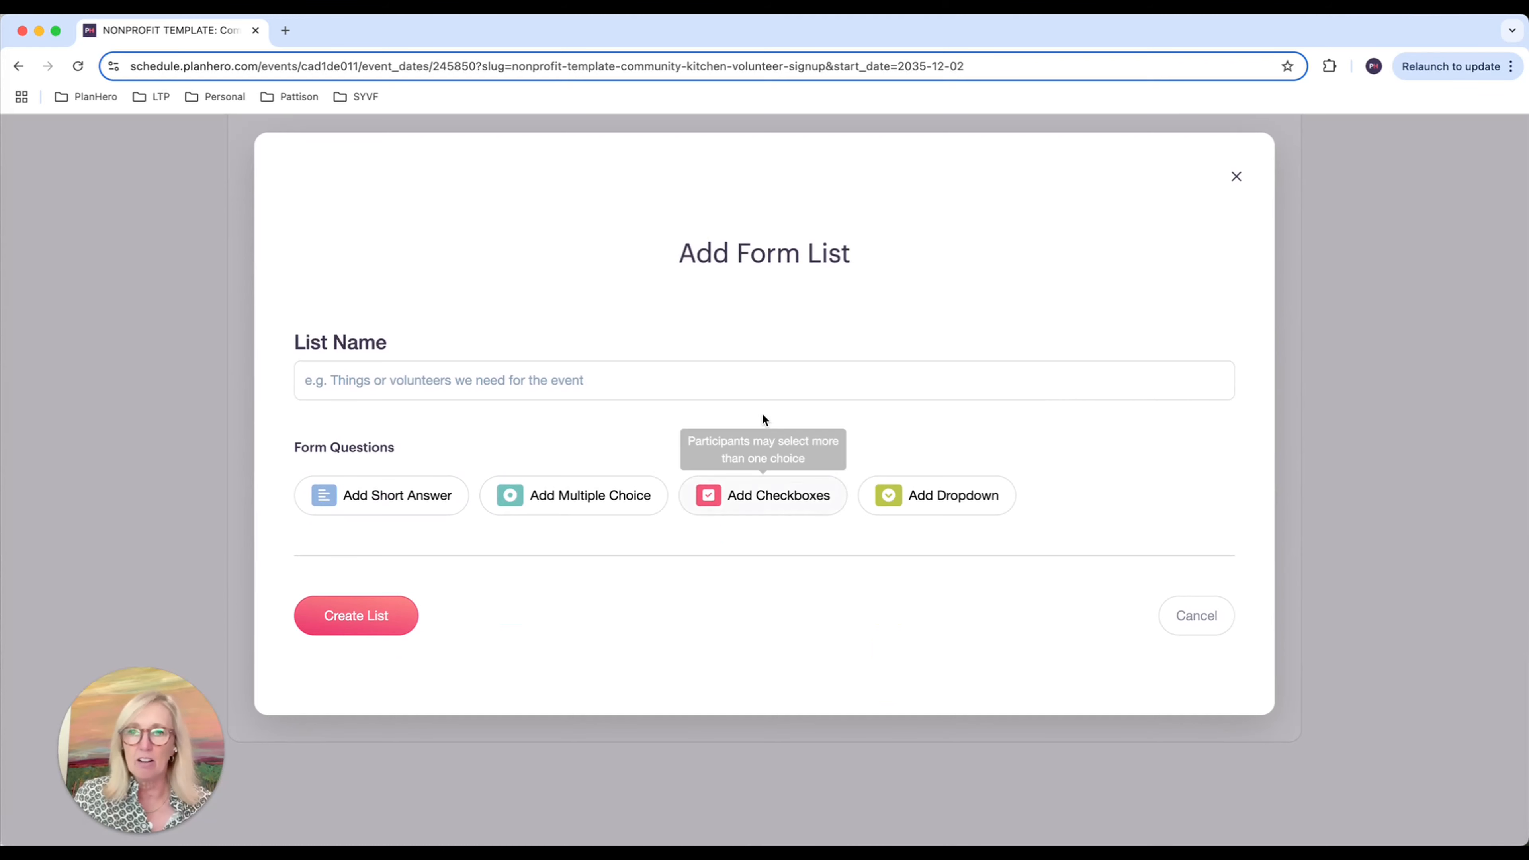
pyautogui.click(1237, 179)
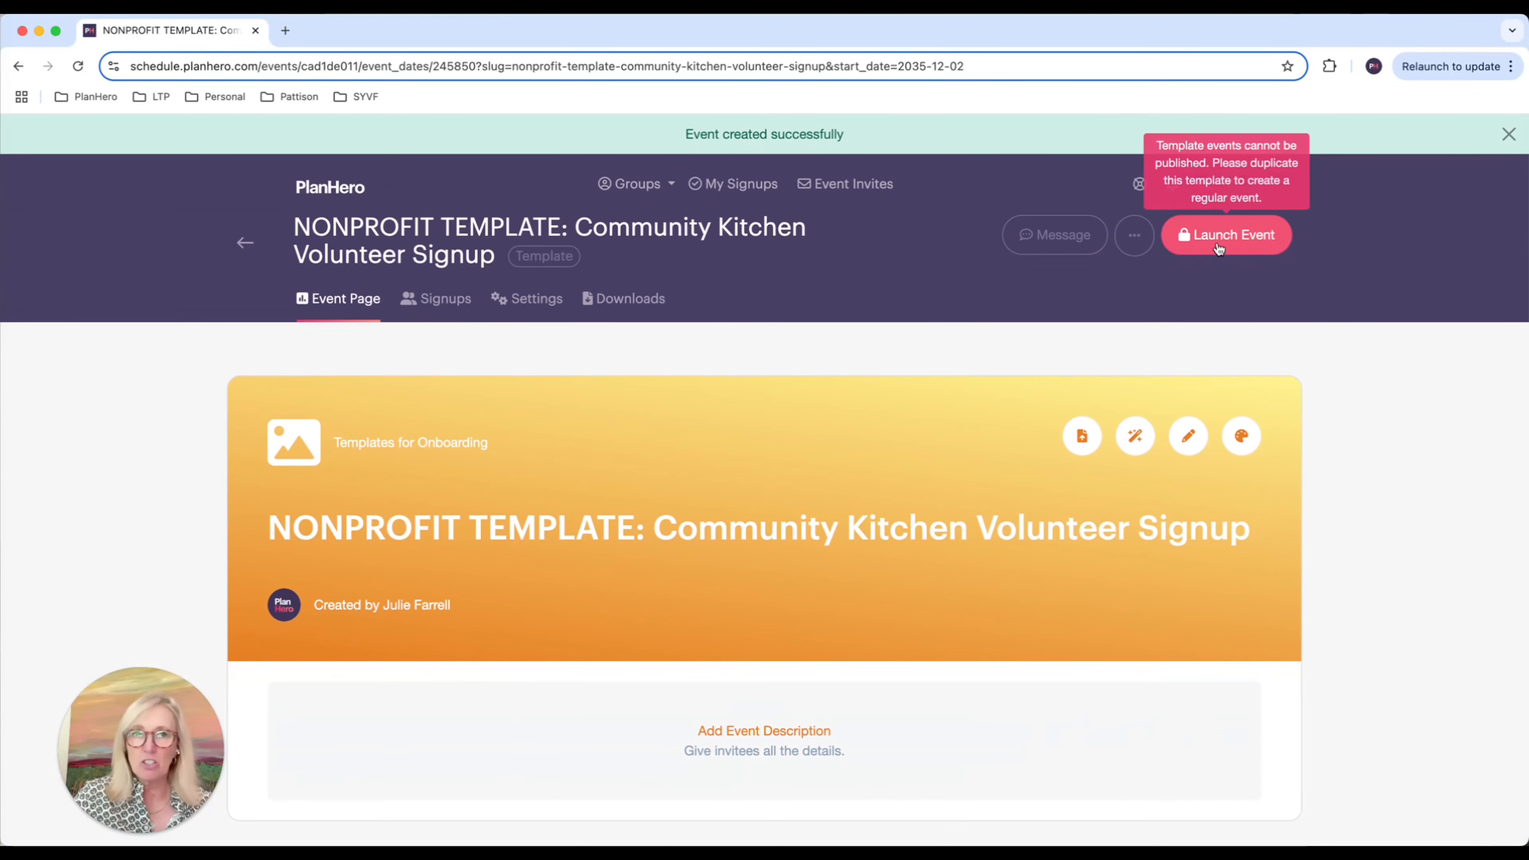
# - Open the event settings and make the phone number mandatory when invitees sign up
pyautogui.click(520, 301)
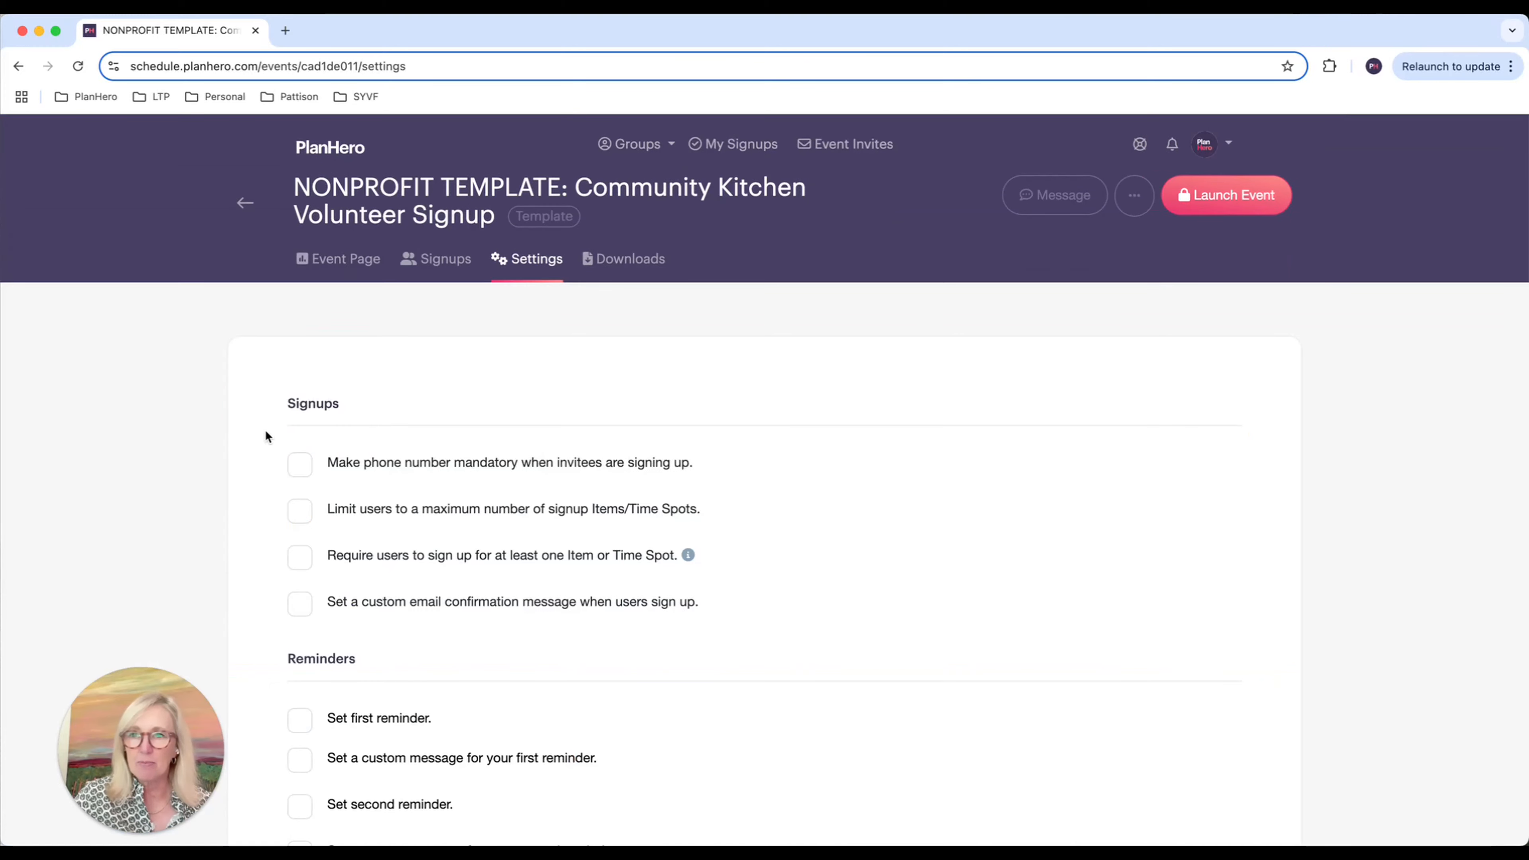
pyautogui.click(301, 464)
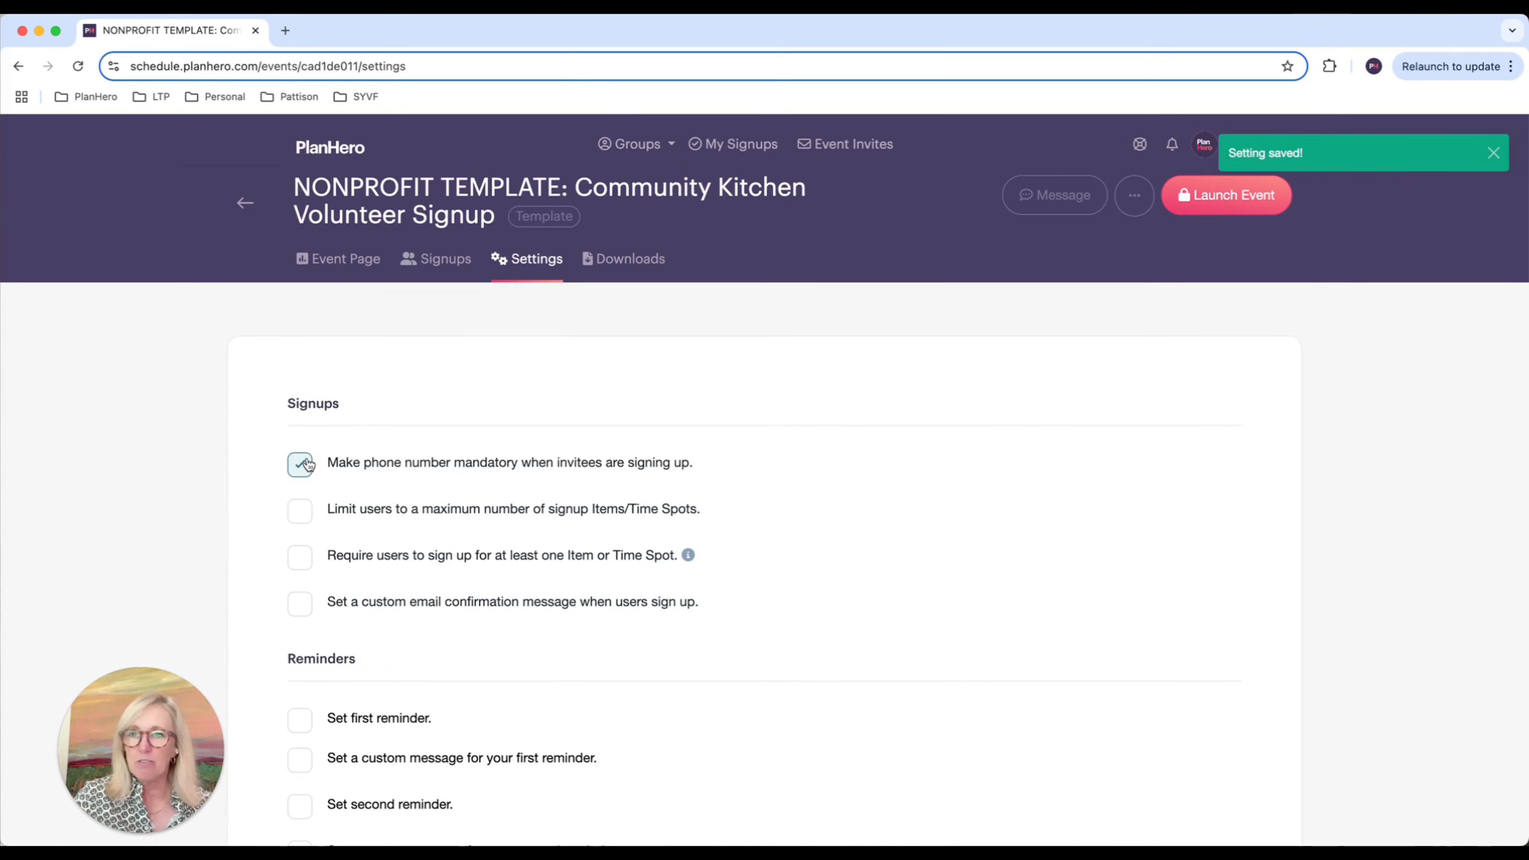
# - Enable the first and second signup reminders and set the first reminder to 1 day before signup
pyautogui.scroll(-3, 308, 542)
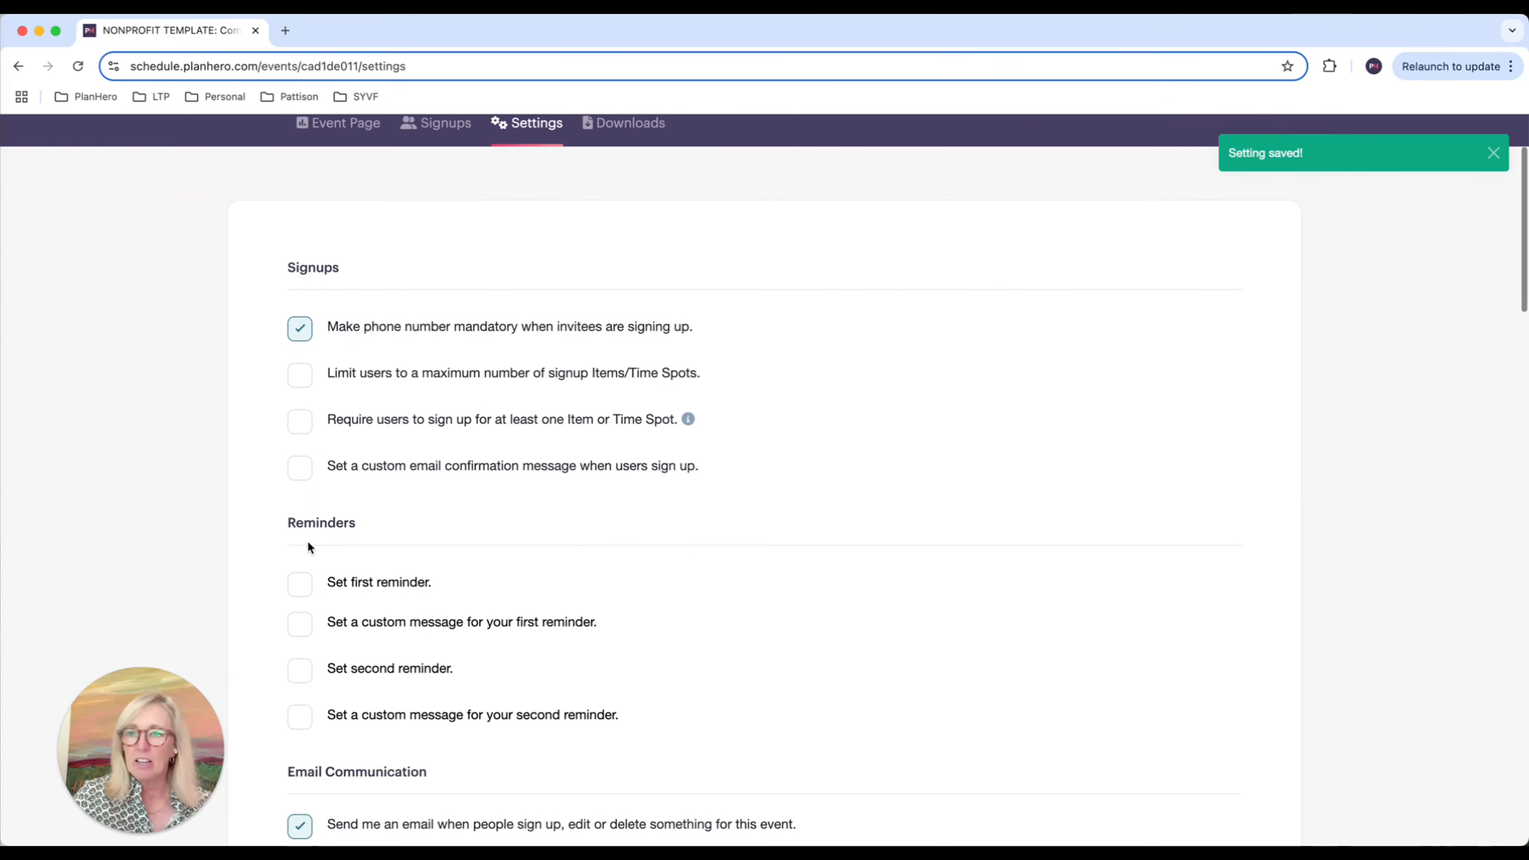
pyautogui.click(299, 586)
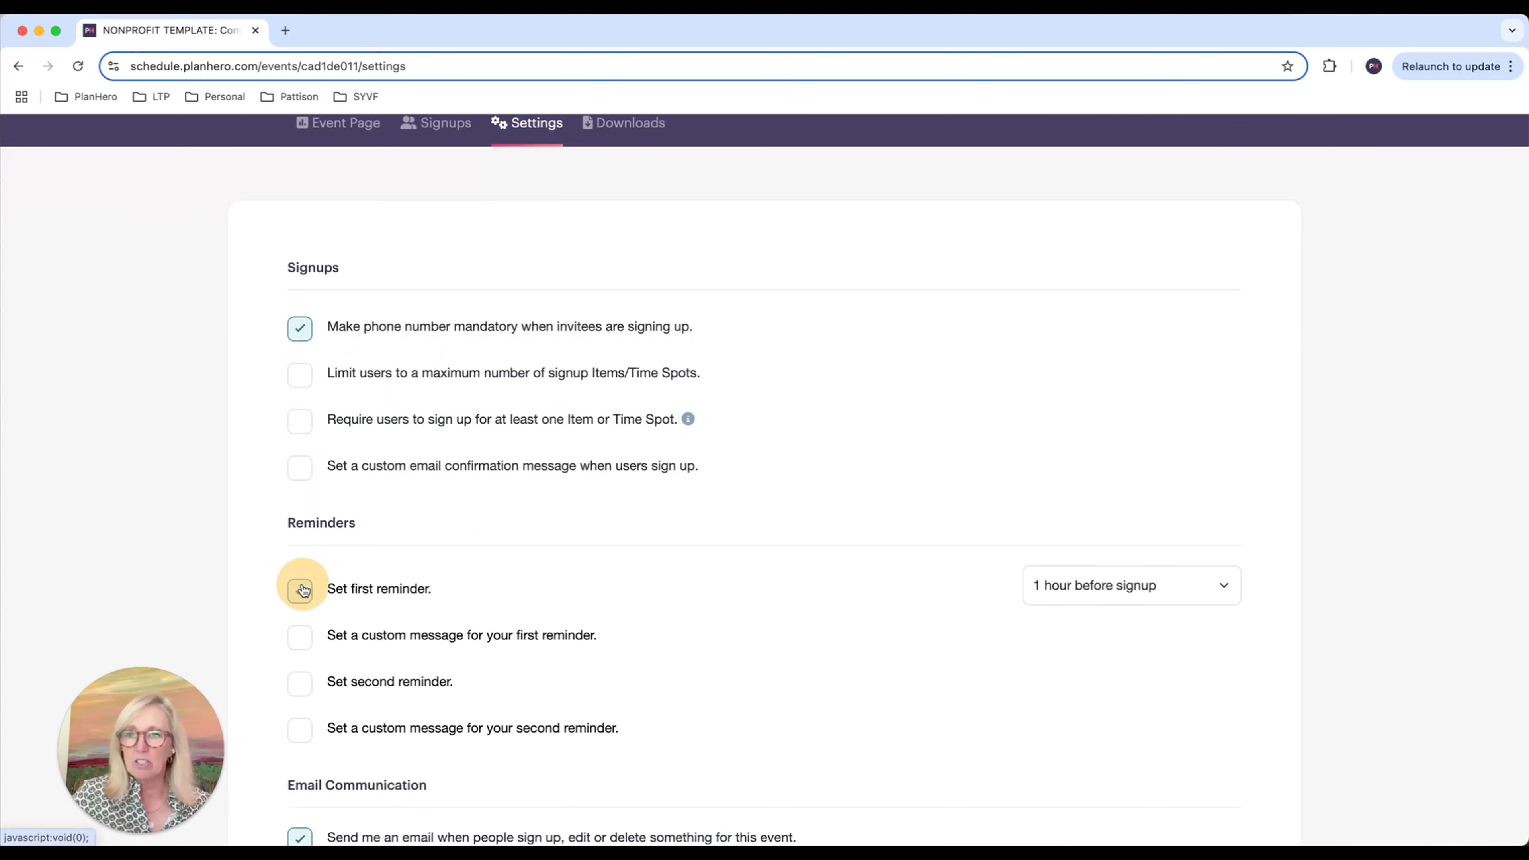
pyautogui.click(300, 690)
pyautogui.click(1048, 587)
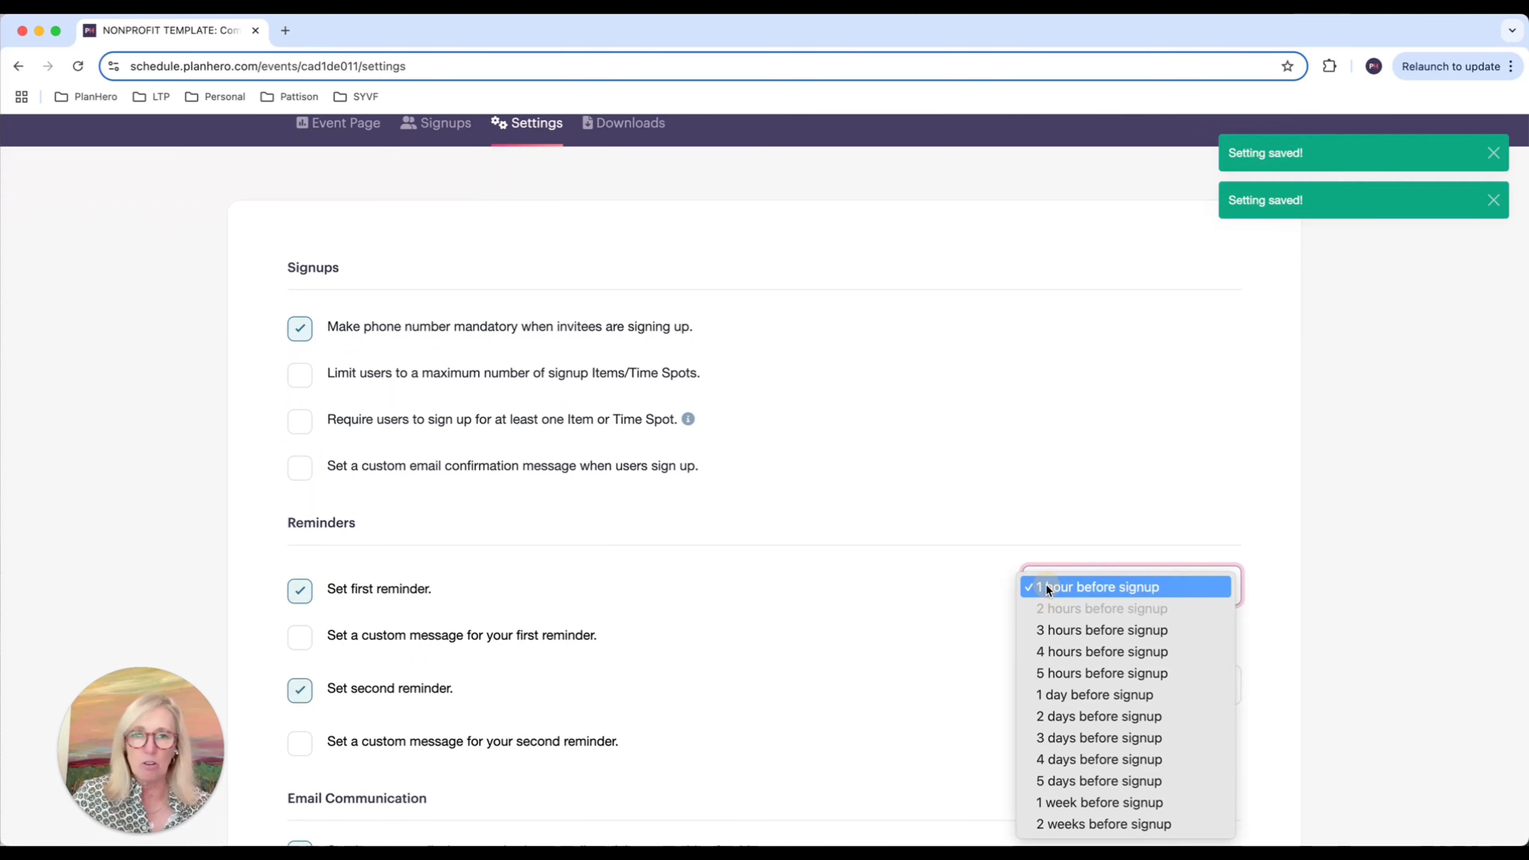
pyautogui.click(1069, 697)
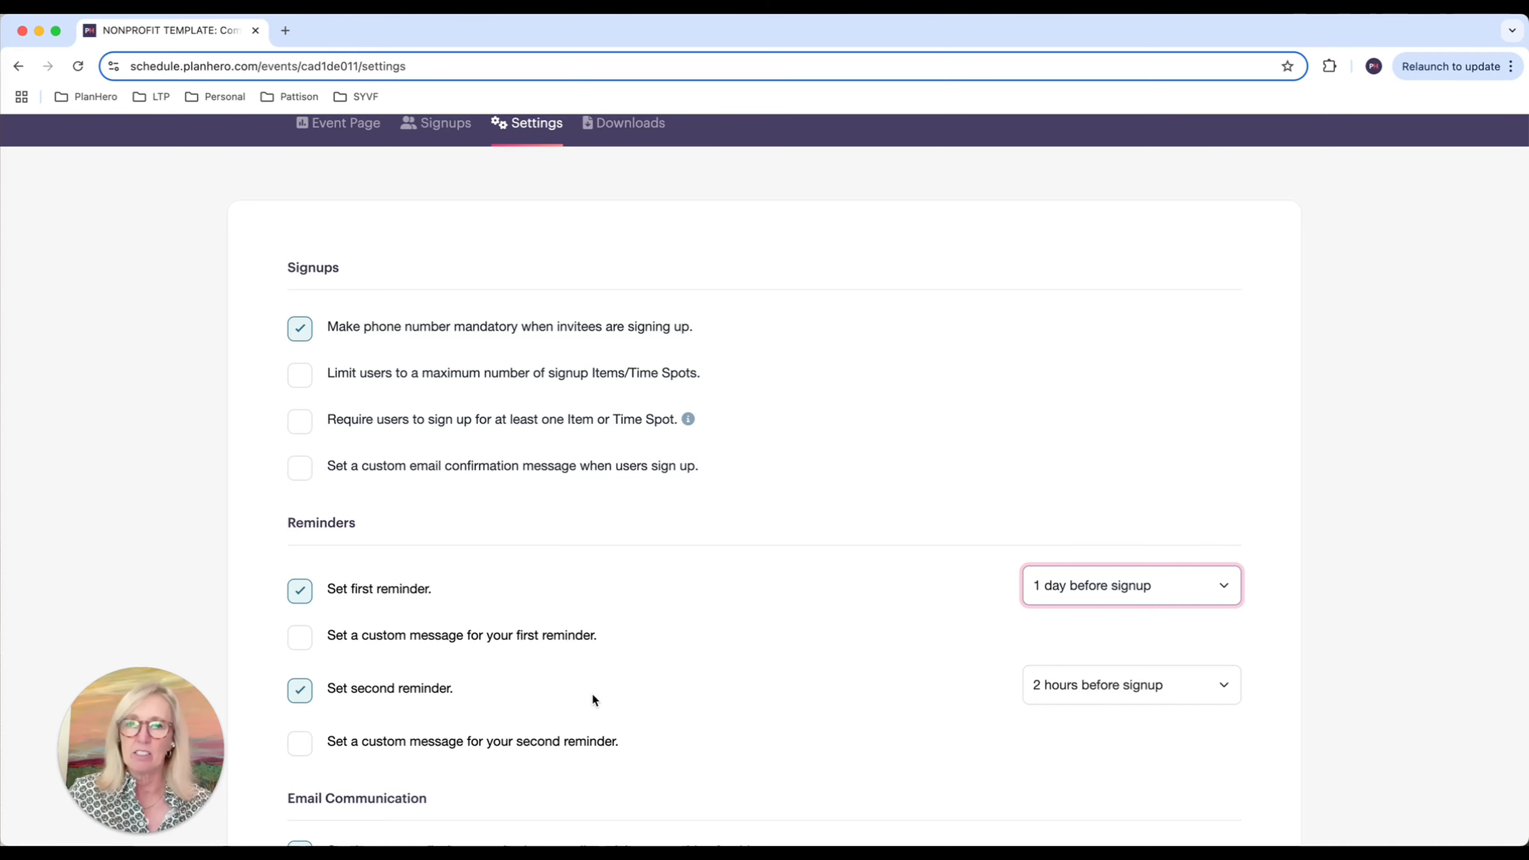
pyautogui.scroll(3, 617, 689)
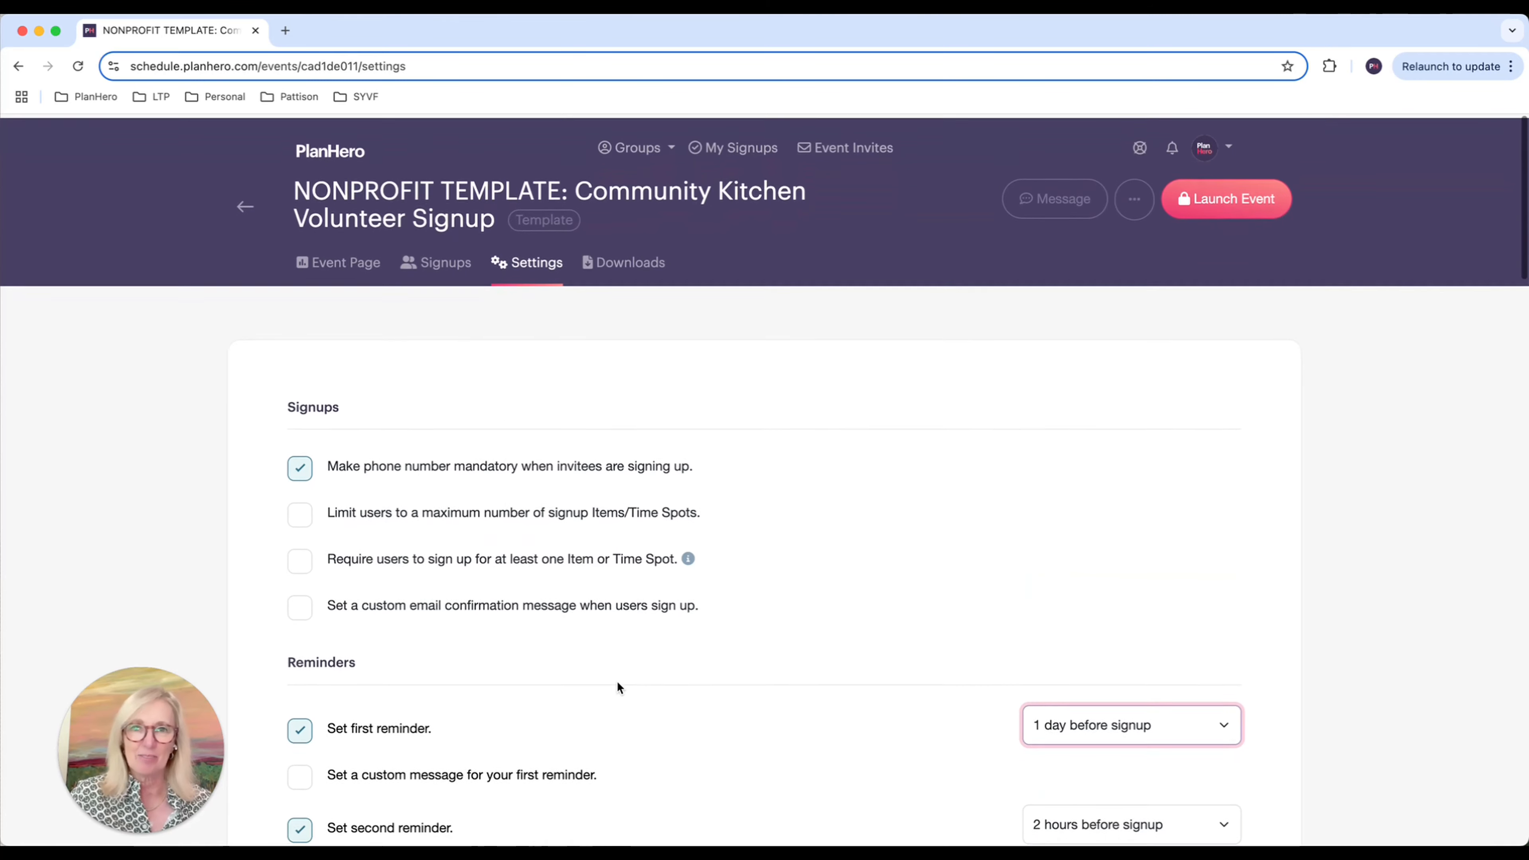